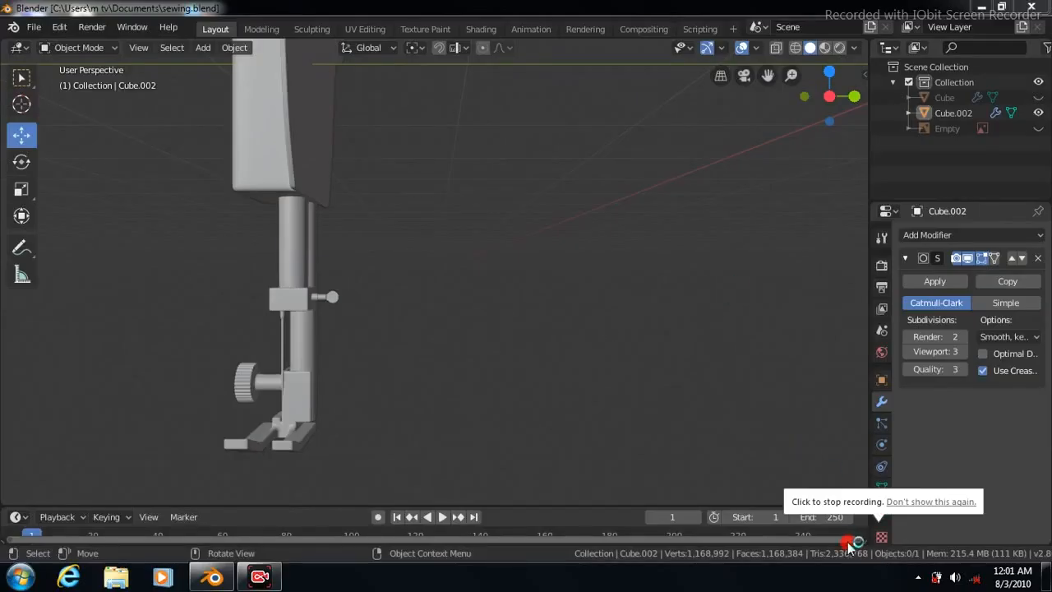
# - Add a 32-vertex cylinder of 1 m radius and 2 m depth, aligned to the view, and show it in right orthographic view
pyautogui.click(24, 79)
pyautogui.scroll(-4, 575, 333)
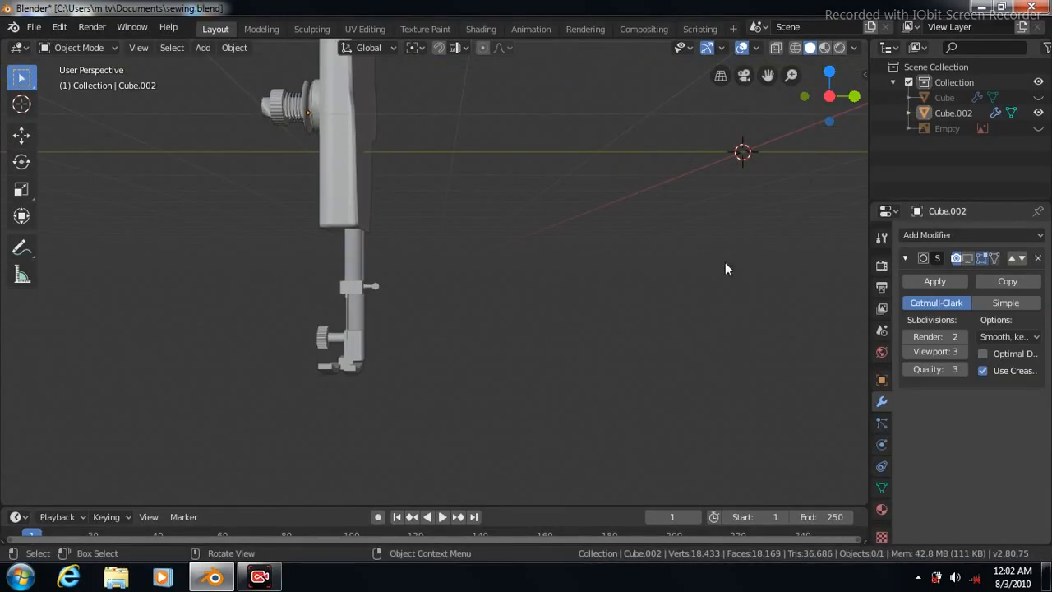
pyautogui.click(202, 46)
pyautogui.moveTo(222, 65)
pyautogui.click(362, 145)
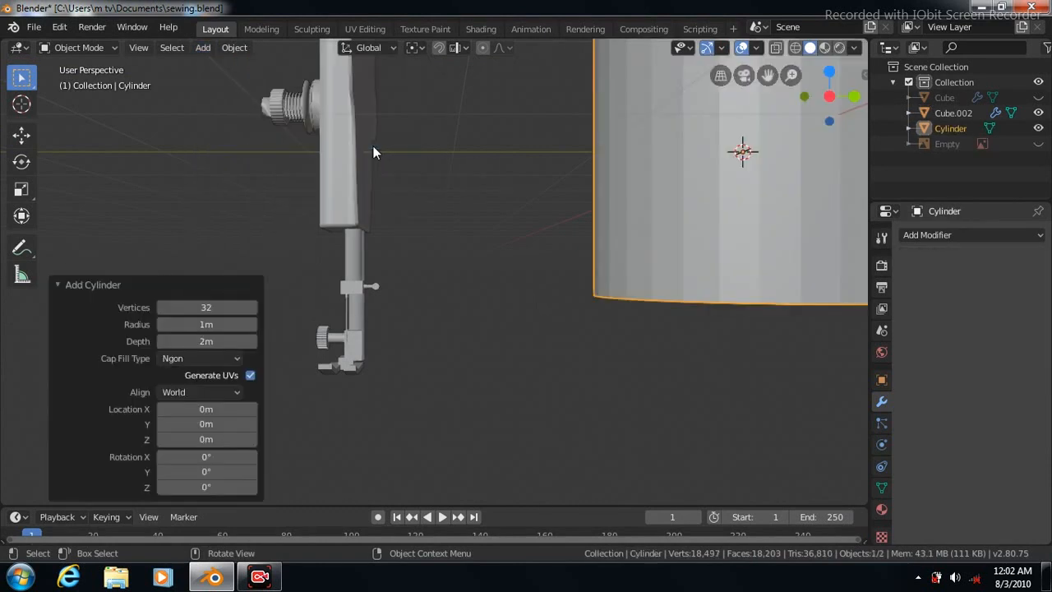
pyautogui.click(237, 393)
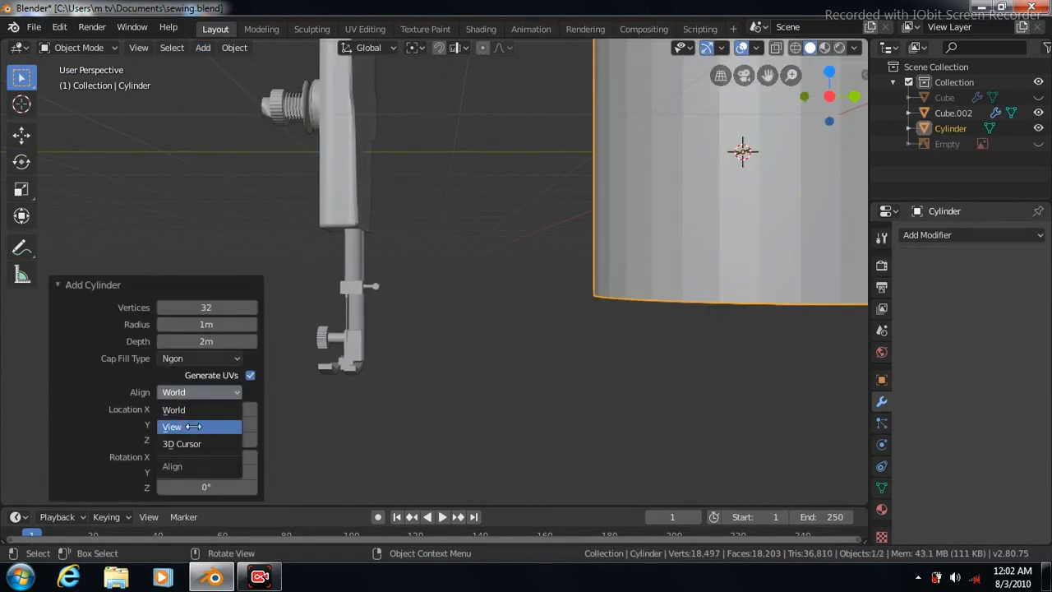
pyautogui.click(193, 426)
pyautogui.press('KP_3')
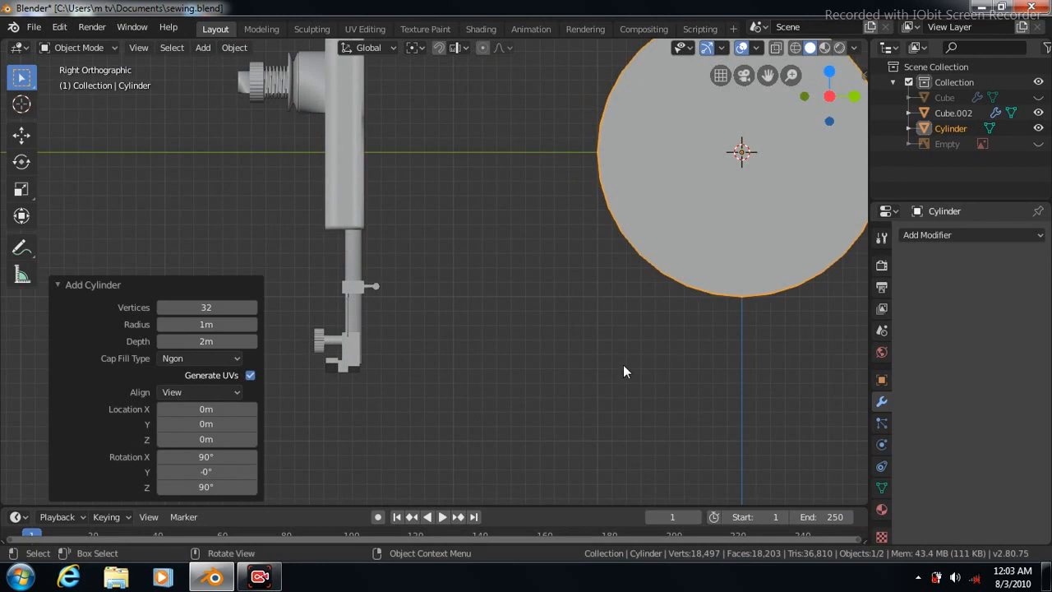
# - Move the cylinder about -3.45 m along Y to the machine's head and scale it uniformly to about 0.105
pyautogui.click(23, 136)
pyautogui.moveTo(804, 154); pyautogui.dragTo(306, 178)
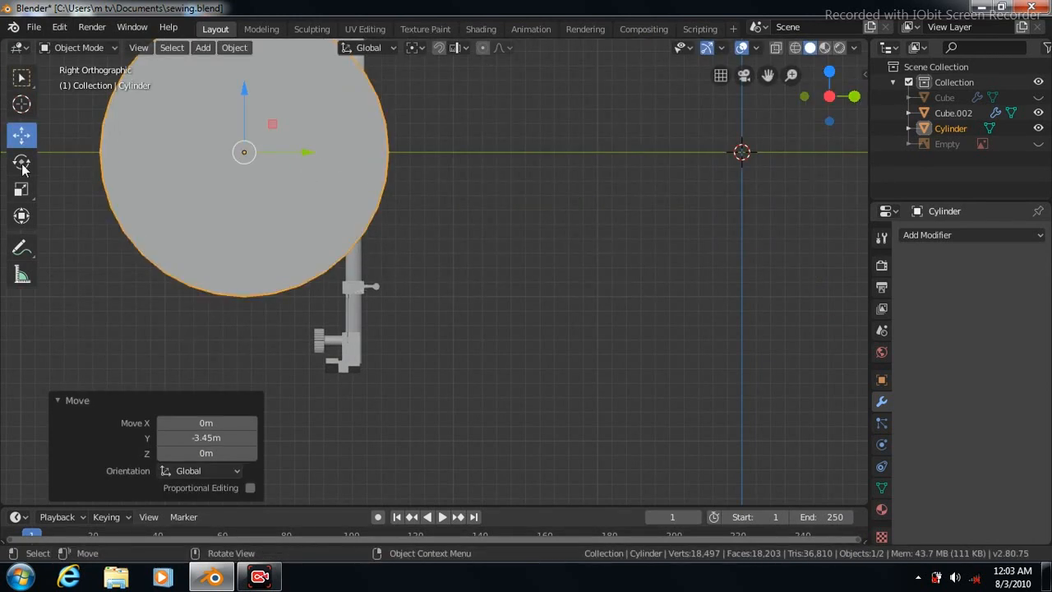
pyautogui.click(23, 192)
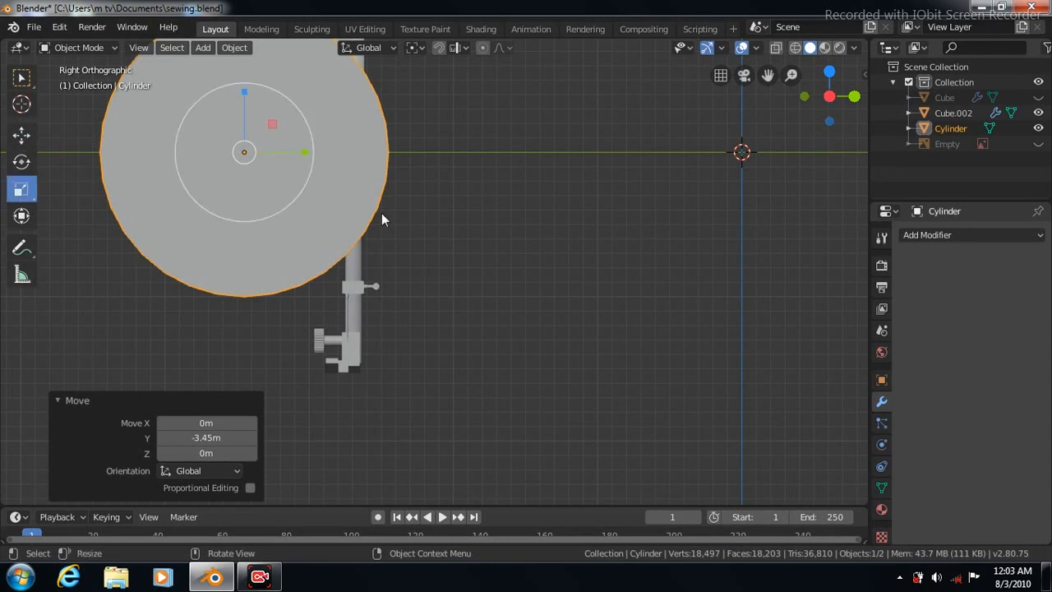
pyautogui.press('s')
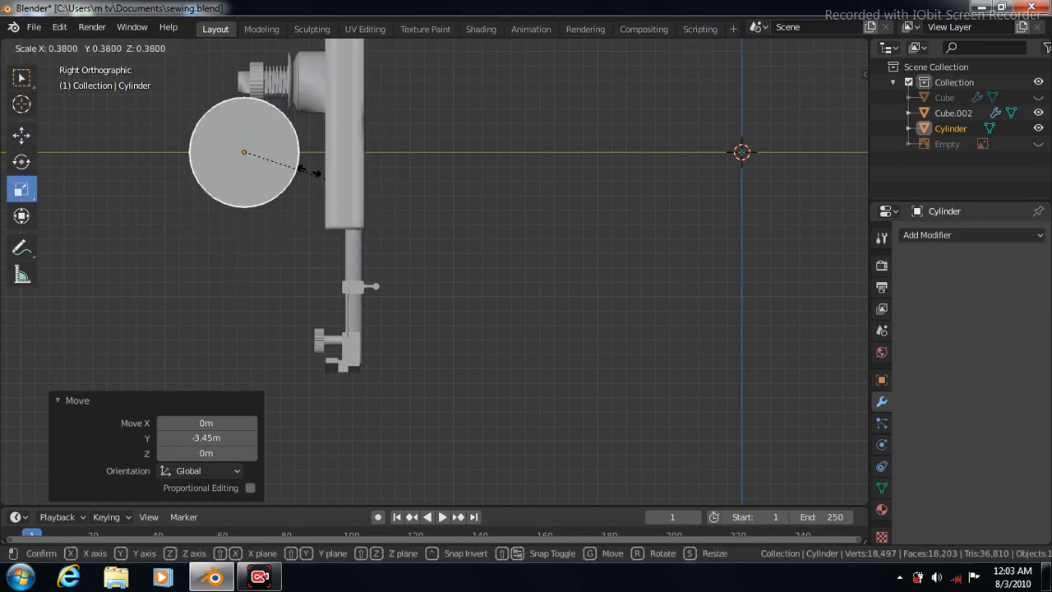
pyautogui.click(256, 154)
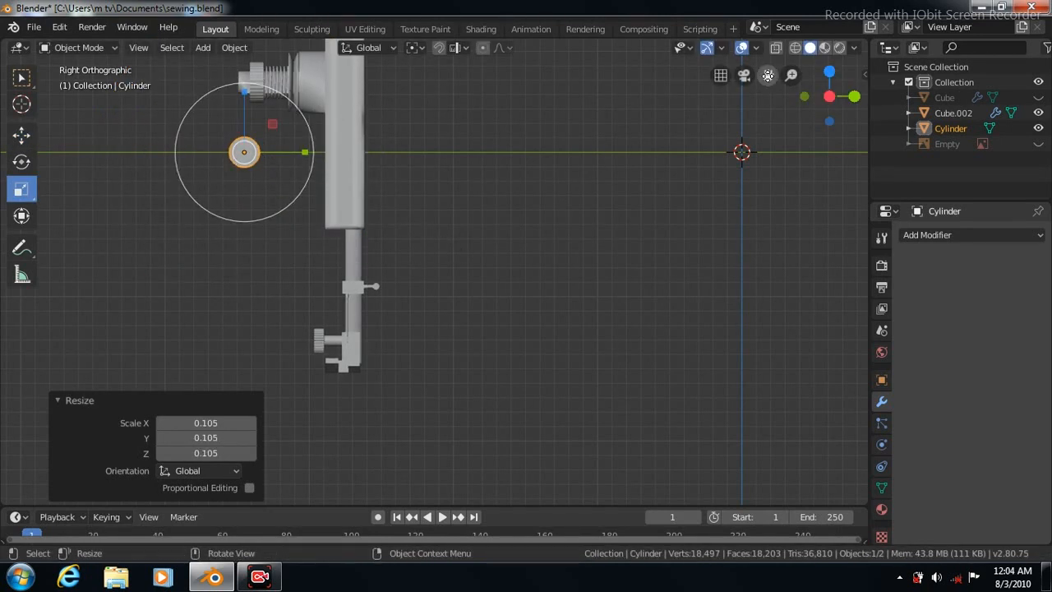
# - Raise the small cylinder above the spring-loaded tension knob and shift it along Y farther away from the machine body
pyautogui.moveTo(767, 75); pyautogui.dragTo(502, 238)
pyautogui.click(57, 400)
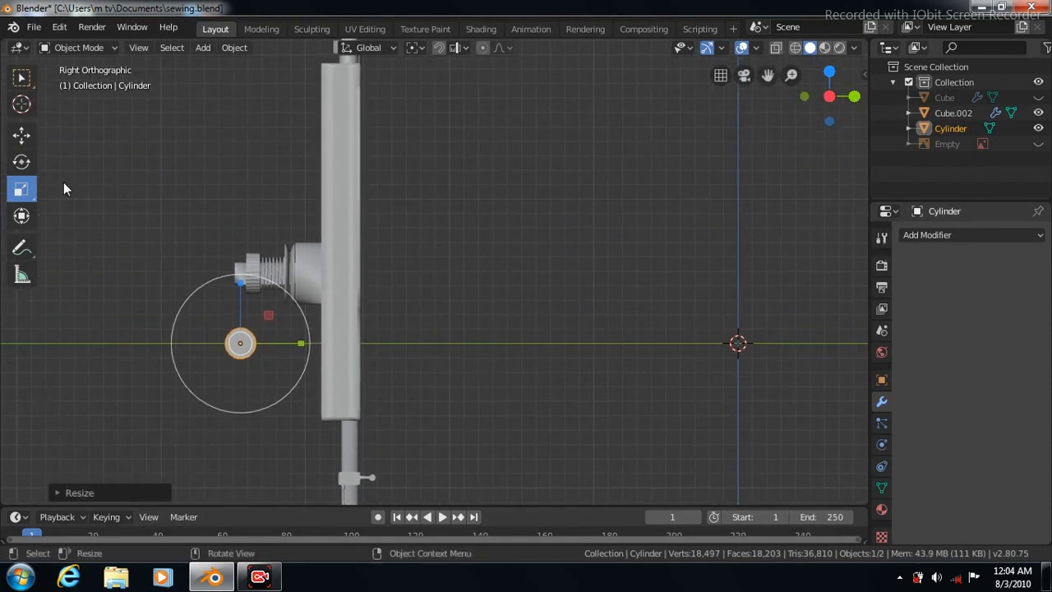
pyautogui.hotkey('shift', 'space')
pyautogui.press('g')
pyautogui.moveTo(239, 281); pyautogui.dragTo(206, 76)
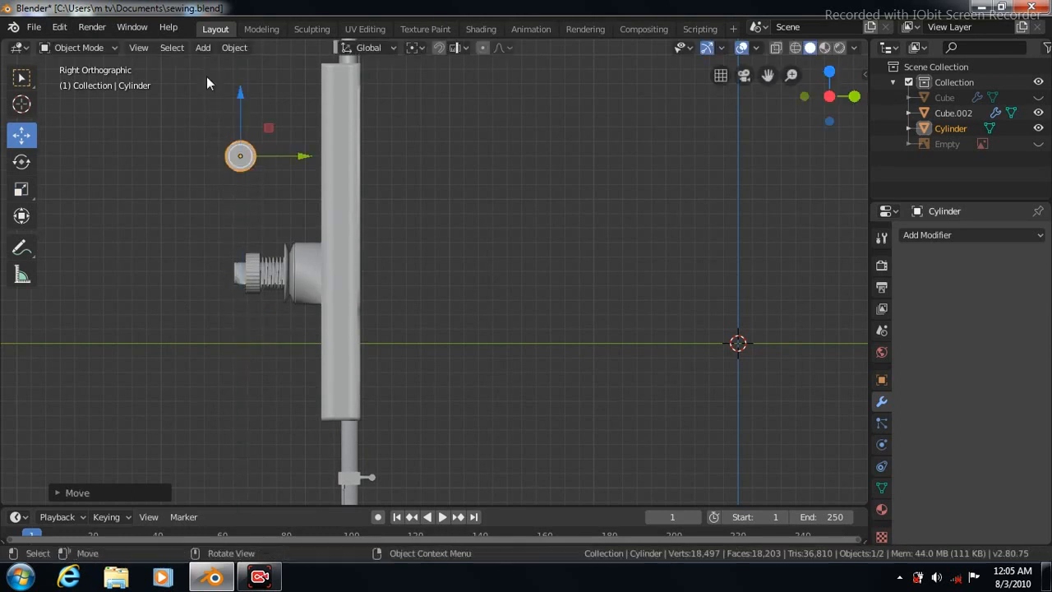
pyautogui.moveTo(301, 161); pyautogui.dragTo(242, 159)
# - Flatten the cylinder along X into a thin disc in front view
pyautogui.moveTo(767, 75); pyautogui.dragTo(958, 188)
pyautogui.scroll(5, 603, 248)
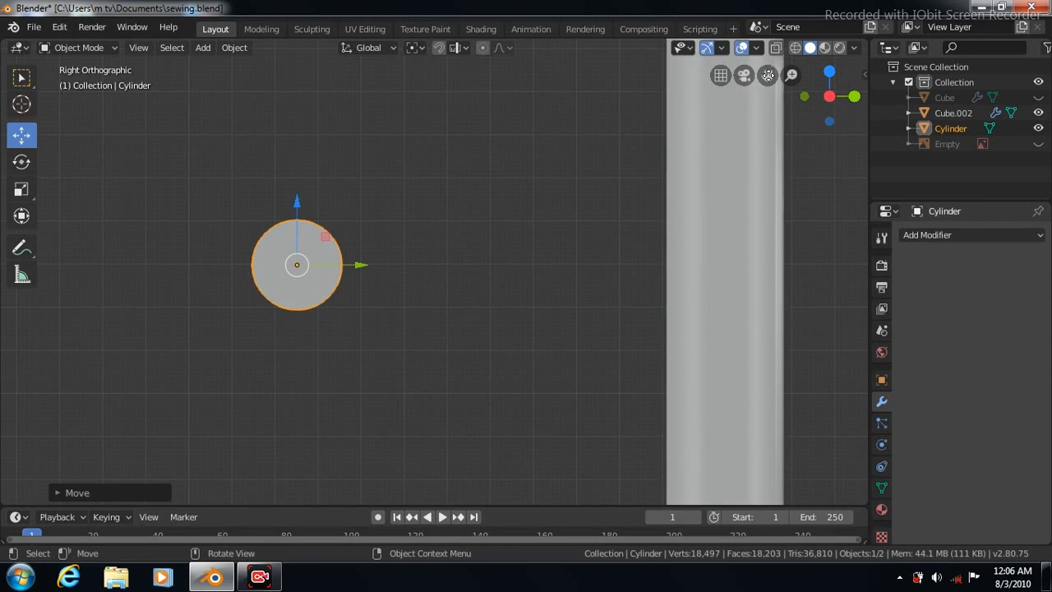
pyautogui.moveTo(766, 75); pyautogui.dragTo(881, 76)
pyautogui.press('KP_1')
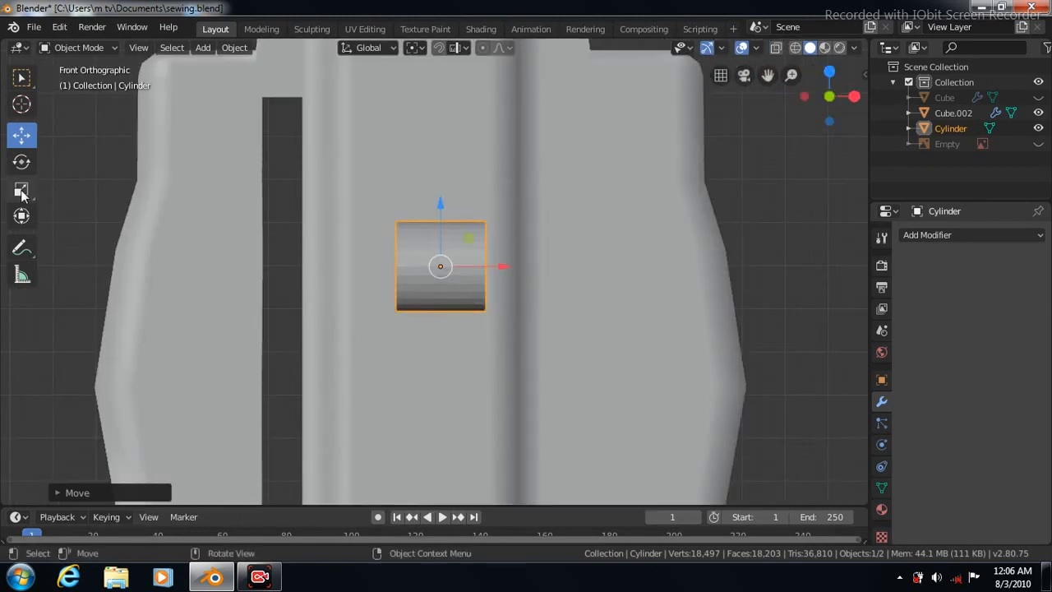
pyautogui.click(21, 190)
pyautogui.moveTo(500, 267); pyautogui.dragTo(462, 268)
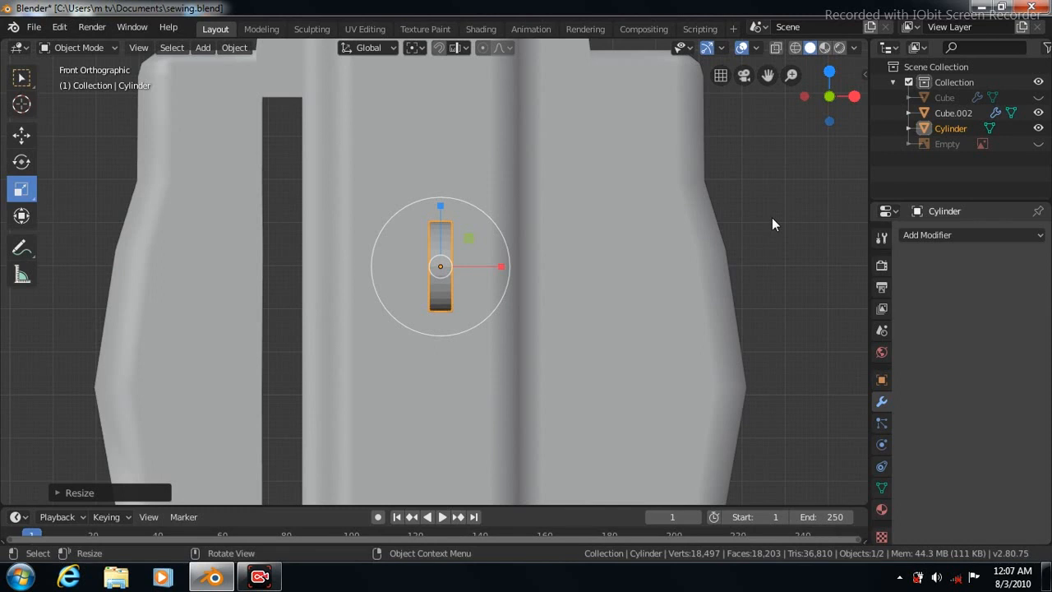
# - Extrude two adjacent rim faces near the disc's upper edge outward toward the machine body as the first arm segment
pyautogui.press('Tab')
pyautogui.press('KP_3')
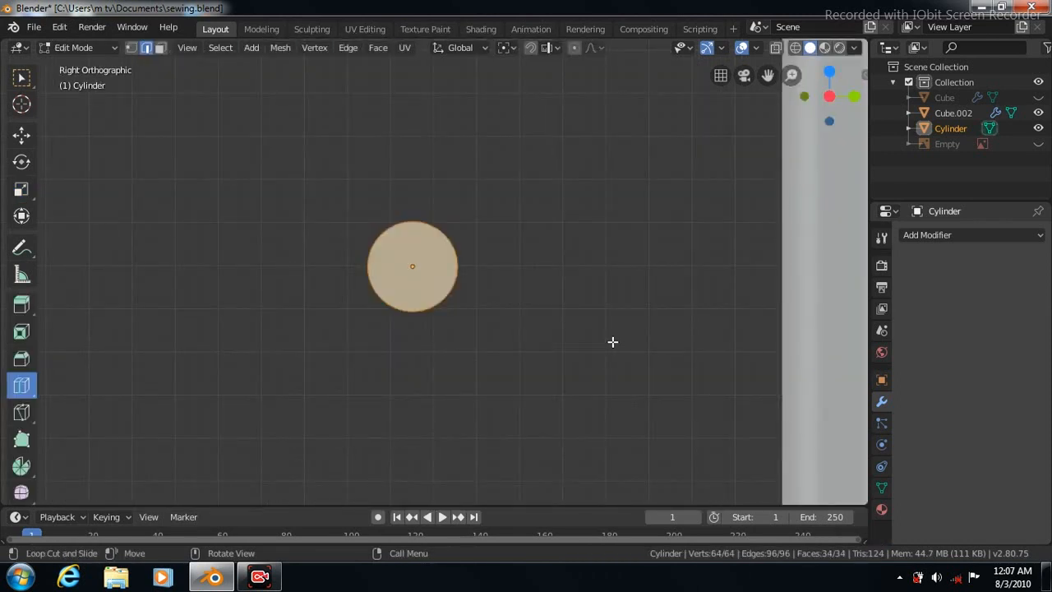
pyautogui.press('KP_8')
pyautogui.press('KP_8')
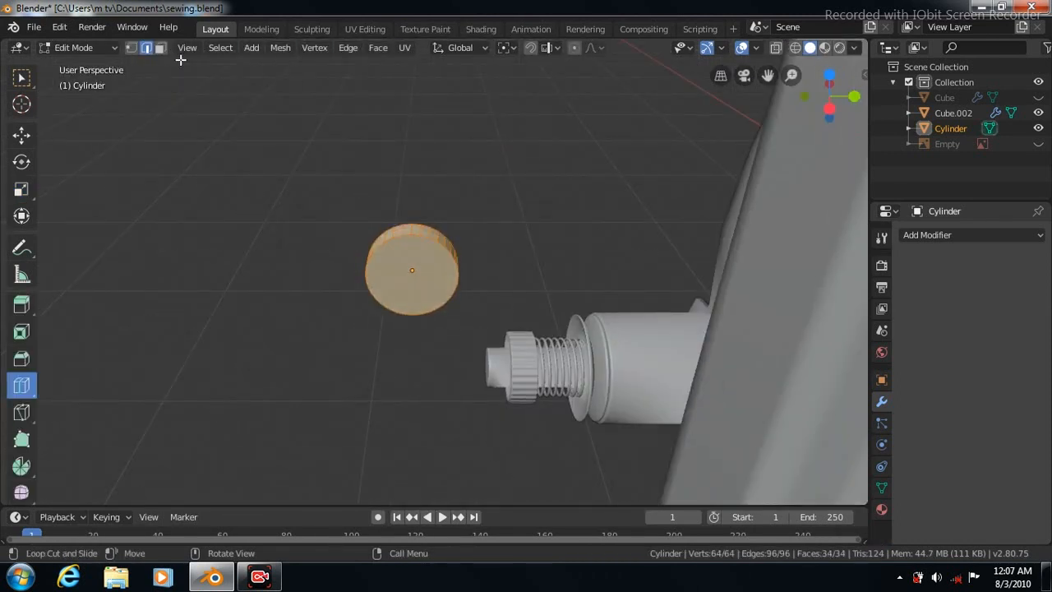
pyautogui.press('3')
pyautogui.press('w')
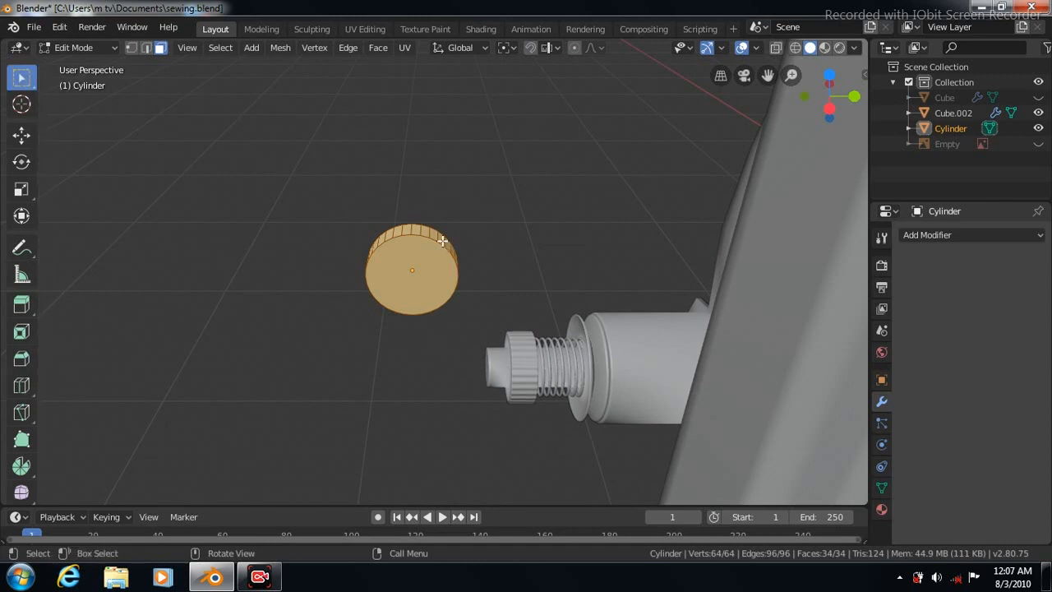
pyautogui.click(447, 244)
pyautogui.keyDown('shift'); pyautogui.click(444, 241); pyautogui.keyUp('shift')
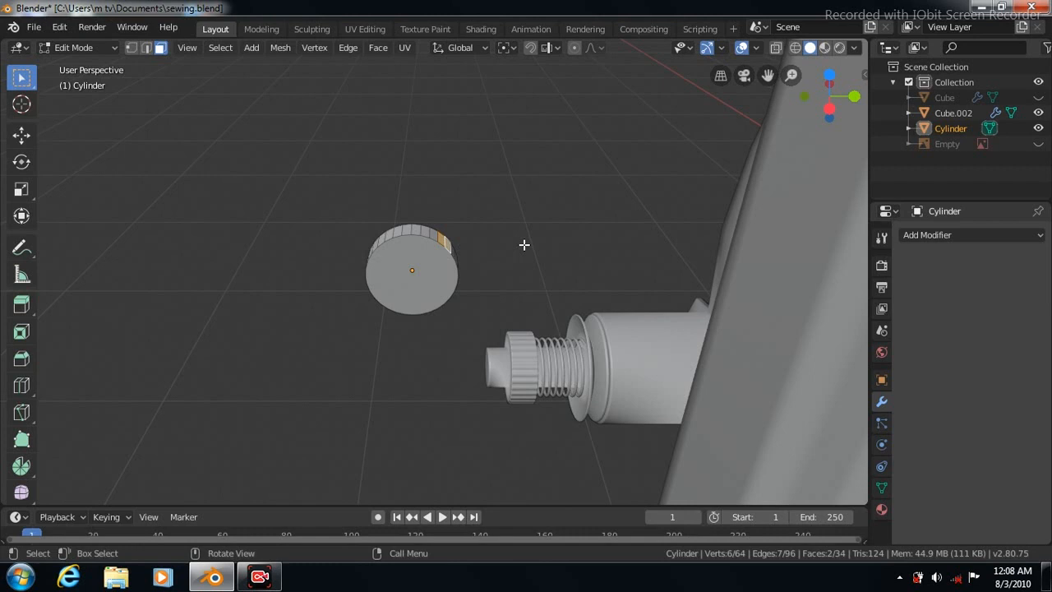
pyautogui.press('KP_3')
pyautogui.click(21, 304)
pyautogui.moveTo(493, 225); pyautogui.dragTo(539, 236)
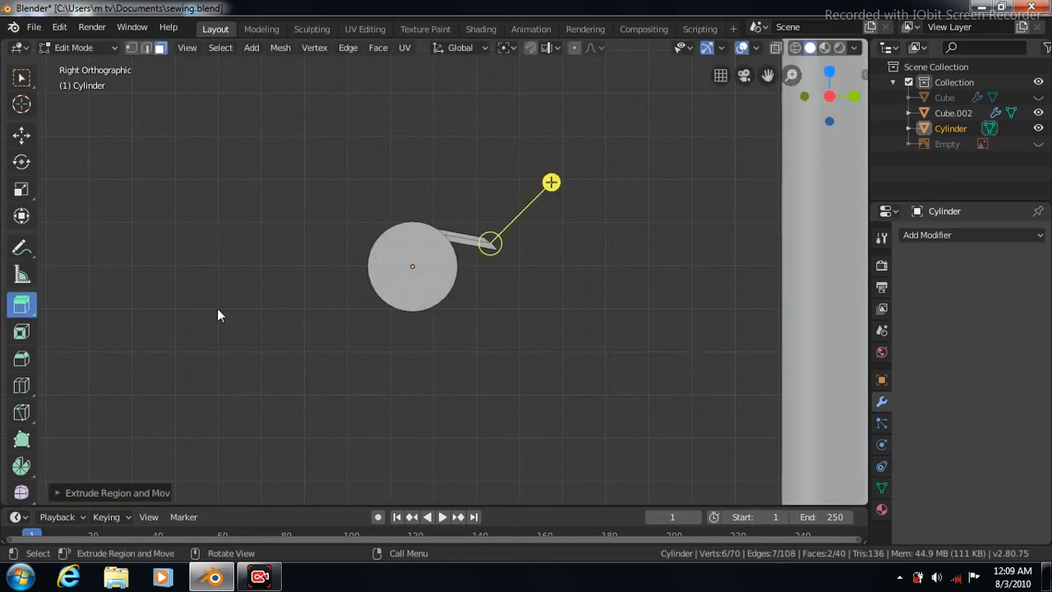
# - Lower the arm's end faces slightly and rotate them so they point diagonally downward
pyautogui.click(21, 134)
pyautogui.moveTo(490, 181); pyautogui.dragTo(491, 200)
pyautogui.click(21, 161)
pyautogui.moveTo(538, 230); pyautogui.dragTo(649, 387)
# - Extrude three more segments from the arm's end, curving it downward toward the tension knob
pyautogui.click(21, 304)
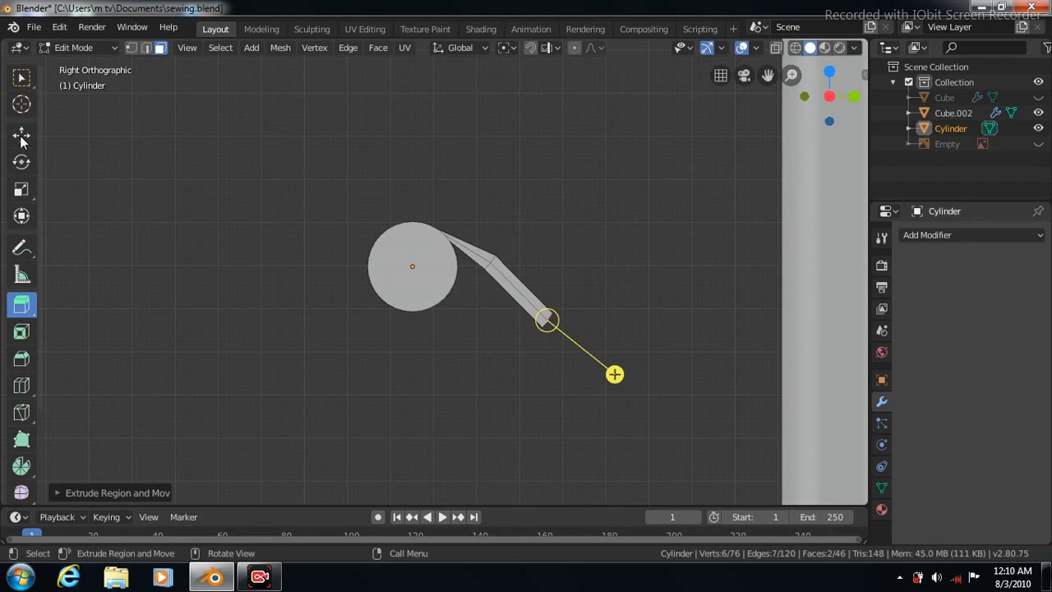
pyautogui.moveTo(579, 370); pyautogui.dragTo(643, 49)
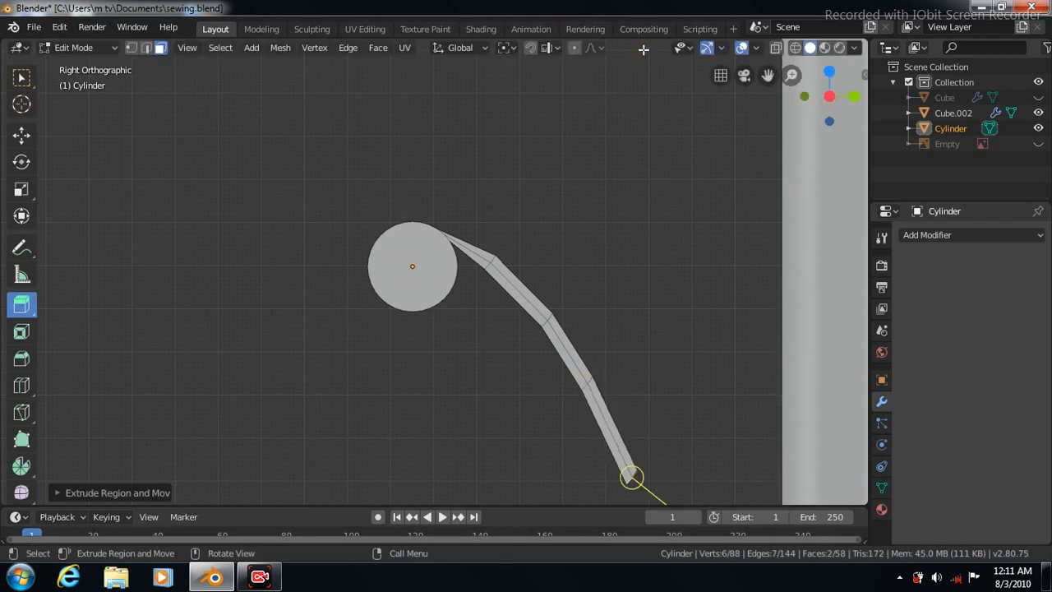
pyautogui.scroll(-2, 635, 180)
pyautogui.scroll(-2, 576, 215)
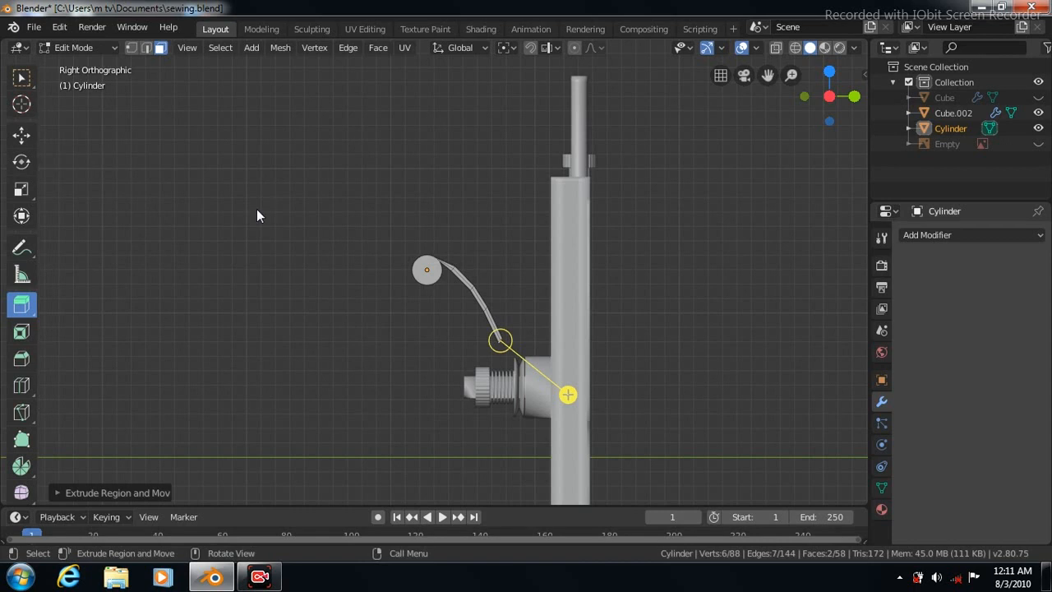
# - Rotate the whole disc-and-arm object so the arm tilts toward the machine body, and scale it to about 0.63
pyautogui.press('Tab')
pyautogui.click(21, 162)
pyautogui.moveTo(477, 243)
pyautogui.mouseDown()
pyautogui.moveTo(474, 227)
pyautogui.moveTo(479, 235)
pyautogui.mouseUp()
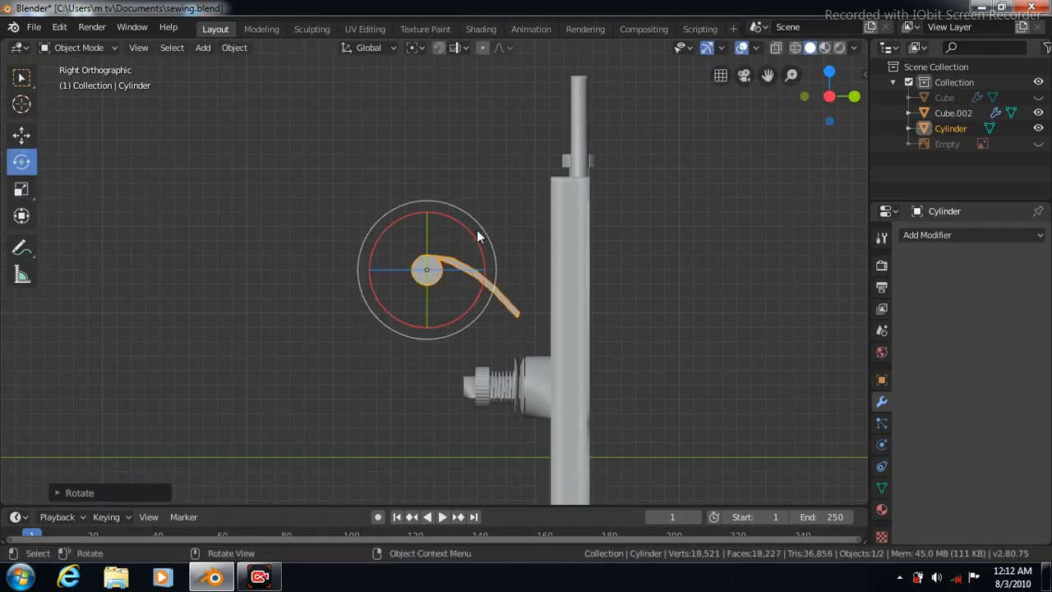
pyautogui.click(22, 189)
pyautogui.press('s')
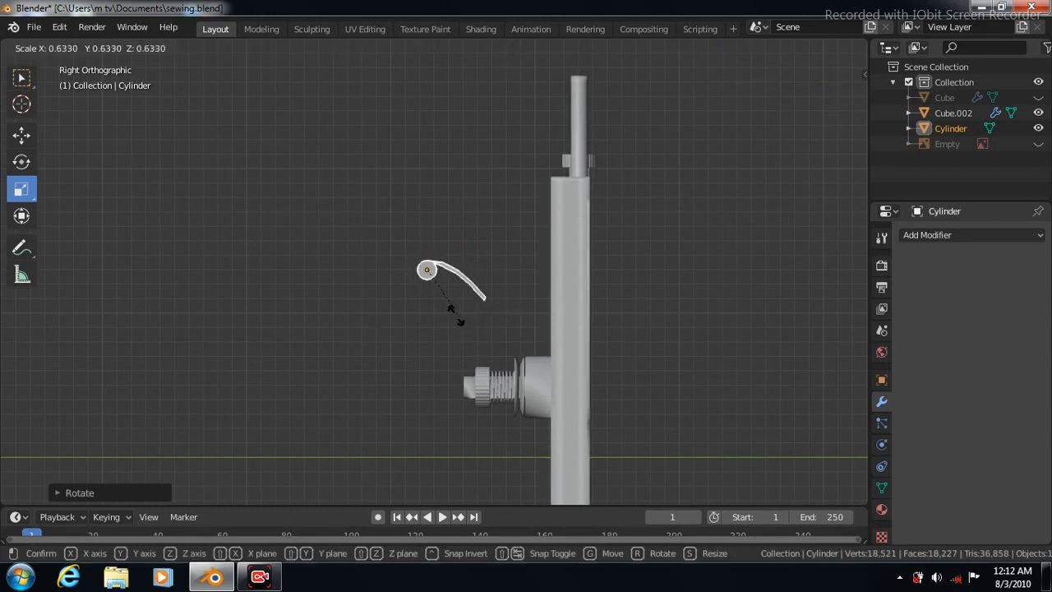
pyautogui.click(459, 318)
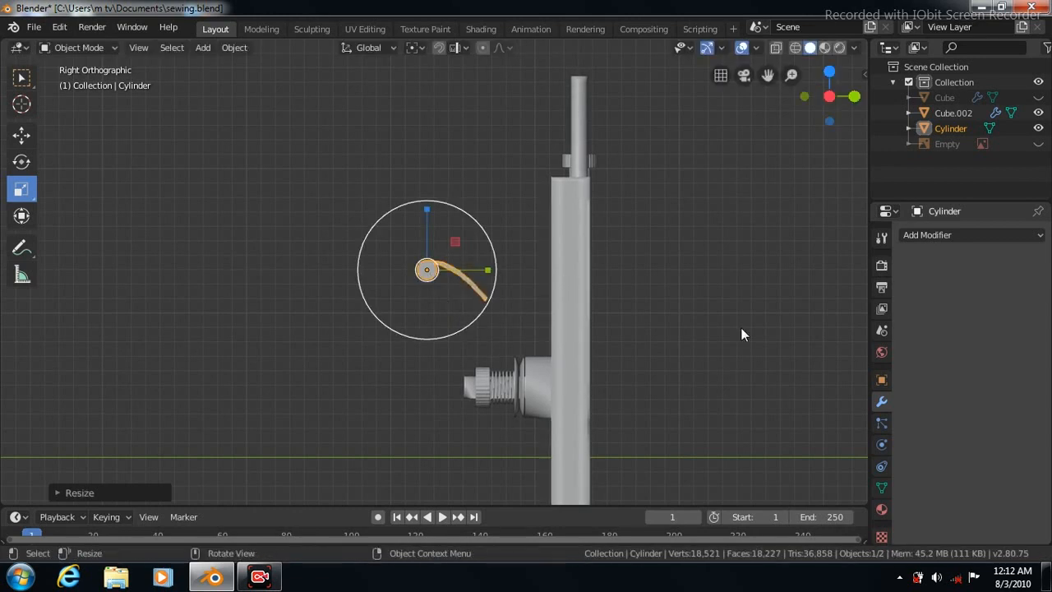
# - Extrude one more downward segment from the arm's tip
pyautogui.press('Tab')
pyautogui.press('e')
pyautogui.click(517, 340)
pyautogui.click(22, 135)
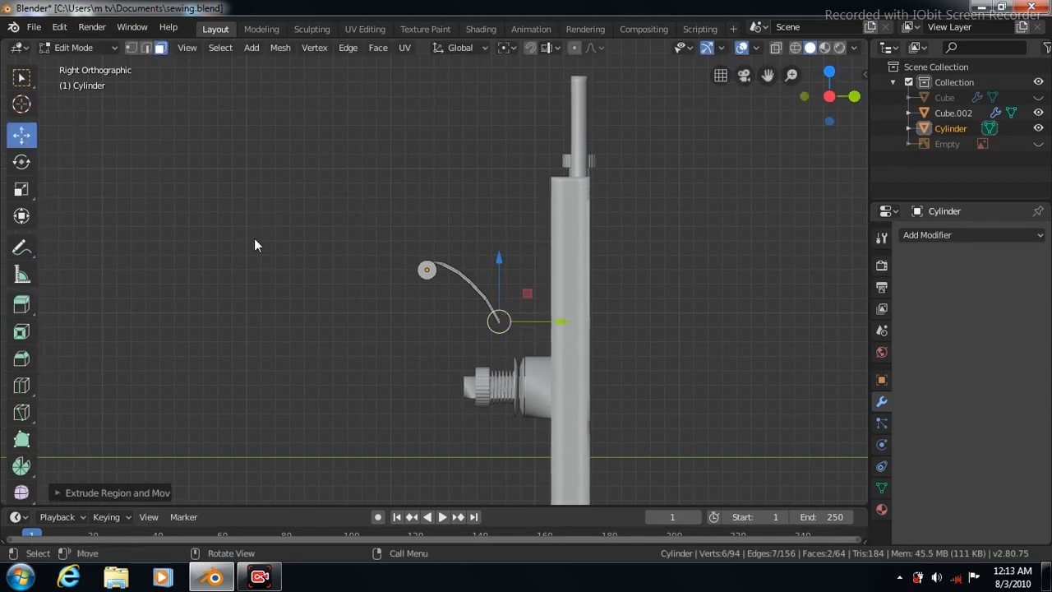
pyautogui.press('Tab')
# - Add a Subdivision Surface modifier to the disc-and-arm object with the viewport subdivisions set to 3
pyautogui.scroll(5, 227, 290)
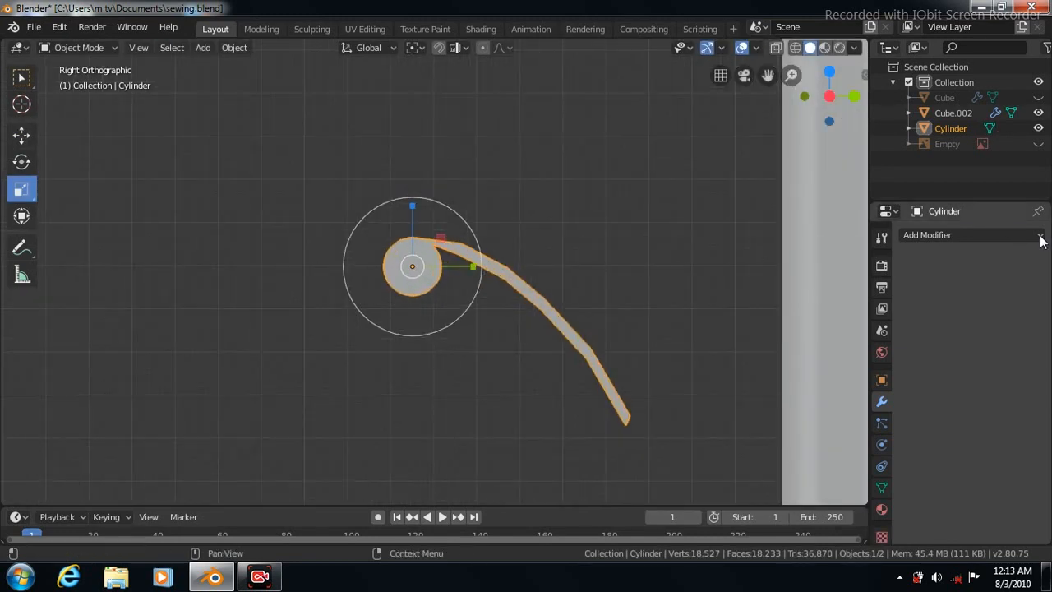
pyautogui.click(1004, 237)
pyautogui.click(731, 491)
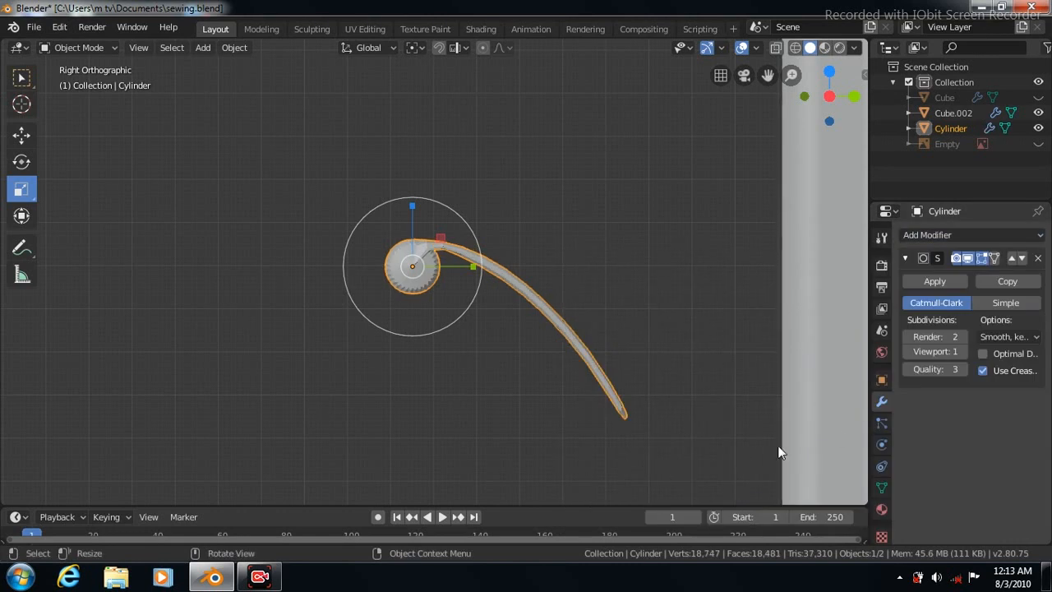
pyautogui.click(962, 350)
pyautogui.click(961, 351)
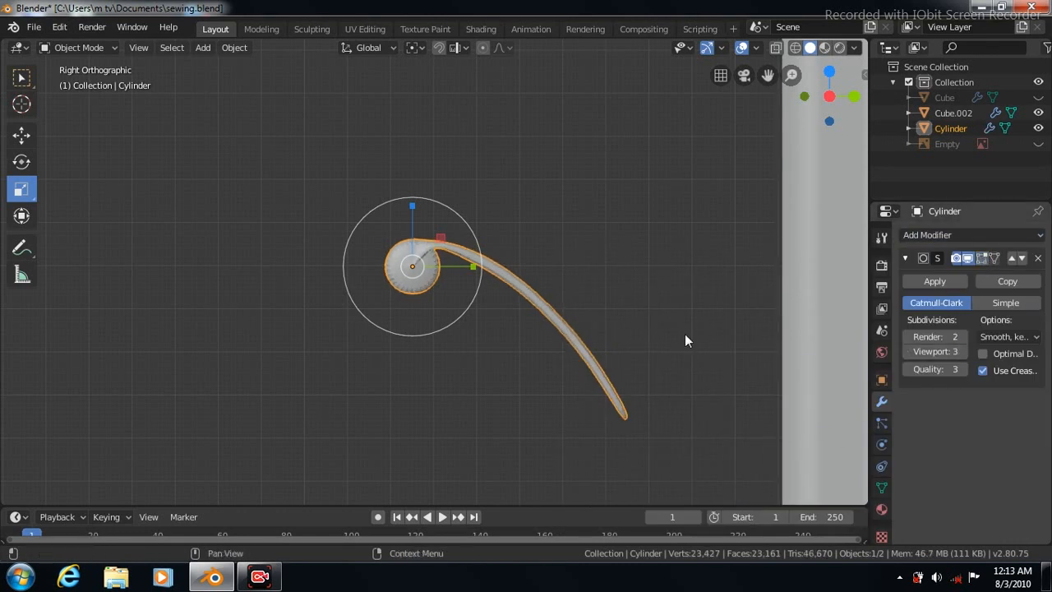
# - Select the flat cap faces on both sides of the disc and inset them to form a ring around each centre
pyautogui.press('Tab')
pyautogui.press('w')
pyautogui.click(411, 261)
pyautogui.click(378, 47)
pyautogui.press('ctrl+KP_3')
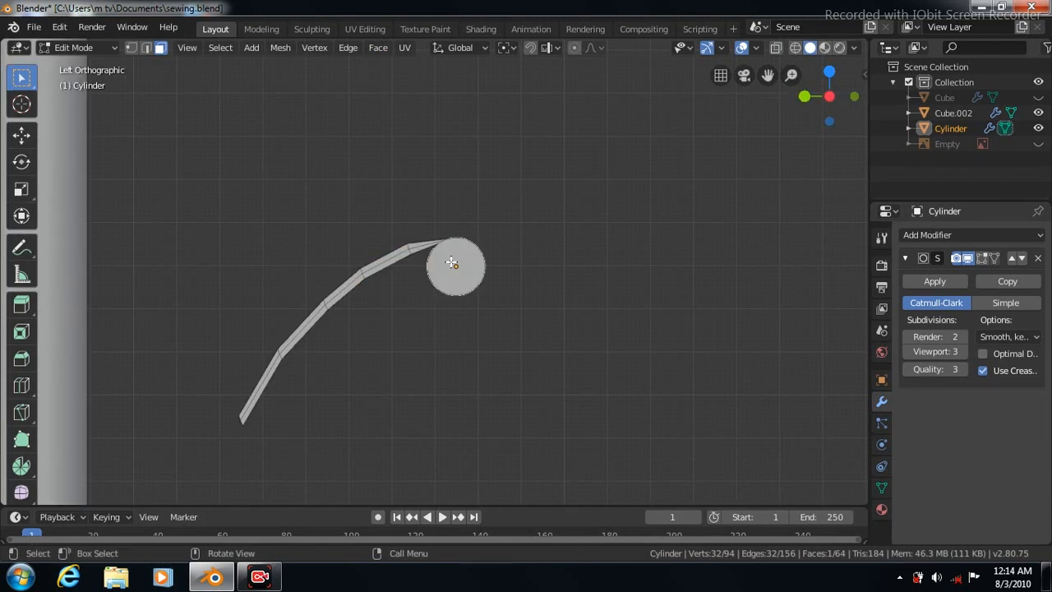
pyautogui.hotkey('ctrl', 'f')
pyautogui.click(393, 119)
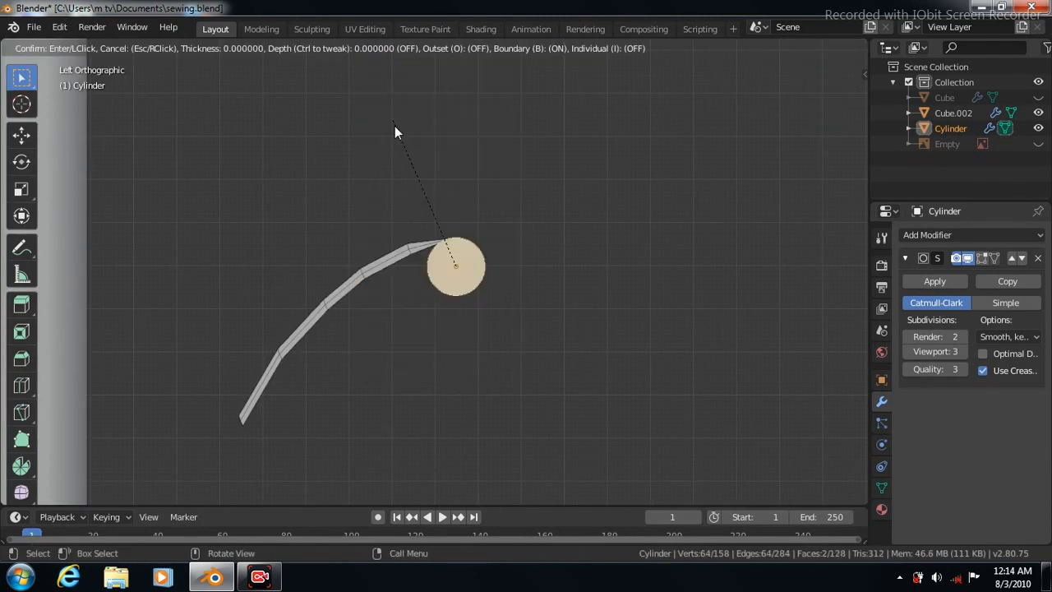
pyautogui.click(396, 128)
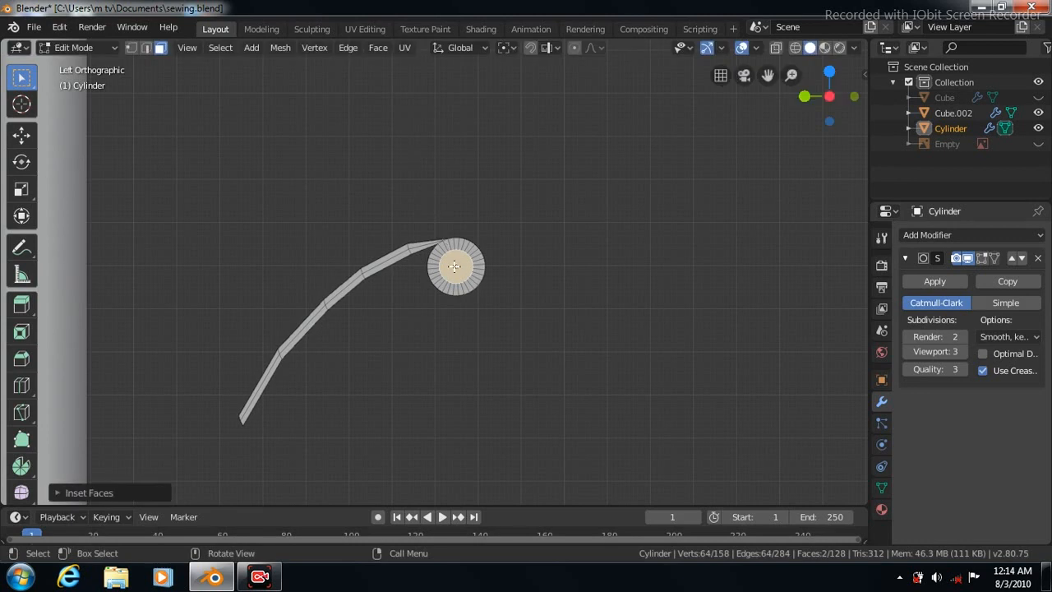
# - Remove the two inset centre faces to open a hole through the disc
pyautogui.hotkey('ctrl', 'f')
pyautogui.click(379, 538)
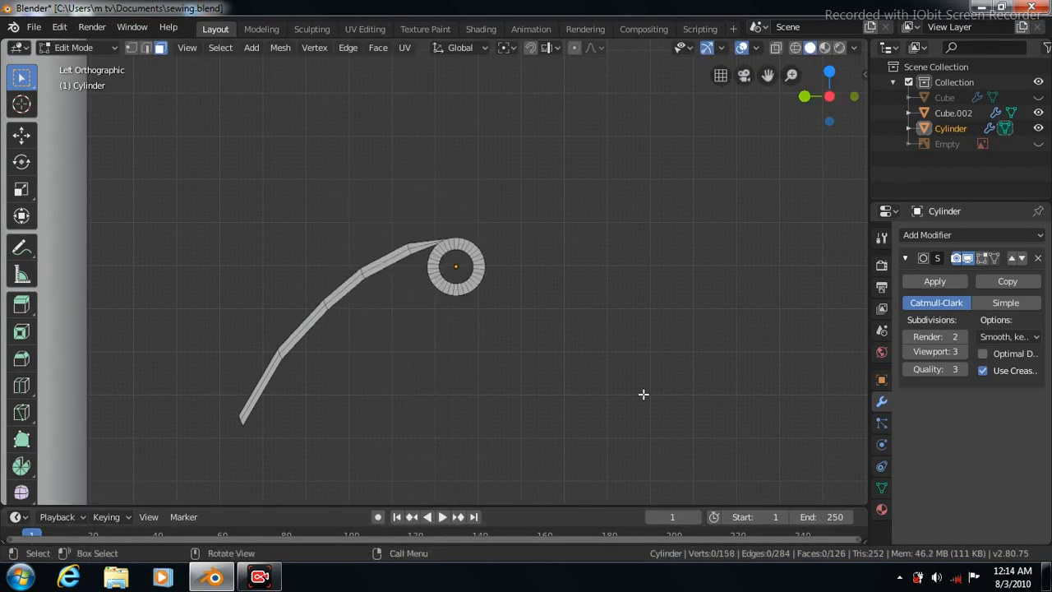
pyautogui.scroll(6, 644, 396)
pyautogui.scroll(-5, 702, 380)
# - Display the arm's subdivision in Edit Mode and add a set of two lengthwise loop cuts along the curved arm's side
pyautogui.press('ctrl+KP_3')
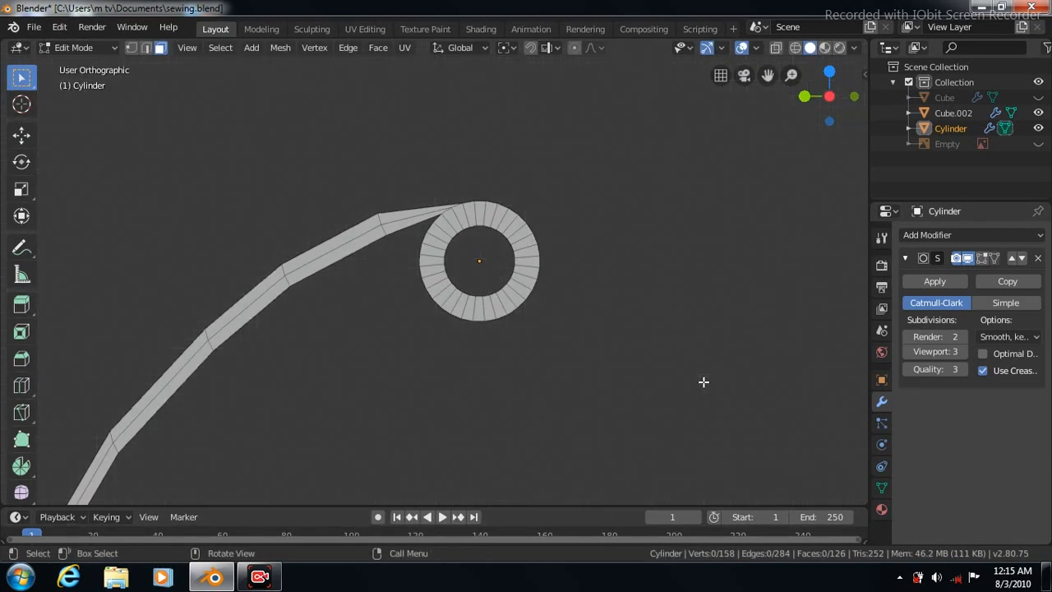
pyautogui.click(982, 258)
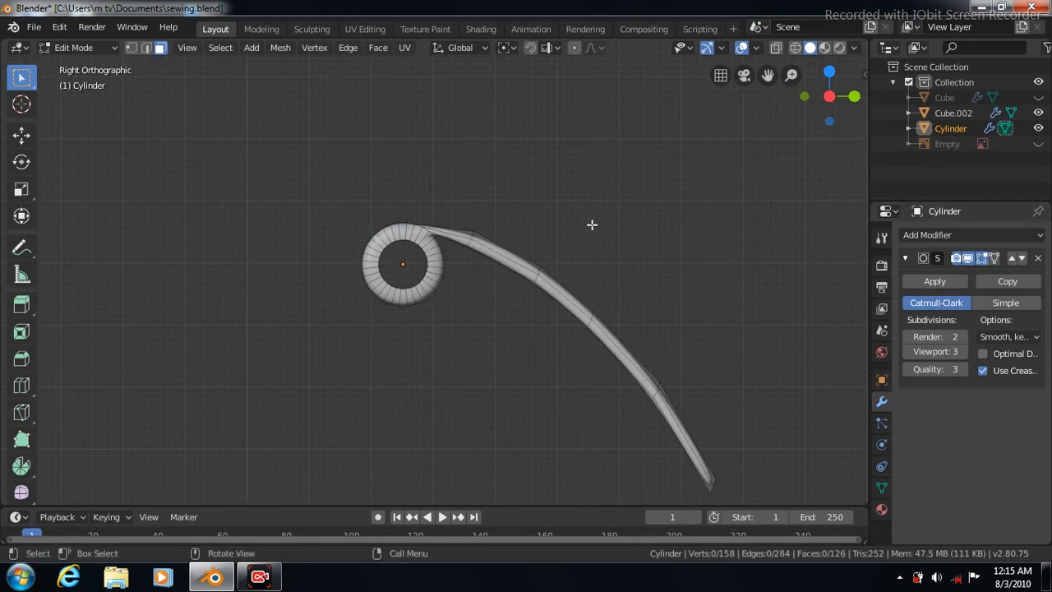
pyautogui.click(21, 385)
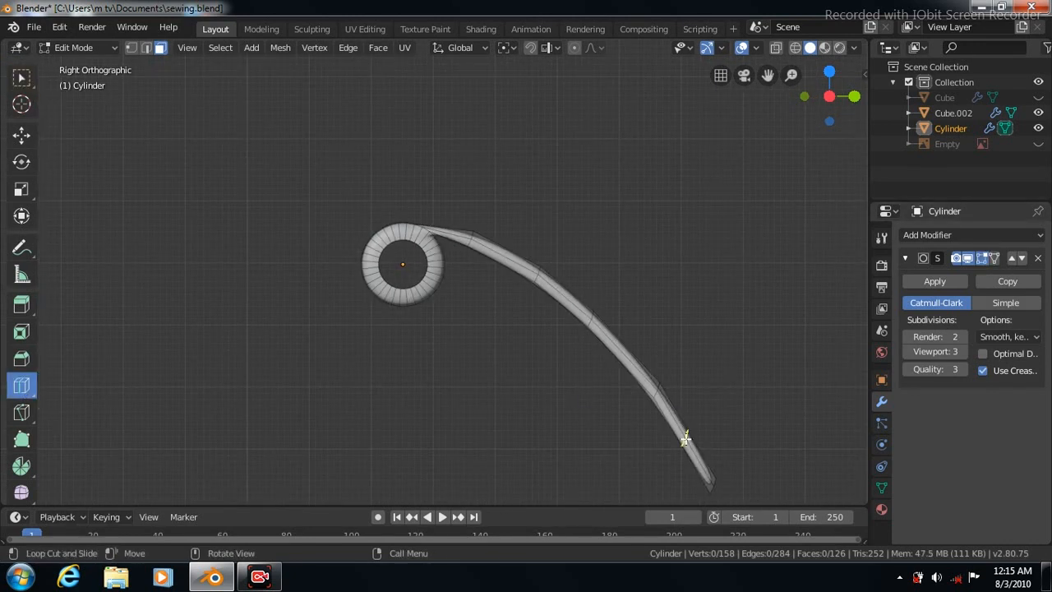
pyautogui.moveTo(682, 441); pyautogui.dragTo(708, 476)
pyautogui.moveTo(731, 50); pyautogui.dragTo(731, 50)
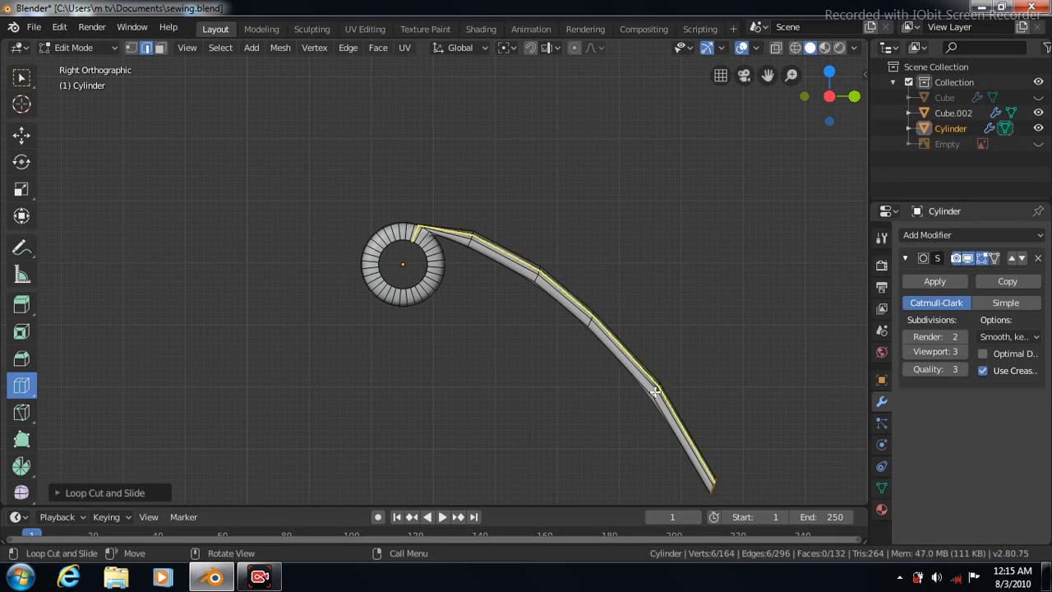
pyautogui.click(59, 492)
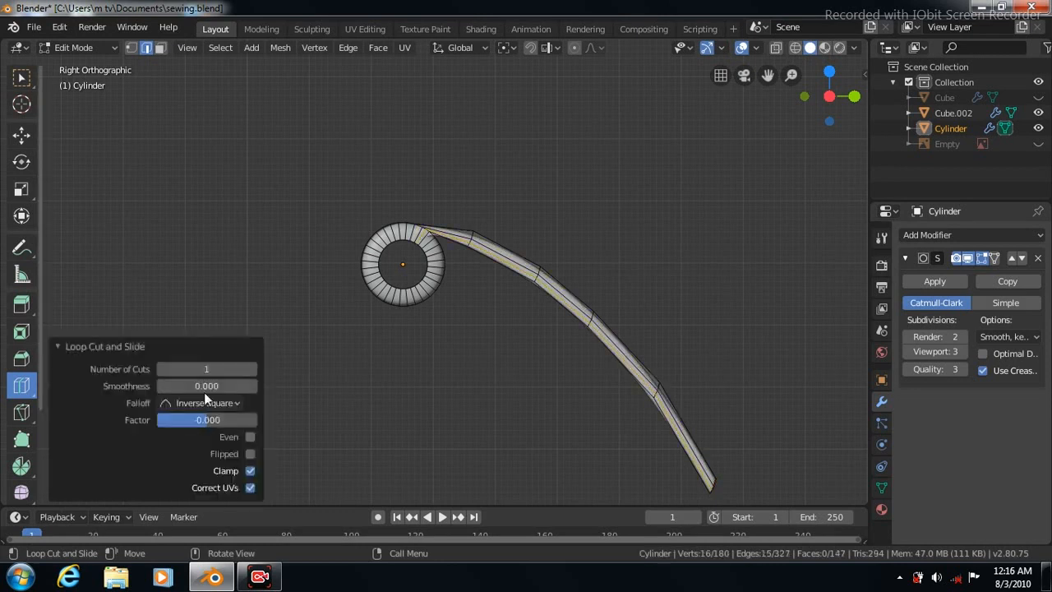
pyautogui.click(252, 368)
# - Add two loop cuts through the thickness of the arm and ring, and two around each side face of the ring
pyautogui.press('KP_7')
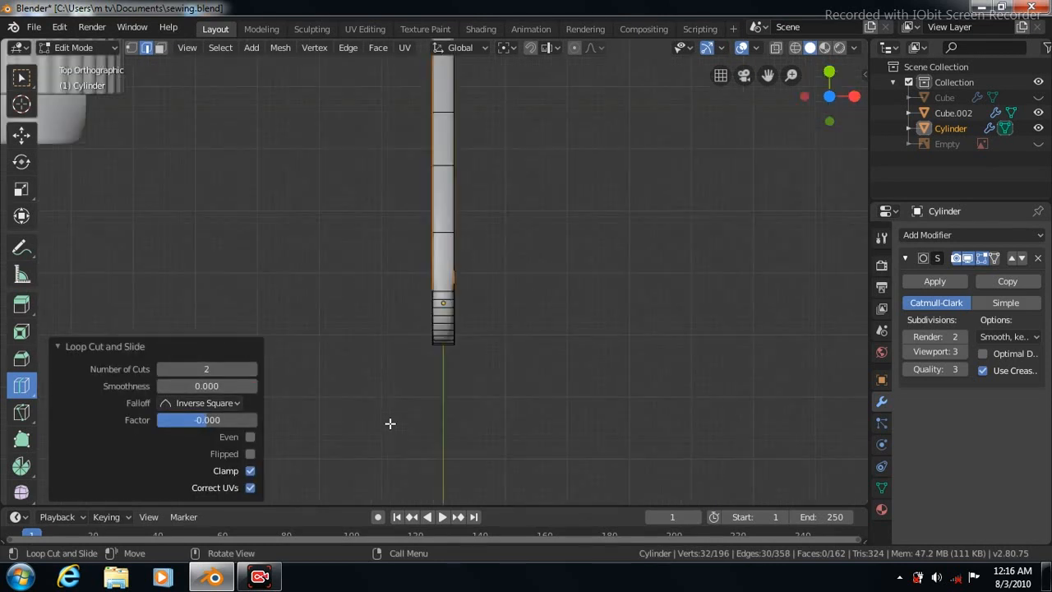
pyautogui.click(443, 232)
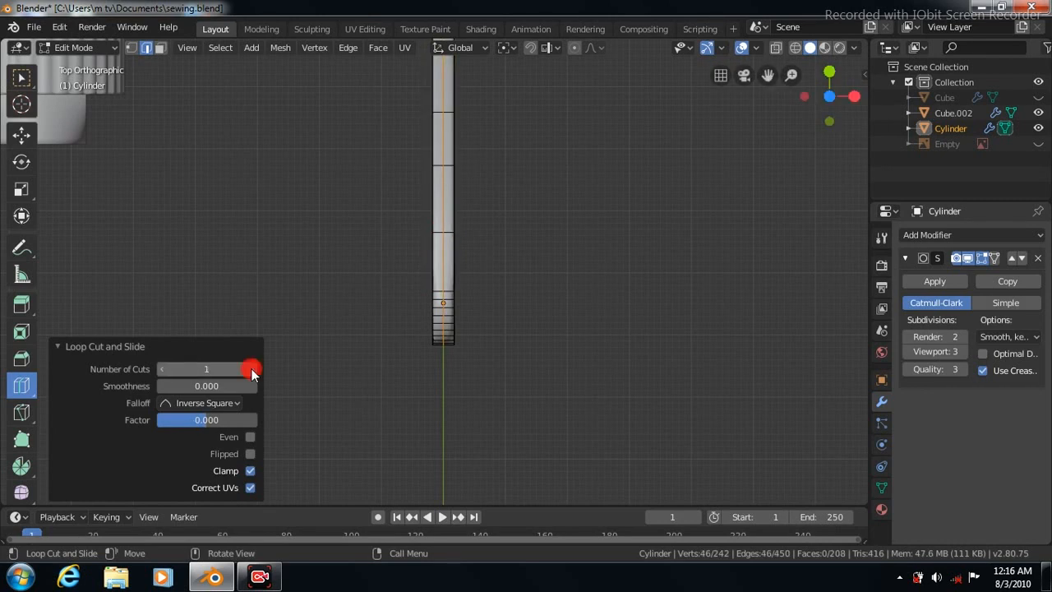
pyautogui.press('ctrl+KP_3')
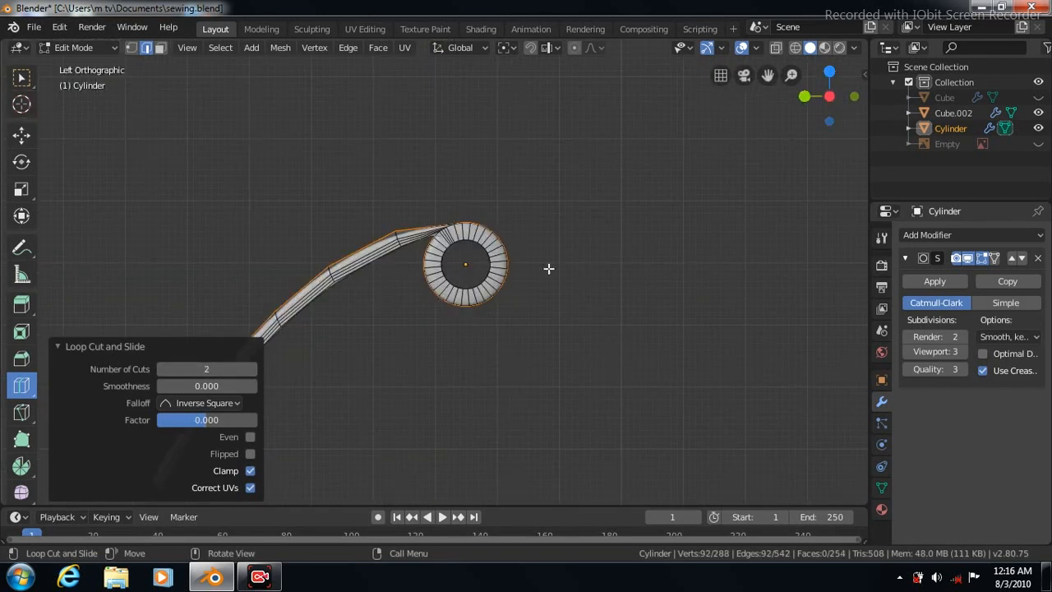
pyautogui.click(485, 238)
pyautogui.click(251, 369)
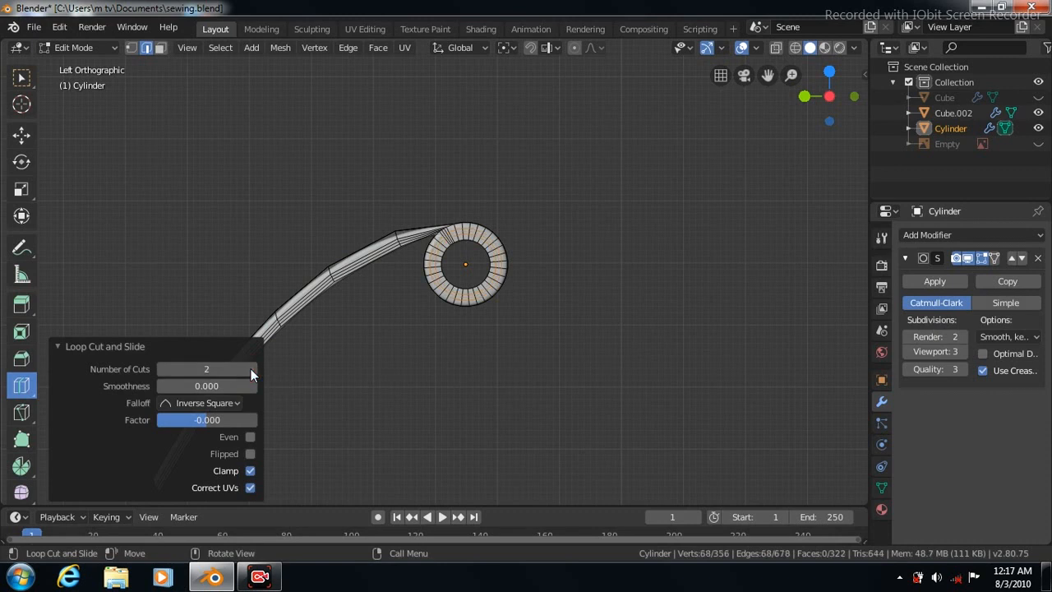
pyautogui.press('KP_3')
pyautogui.click(436, 257)
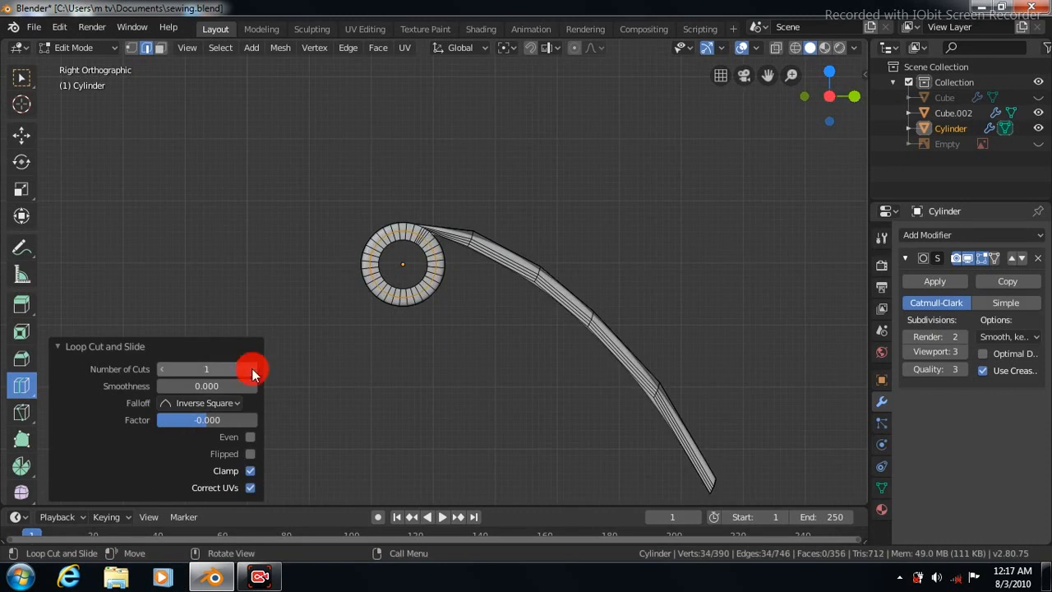
pyautogui.click(57, 345)
pyautogui.press('Tab')
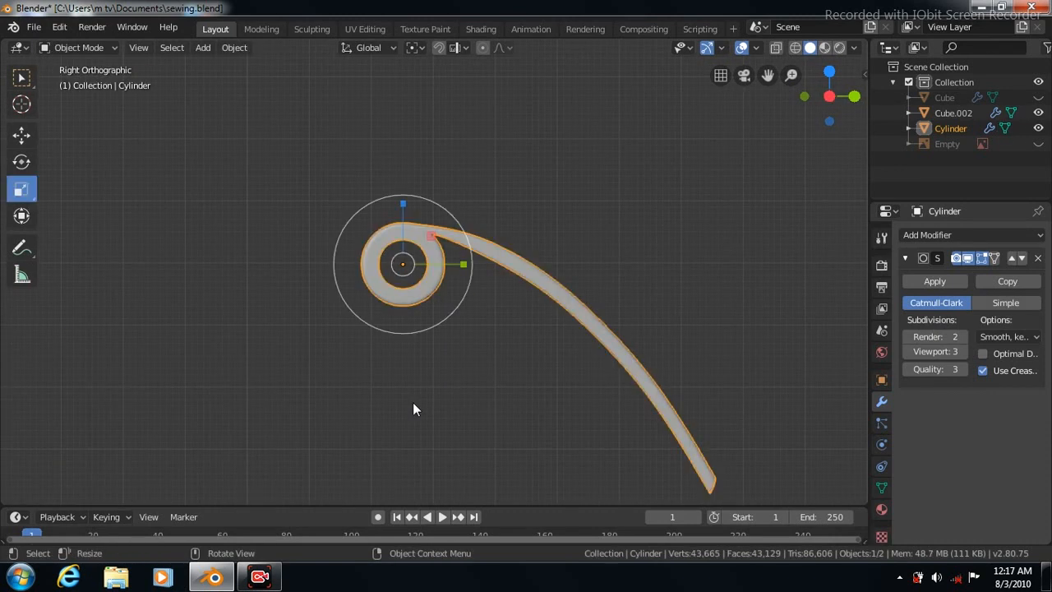
# - Move the ringed arm along the Y axis toward the slot in the machine's face plate
pyautogui.scroll(-8, 413, 402)
pyautogui.hotkey('shift', 'space')
pyautogui.press('g')
pyautogui.moveTo(489, 272); pyautogui.dragTo(445, 276)
# - Unhide the Cube machine body, remove the arm's Subdivision modifier, and join the arm to the Cube
pyautogui.press('KP_1')
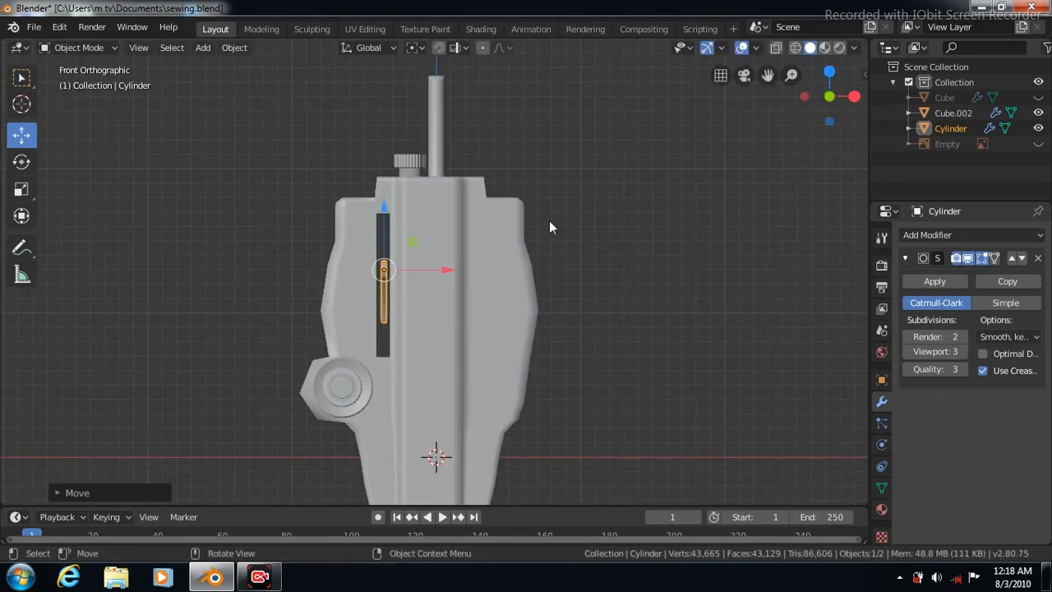
pyautogui.click(1037, 98)
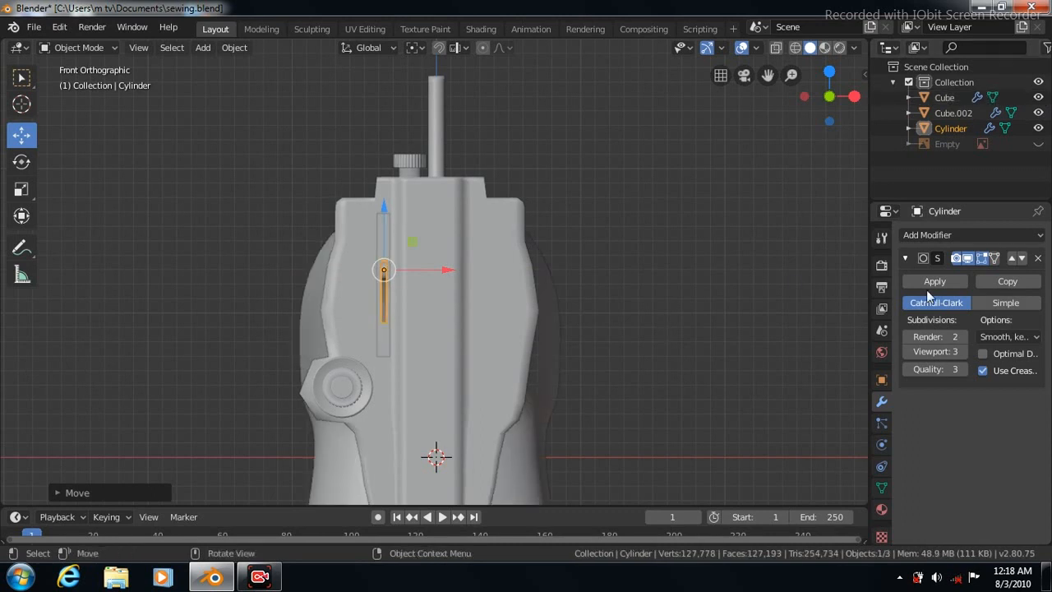
pyautogui.click(1036, 258)
pyautogui.keyDown('shift'); pyautogui.click(524, 451); pyautogui.keyUp('shift')
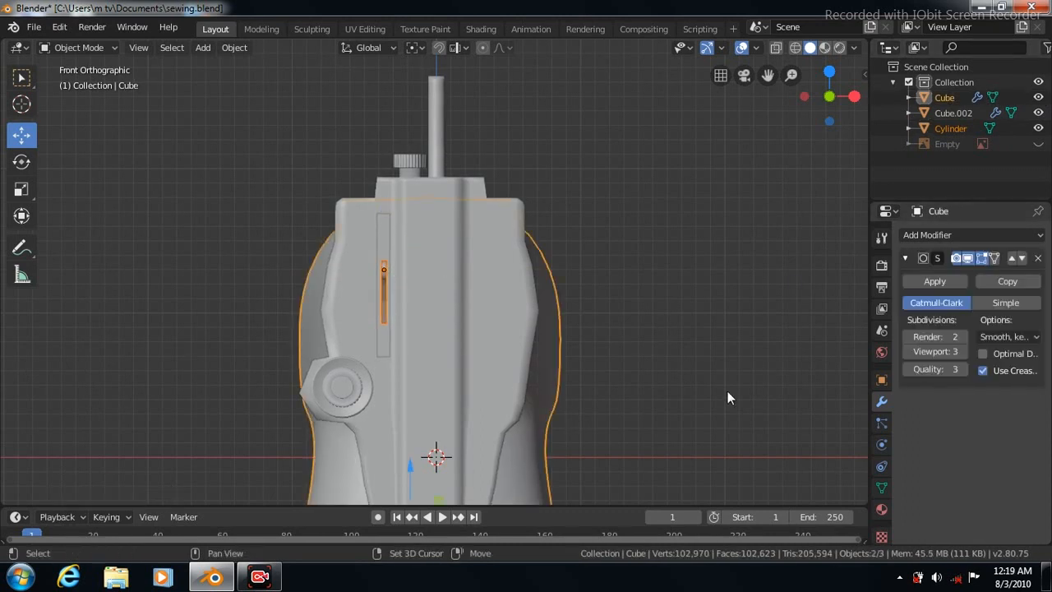
pyautogui.hotkey('ctrl', 'j')
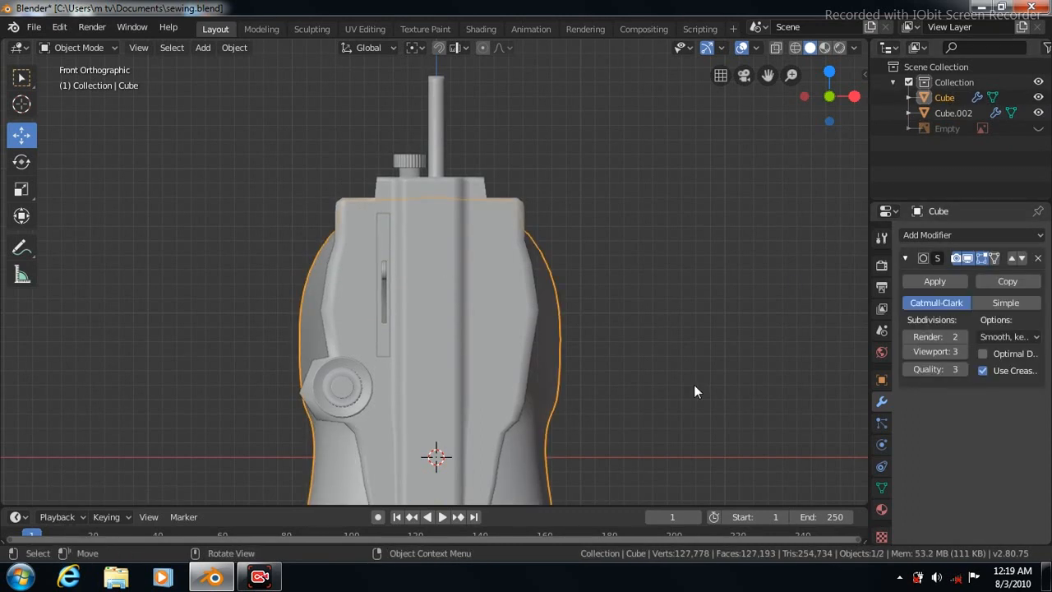
# - Hide the Cube.002 face-plate assembly and undo the hiding
pyautogui.click(1038, 114)
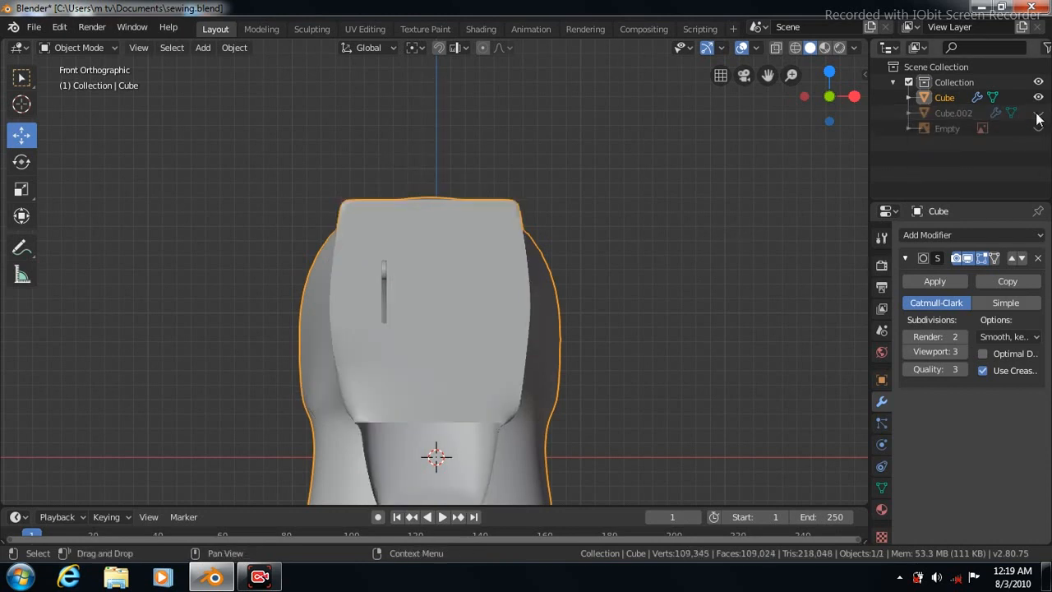
pyautogui.hotkey('ctrl', 'z')
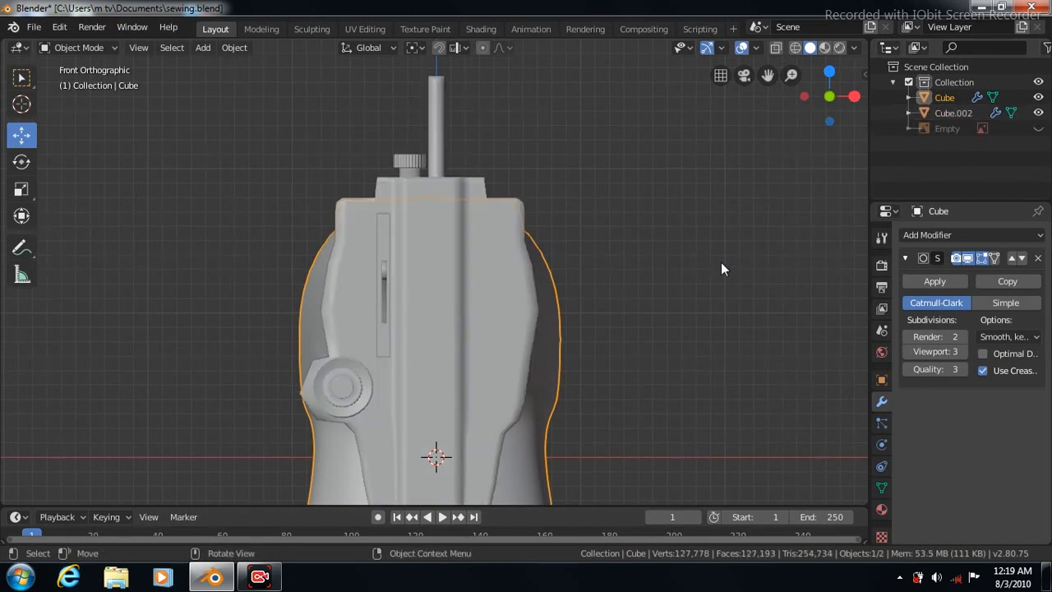
# - Move the joined arm closer to the machine head so its lower end passes through the face plate
pyautogui.press('ctrl+KP_3')
pyautogui.click(581, 281)
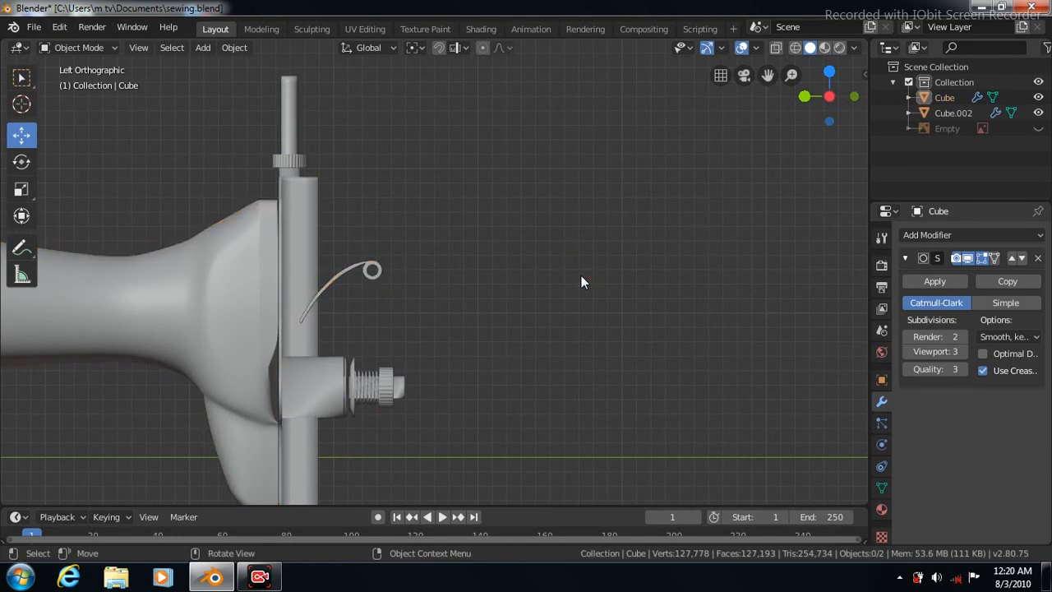
pyautogui.hotkey('ctrl', 'z')
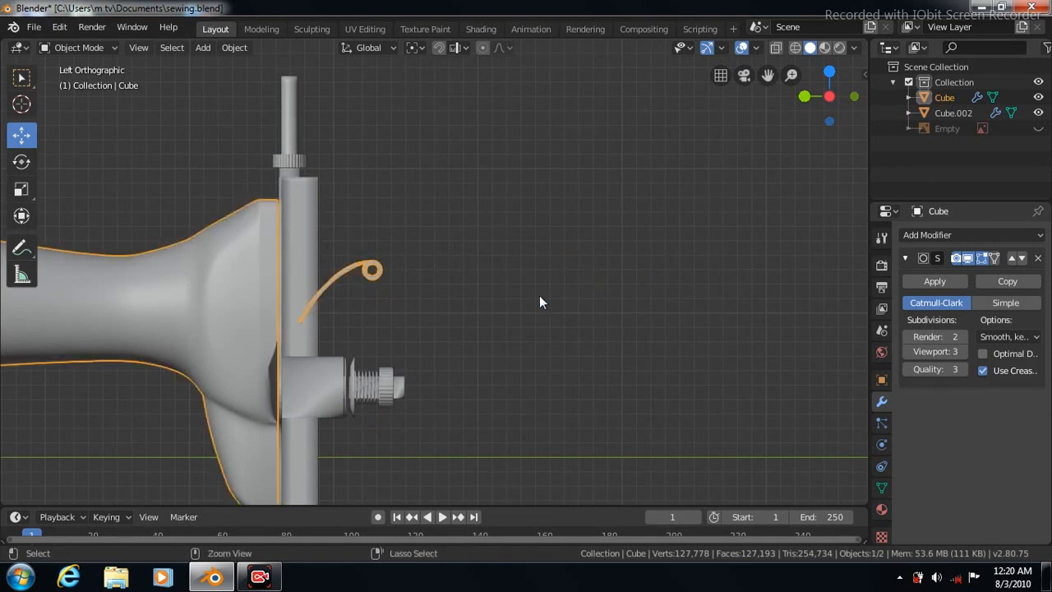
pyautogui.hotkey('shift', 'h')
pyautogui.hotkey('alt', 'h')
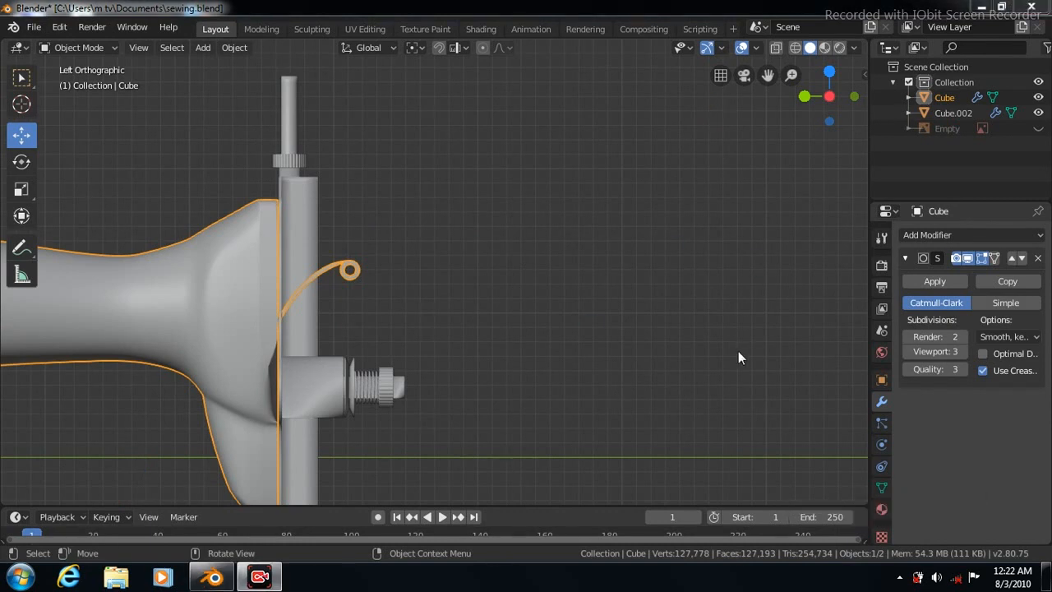
# - Add a vertical loop cut to the narrow strip at the front edge of the Cube's machine head
pyautogui.click(22, 80)
pyautogui.press('Tab')
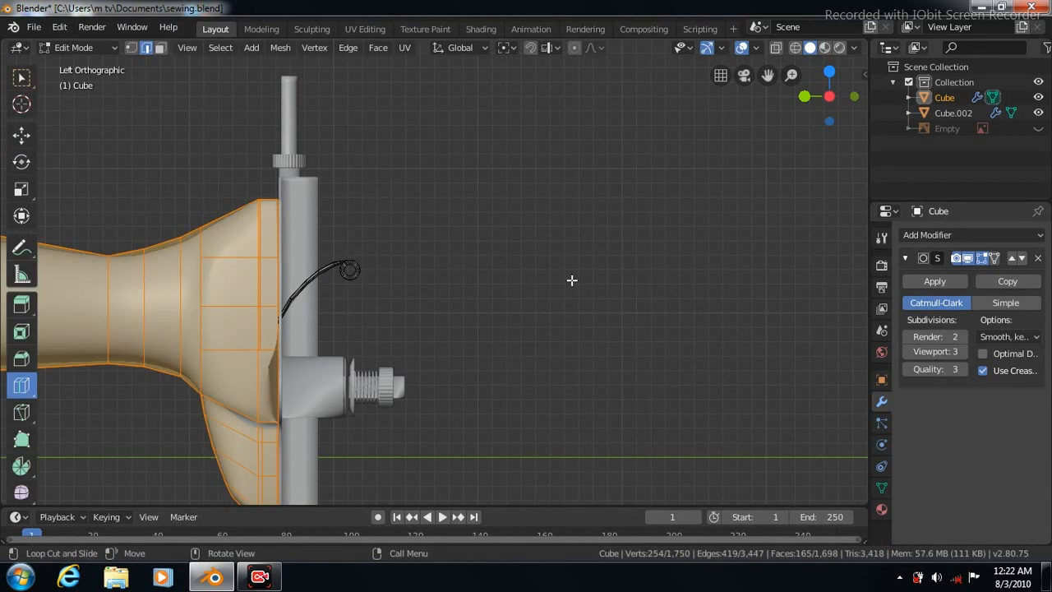
pyautogui.click(269, 257)
pyautogui.click(21, 77)
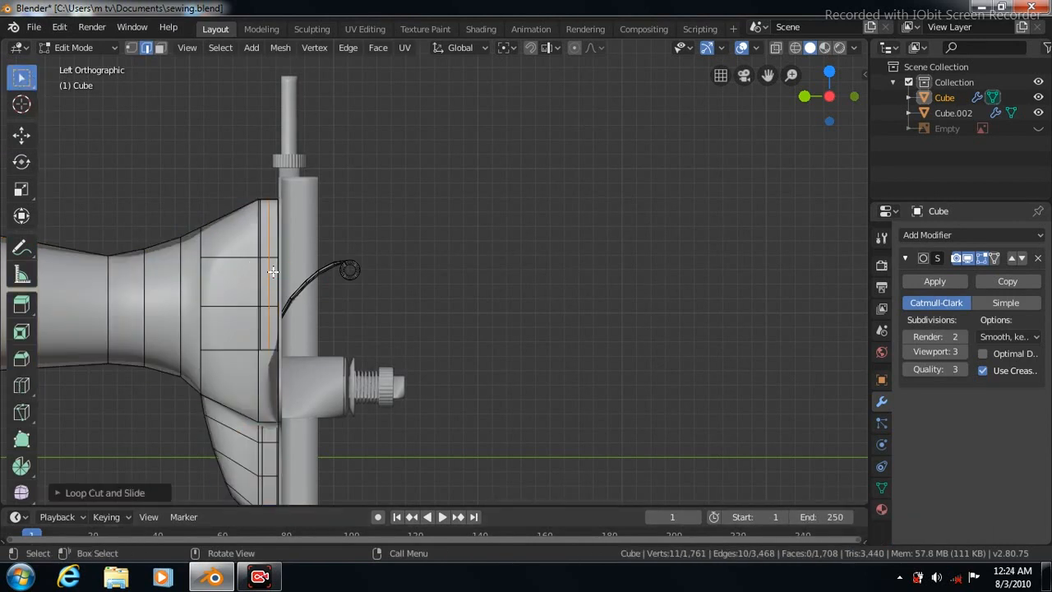
# - Delete the two narrow side faces in front of the new loop cut, level with the curved arm
pyautogui.click(271, 274)
pyautogui.click(160, 47)
pyautogui.keyDown('shift'); pyautogui.rightClick(274, 277); pyautogui.keyUp('shift')
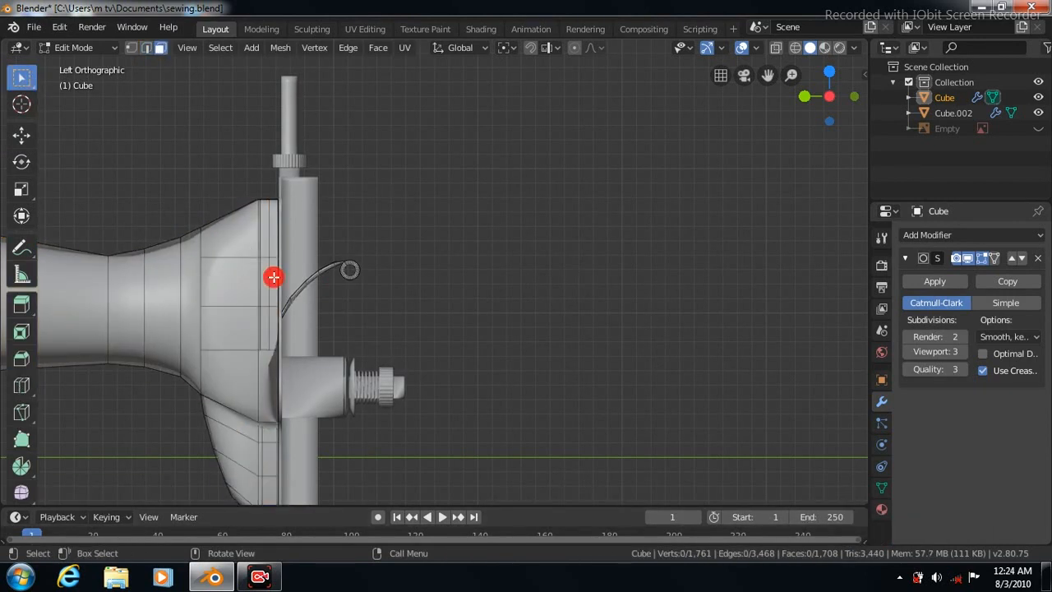
pyautogui.rightClick(274, 326)
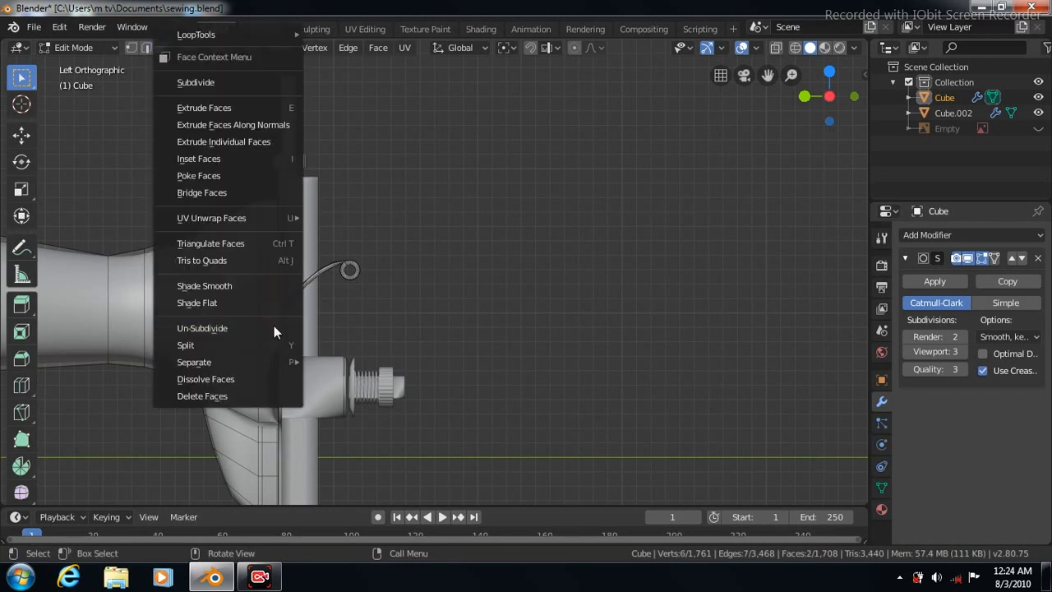
pyautogui.click(214, 394)
# - Inset the square face on the side of the machine head and move it inward along X to form a recess
pyautogui.click(231, 281)
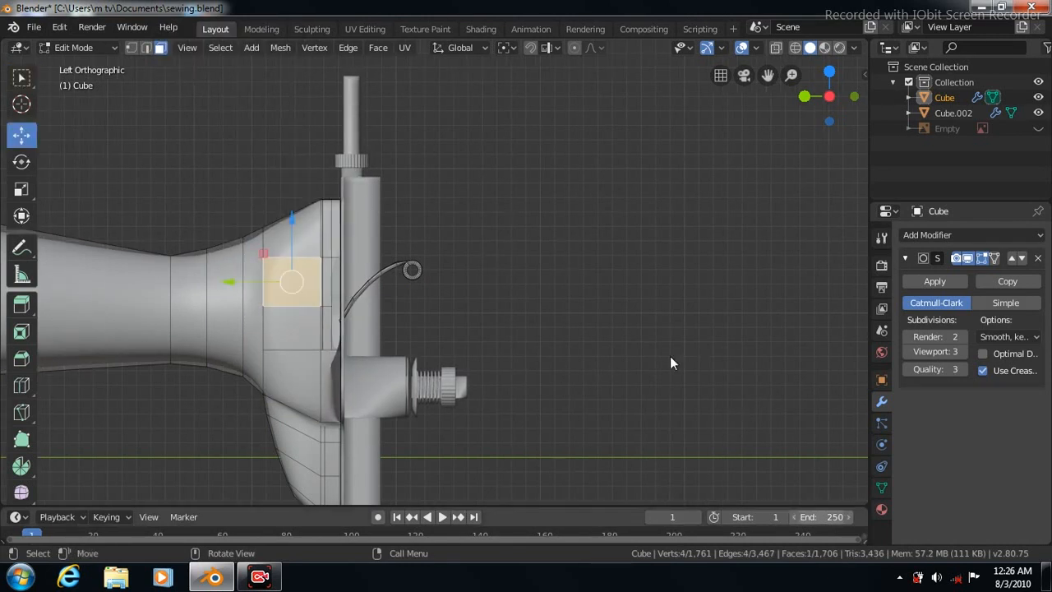
pyautogui.click(377, 48)
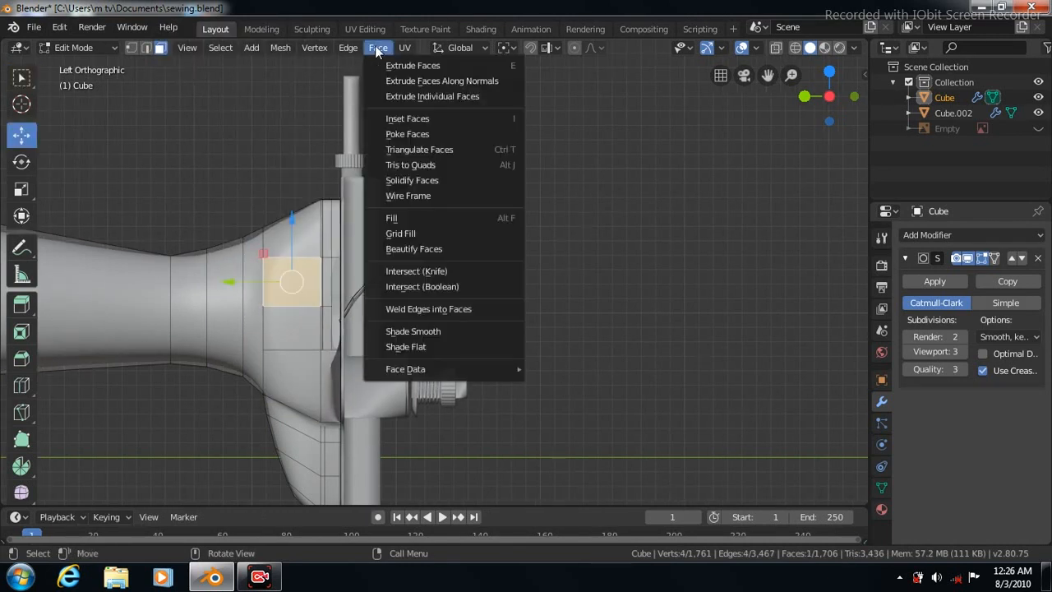
pyautogui.click(396, 119)
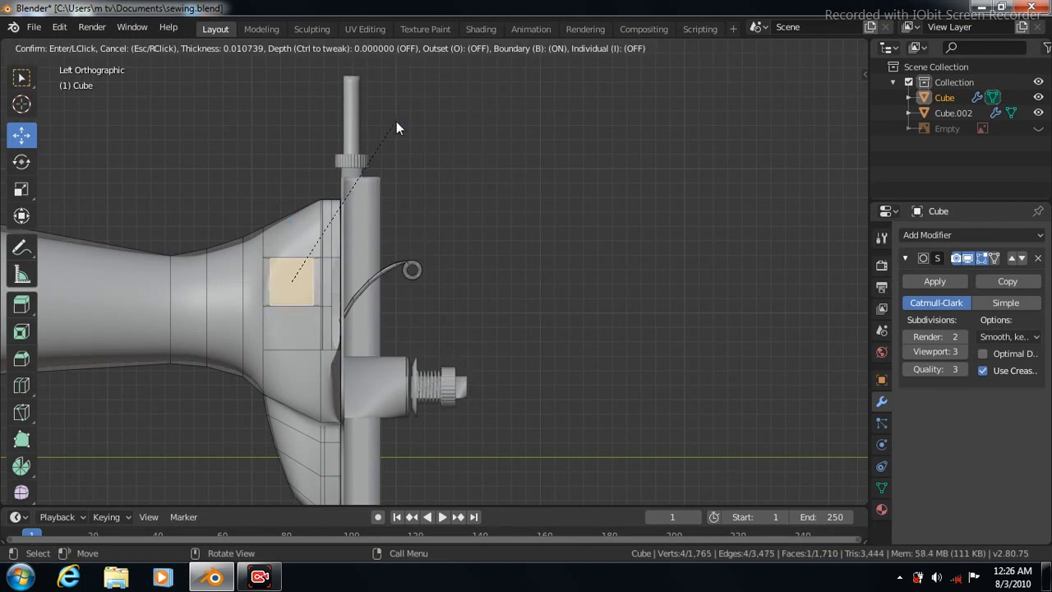
pyautogui.click(396, 127)
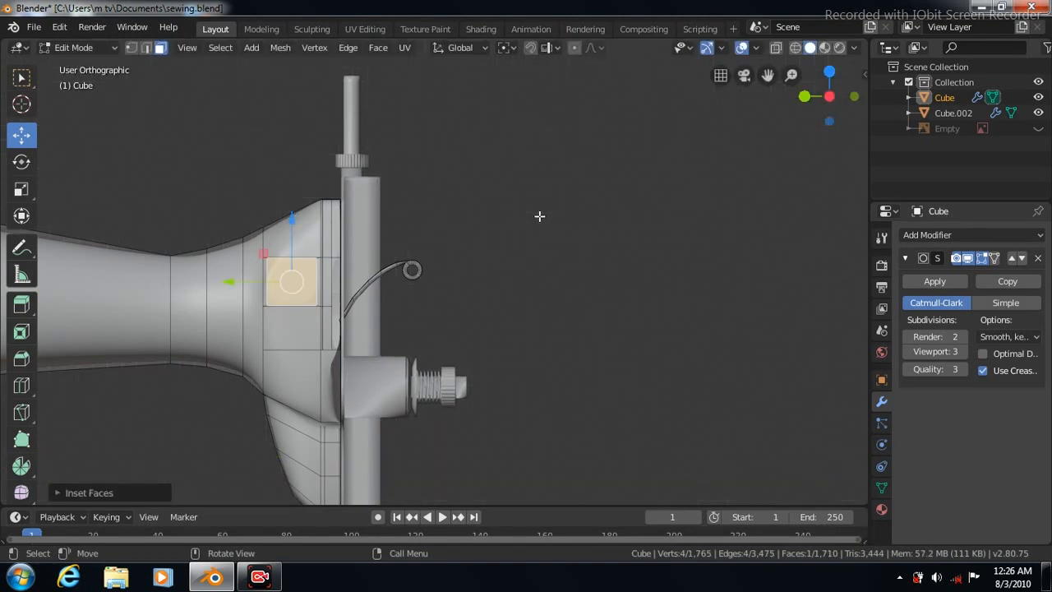
pyautogui.press('KP_7')
pyautogui.moveTo(397, 129); pyautogui.dragTo(410, 136)
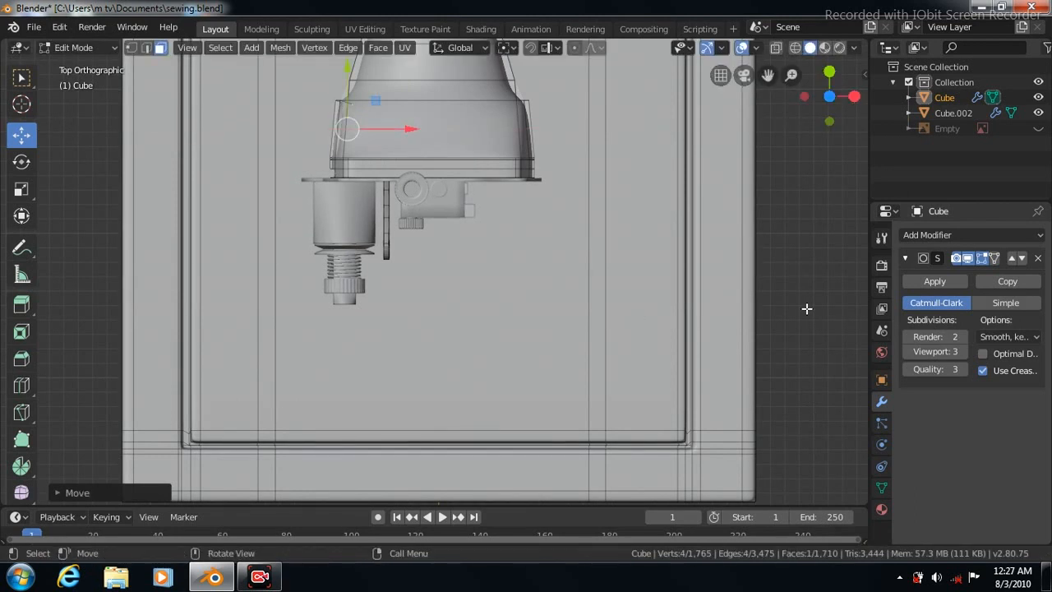
# - Delete the recessed face to open a round hole in the side of the machine head
pyautogui.press('ctrl+KP_3')
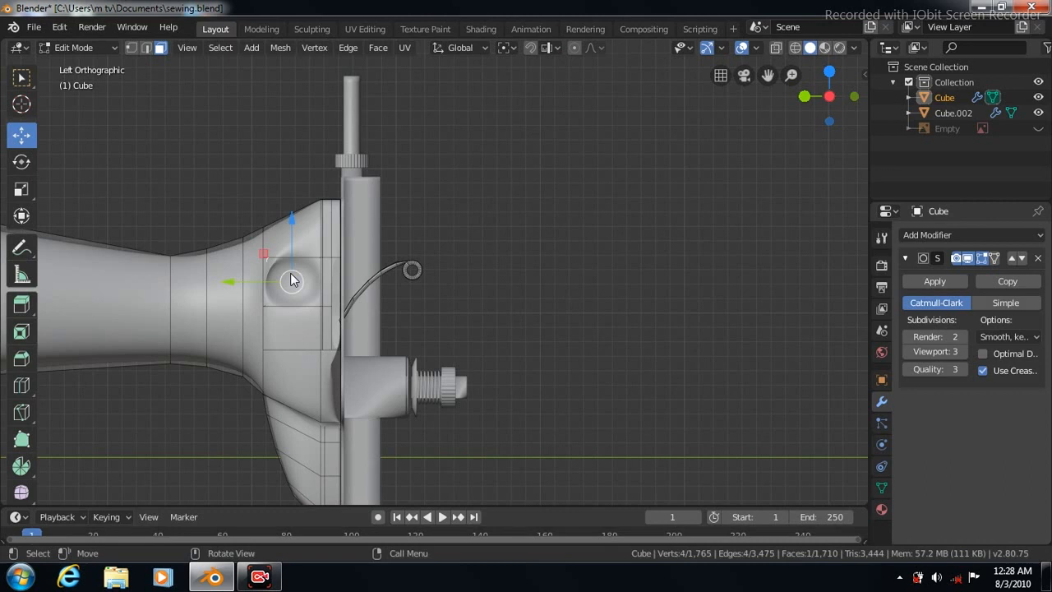
pyautogui.rightClick(290, 281)
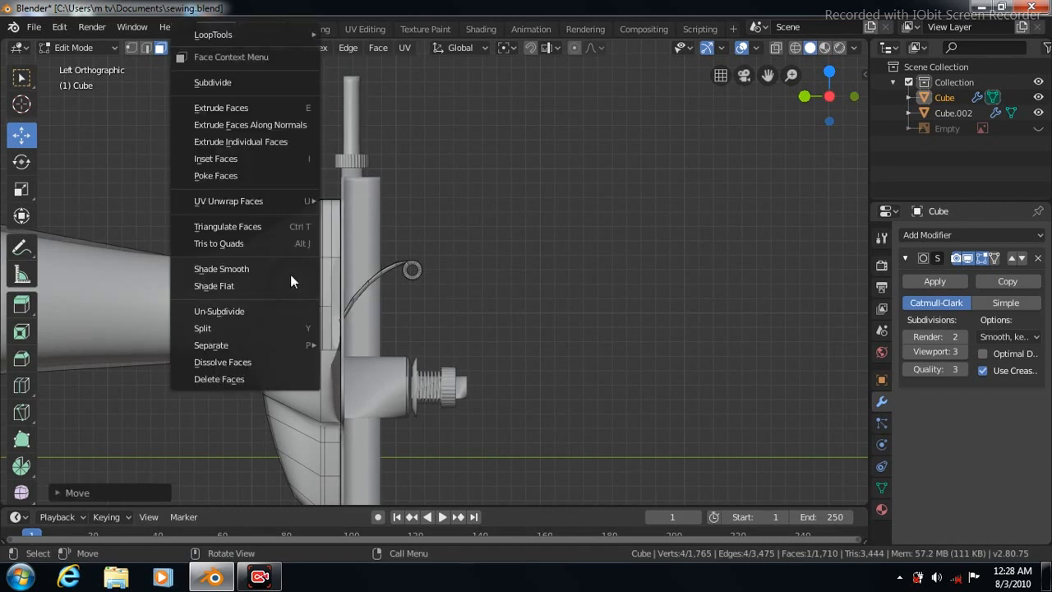
pyautogui.click(221, 378)
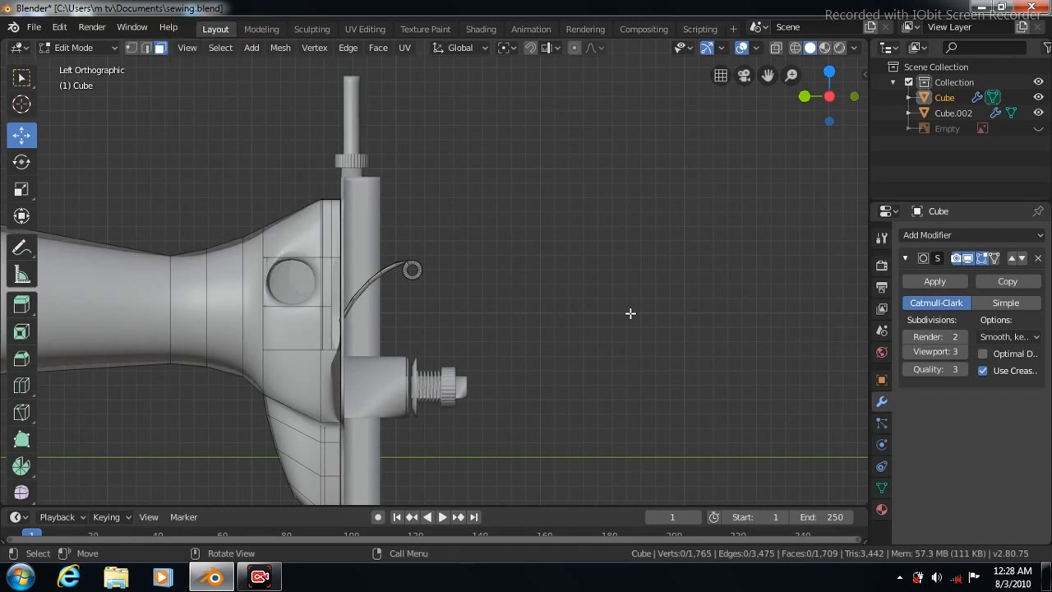
# - Return to Object Mode and add a mesh cylinder to the scene
pyautogui.scroll(-3, 661, 355)
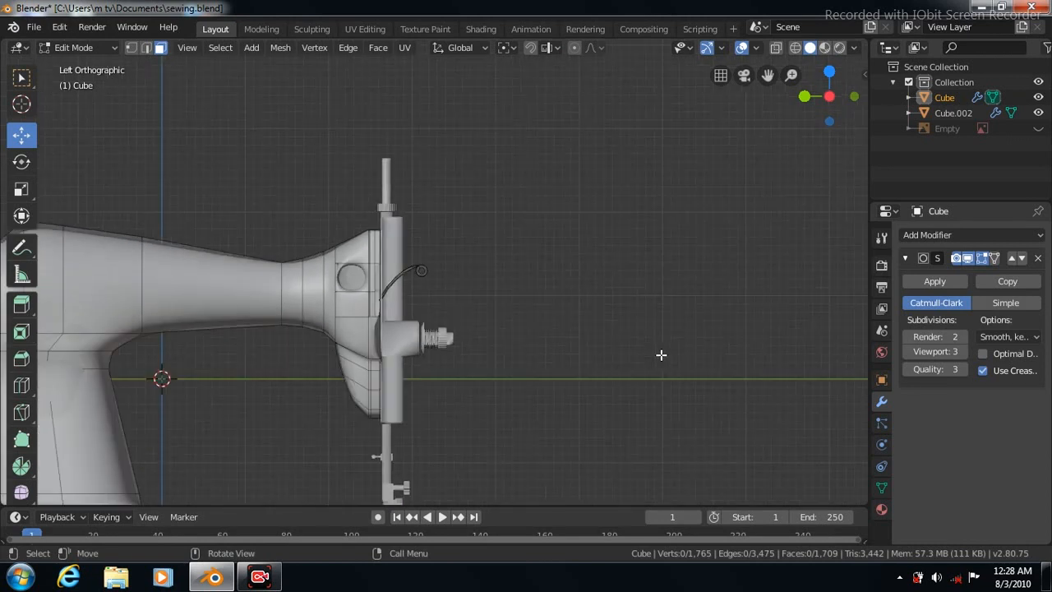
pyautogui.press('Tab')
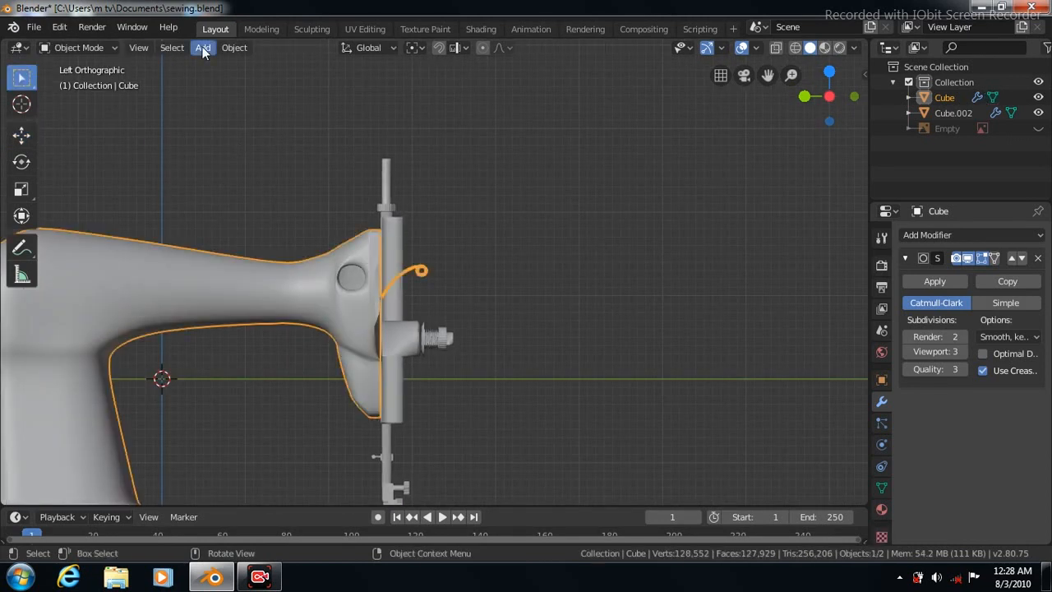
pyautogui.click(203, 48)
pyautogui.moveTo(214, 65)
pyautogui.click(342, 142)
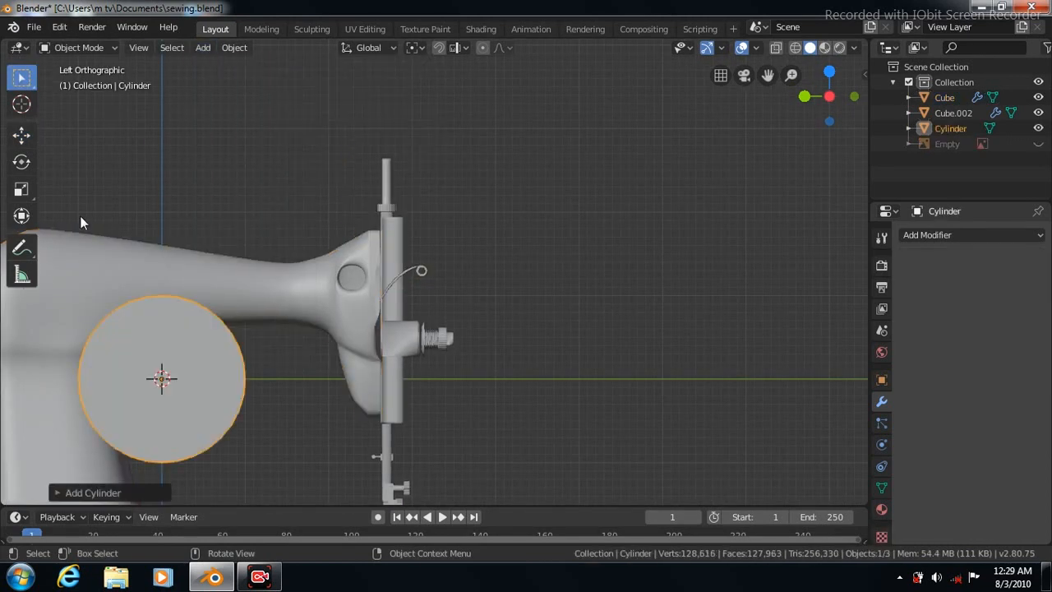
# - Scale the new cylinder down uniformly to roughly the size of the hole in the machine head's side
pyautogui.click(21, 191)
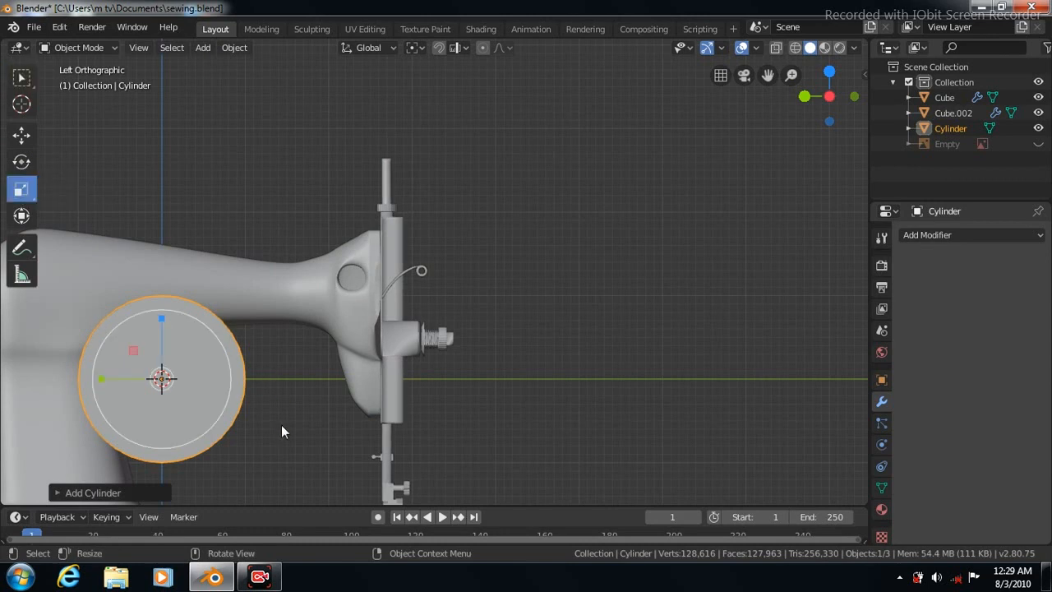
pyautogui.press('s')
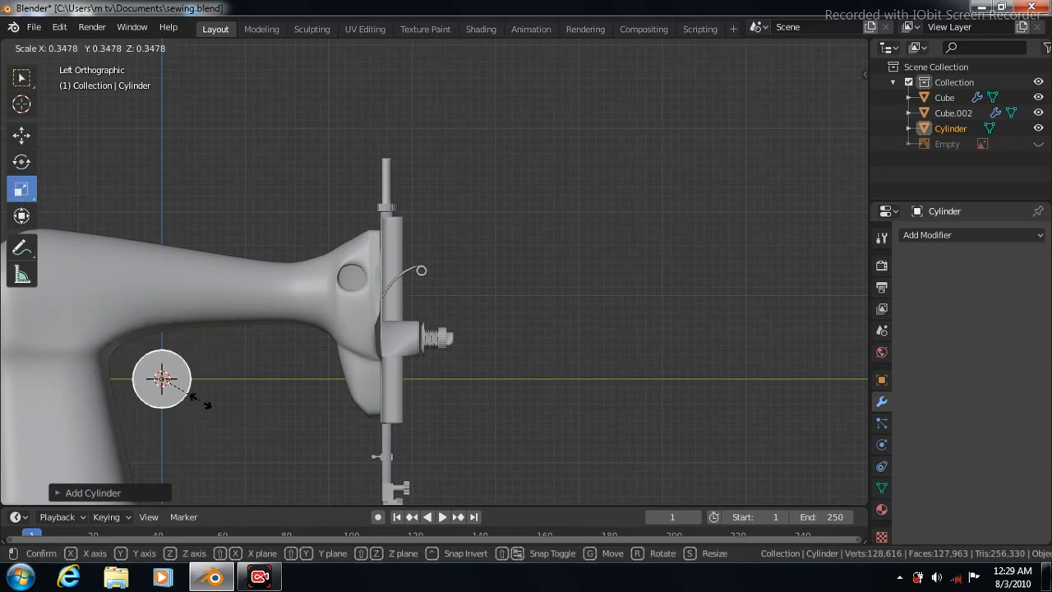
pyautogui.click(187, 395)
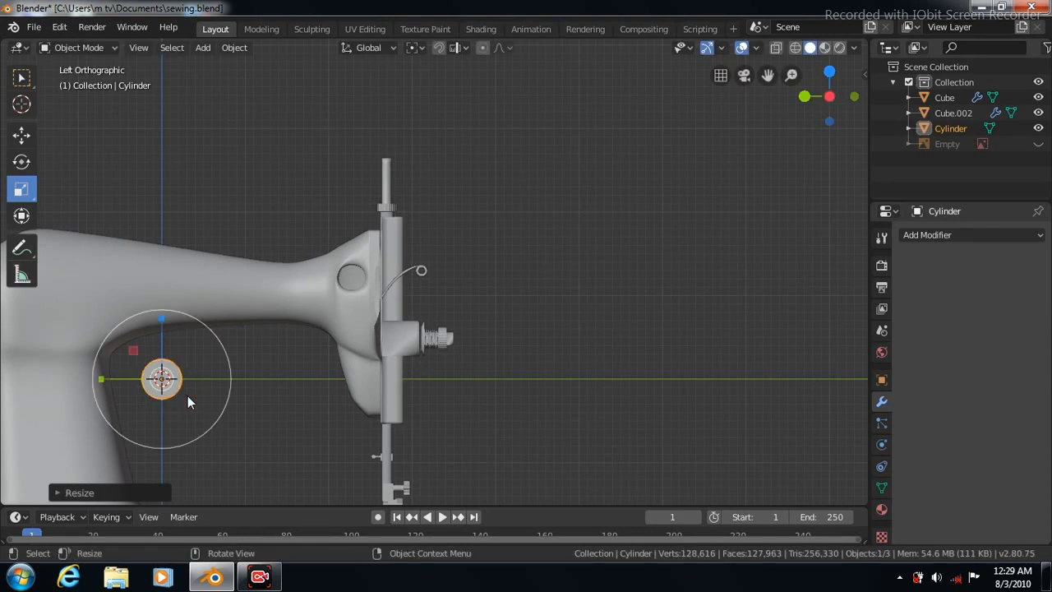
# - Move the cylinder in front of the round side hole, keeping it outside the head along X
pyautogui.moveTo(101, 378); pyautogui.dragTo(290, 387)
pyautogui.press('KP_7')
pyautogui.moveTo(495, 185); pyautogui.dragTo(380, 200)
pyautogui.press('ctrl+KP_3')
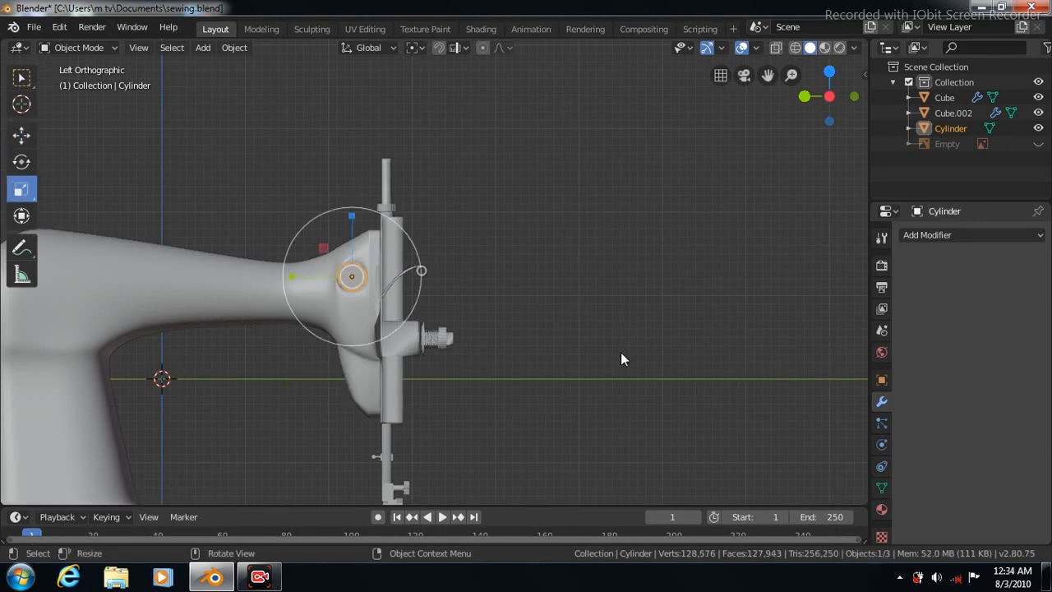
# - Scale the cylinder down slightly and adjust its position so it fits inside the side hole with an even gap
pyautogui.scroll(5, 620, 352)
pyautogui.moveTo(767, 75); pyautogui.dragTo(607, 254)
pyautogui.scroll(6, 607, 254)
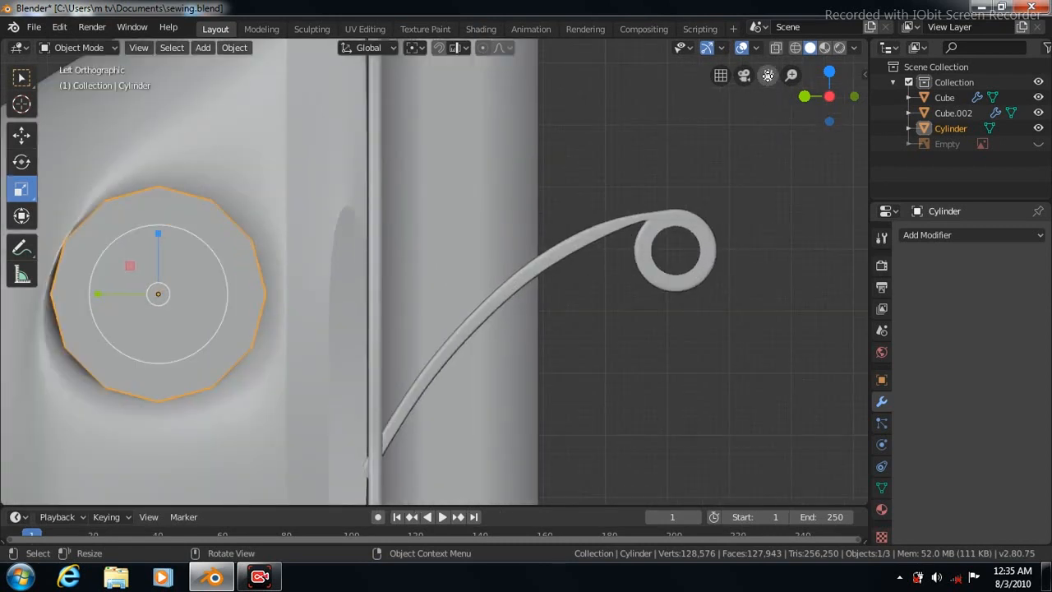
pyautogui.moveTo(767, 75); pyautogui.dragTo(898, 99)
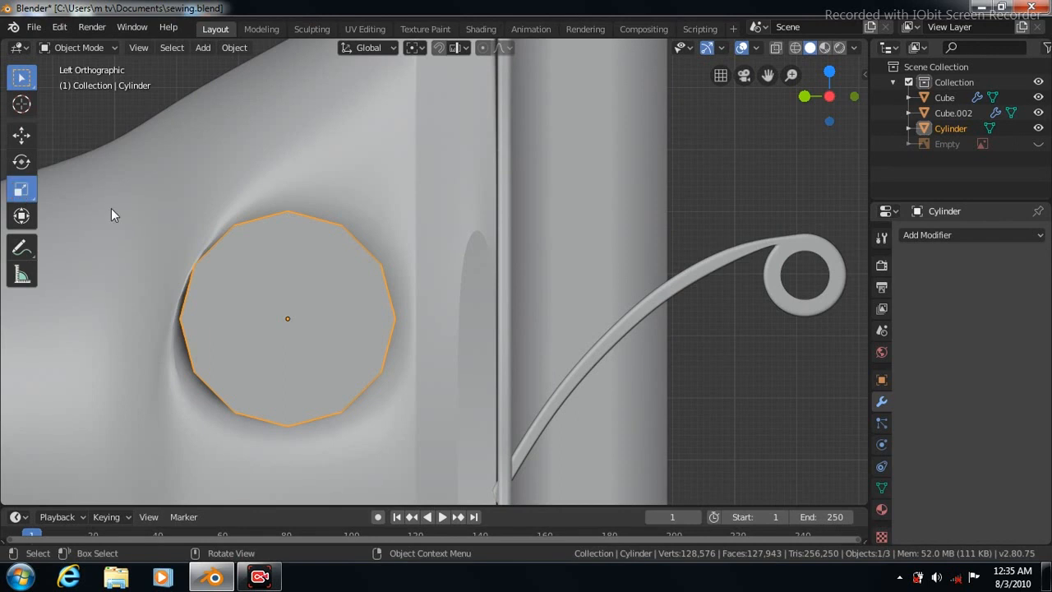
pyautogui.press('s')
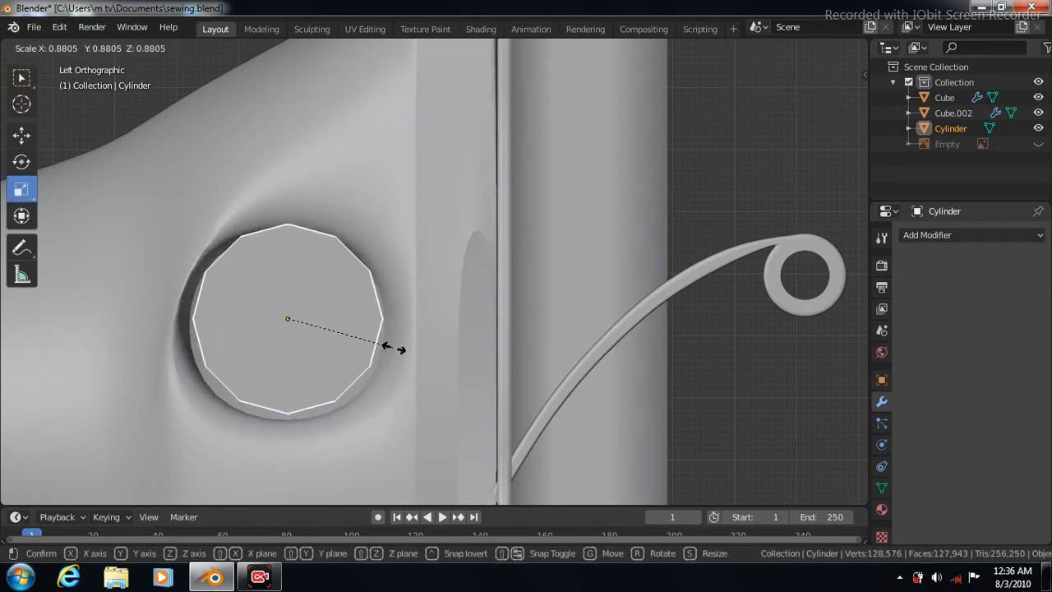
pyautogui.click(394, 346)
pyautogui.click(22, 136)
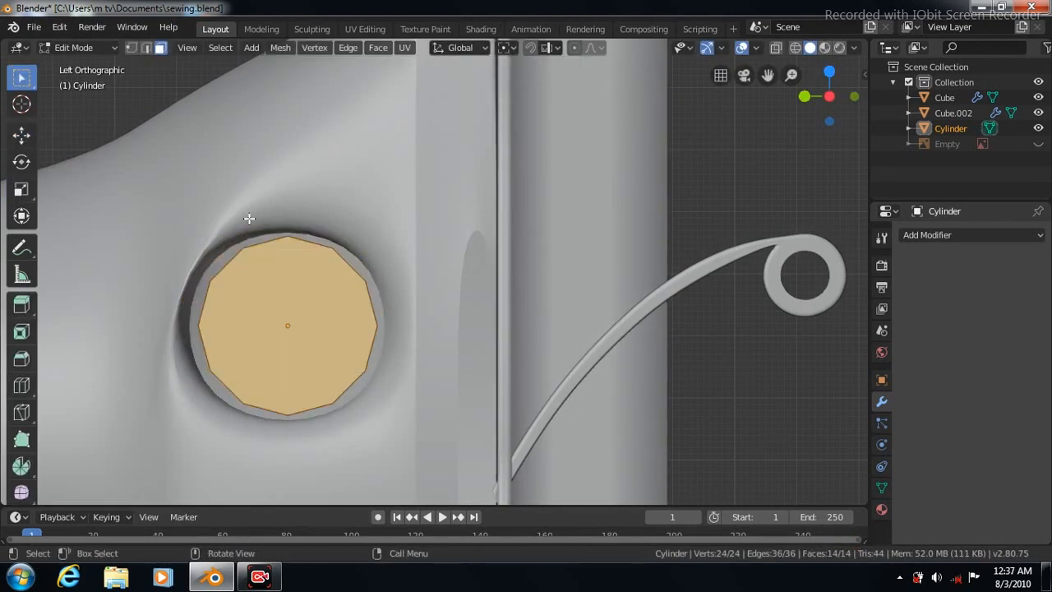
pyautogui.click(251, 292)
pyautogui.click(378, 47)
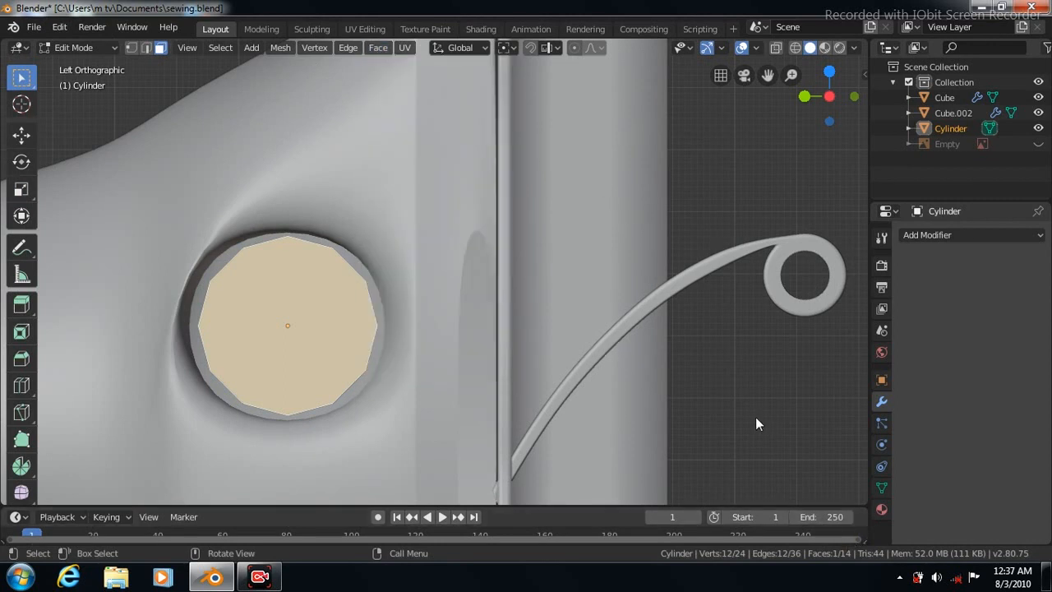
pyautogui.scroll(-8, 765, 389)
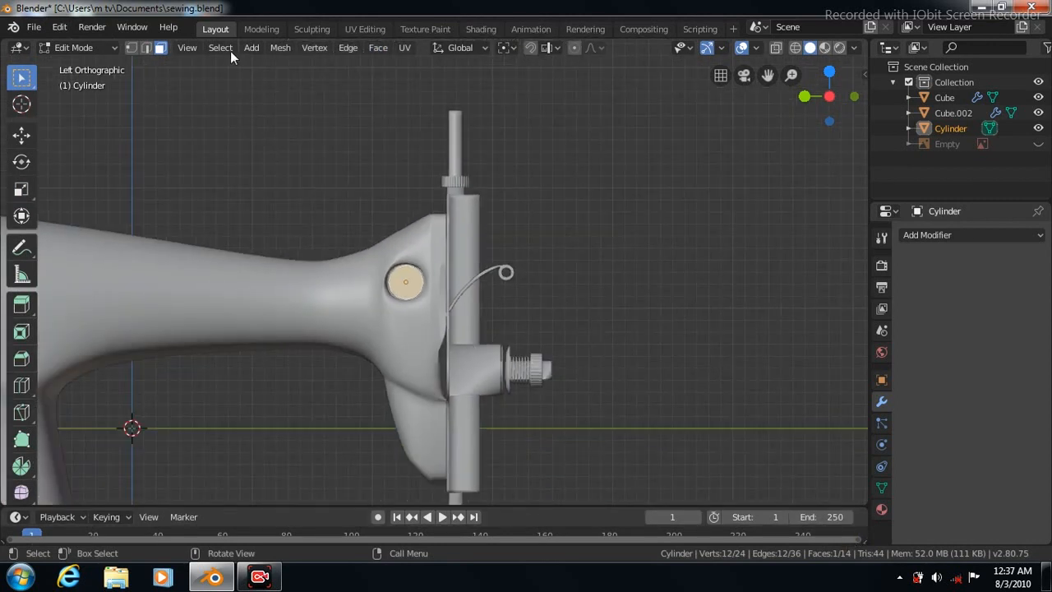
pyautogui.press('Tab')
# - Add a mesh cube and move it along Y until it sits below the cylinder
pyautogui.click(202, 48)
pyautogui.moveTo(220, 66)
pyautogui.click(341, 79)
pyautogui.click(127, 194)
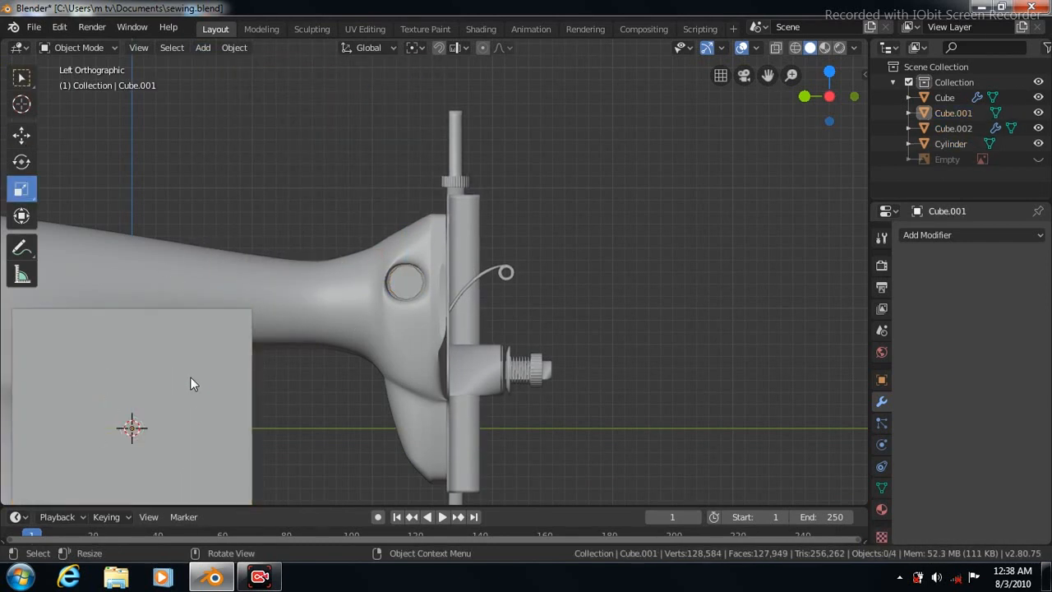
pyautogui.click(22, 138)
pyautogui.click(161, 366)
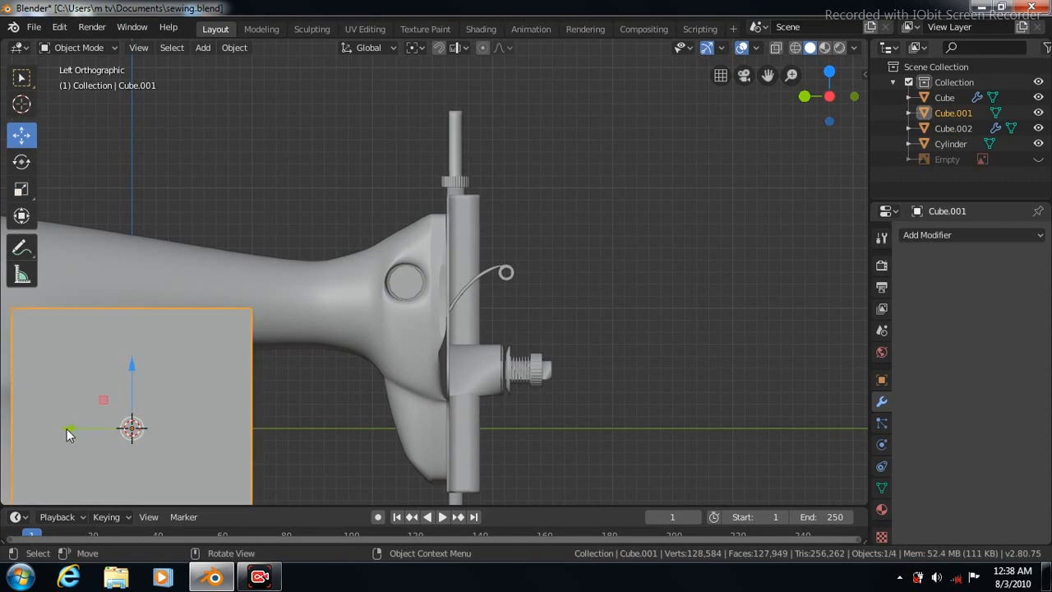
pyautogui.moveTo(98, 430); pyautogui.dragTo(420, 427)
# - Flatten the cube along Z into a thin plate and scale it uniformly to about 0.55
pyautogui.hotkey('shift', 'space')
pyautogui.press('s')
pyautogui.moveTo(419, 372); pyautogui.dragTo(421, 404)
pyautogui.press('s')
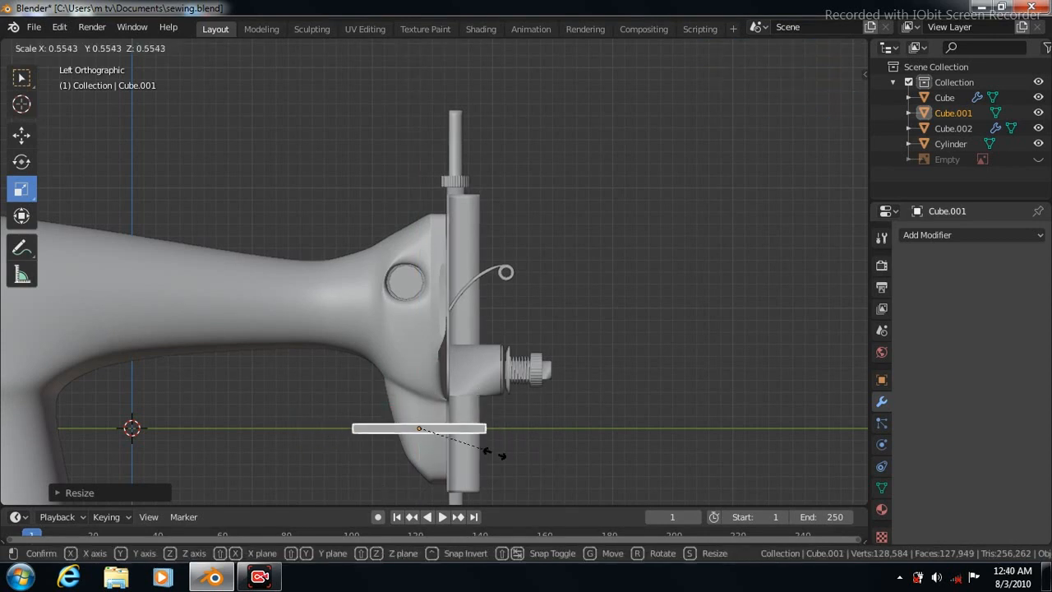
pyautogui.click(485, 449)
# - Raise the thin plate to the cylinder's centre height, overlapping only the cylinder's outer end in X
pyautogui.click(22, 136)
pyautogui.moveTo(419, 365); pyautogui.dragTo(403, 216)
pyautogui.press('KP_7')
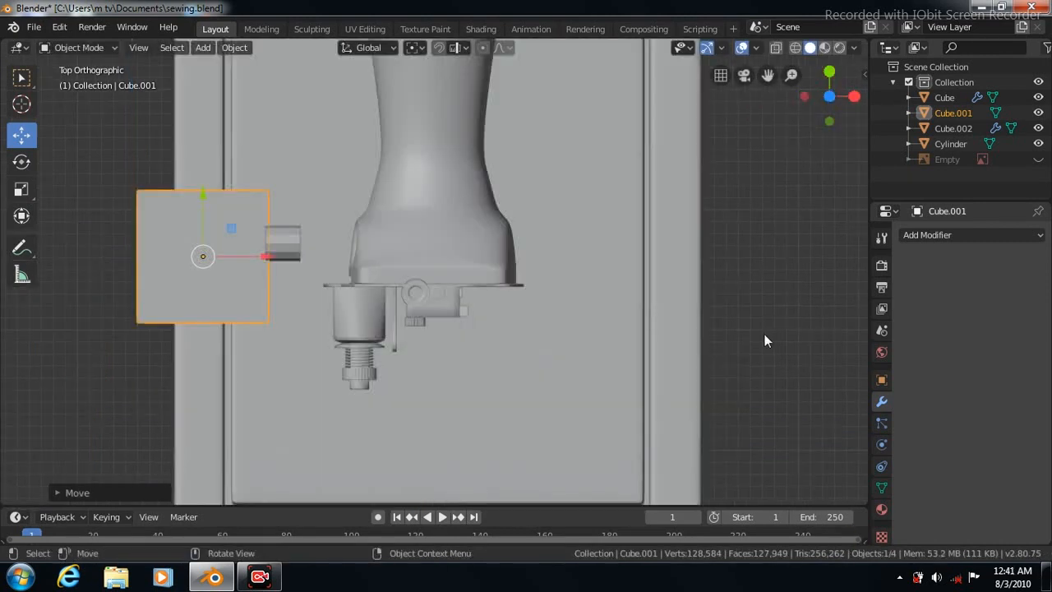
pyautogui.press('ctrl+KP_3')
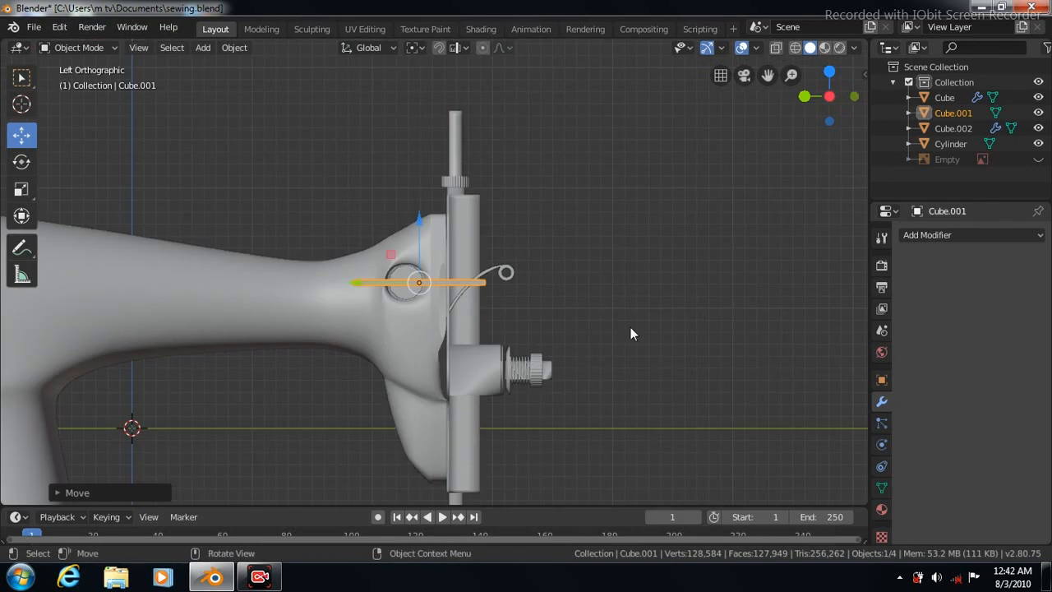
# - Subtract the thin plate from the cylinder with a Boolean difference to cut a screwdriver slot across its outer end
pyautogui.click(22, 78)
pyautogui.click(442, 281)
pyautogui.click(406, 275)
pyautogui.keyDown('shift'); pyautogui.click(406, 275); pyautogui.keyUp('shift')
pyautogui.click(232, 48)
pyautogui.moveTo(283, 530)
pyautogui.click(433, 399)
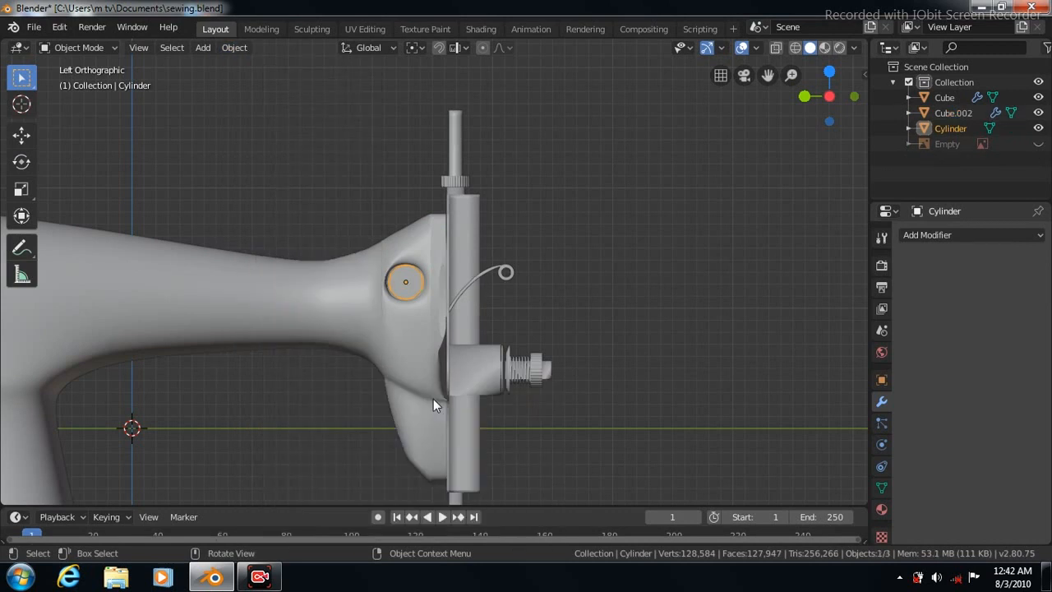
# - Add a Subdivision Surface modifier to the slotted cylinder and set its viewport level to 3
pyautogui.click(1040, 235)
pyautogui.click(723, 492)
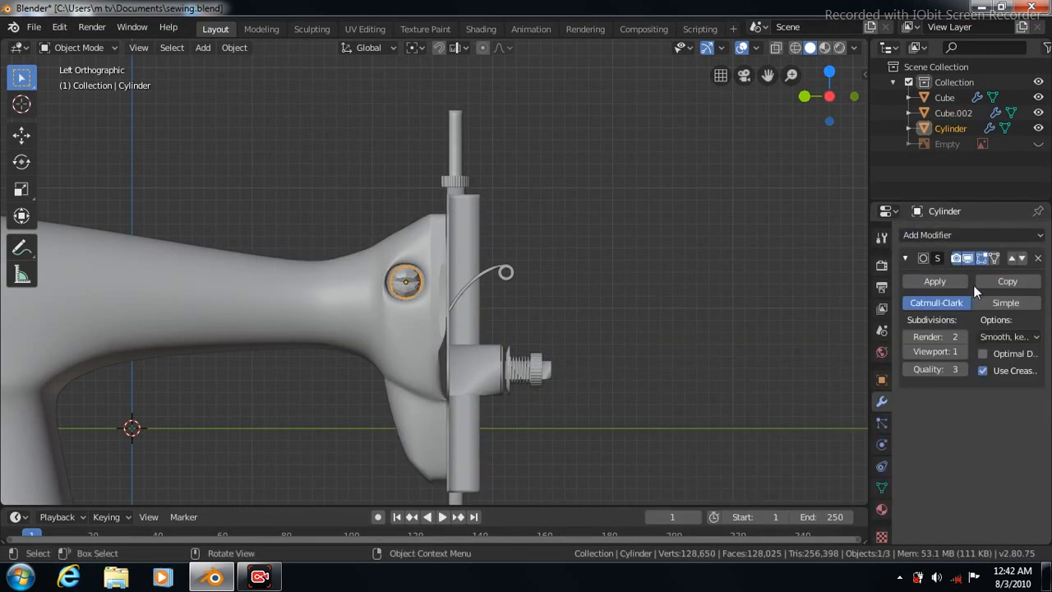
pyautogui.click(960, 351)
pyautogui.scroll(6, 675, 365)
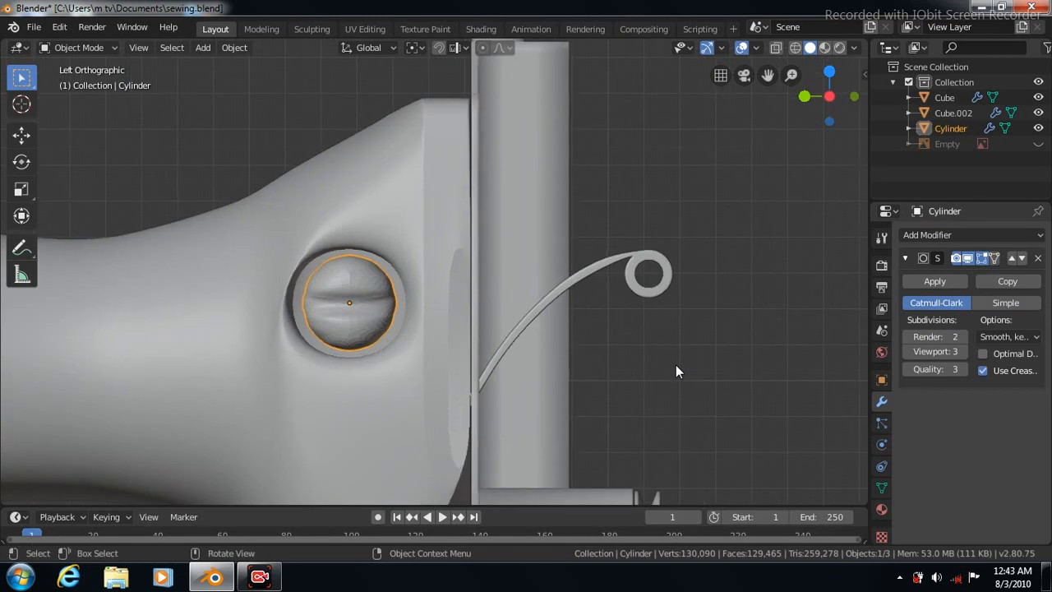
# - Add supporting loop cuts around the slotted cylinder so its ends and rim stay crisp under subdivision
pyautogui.press('KP_1')
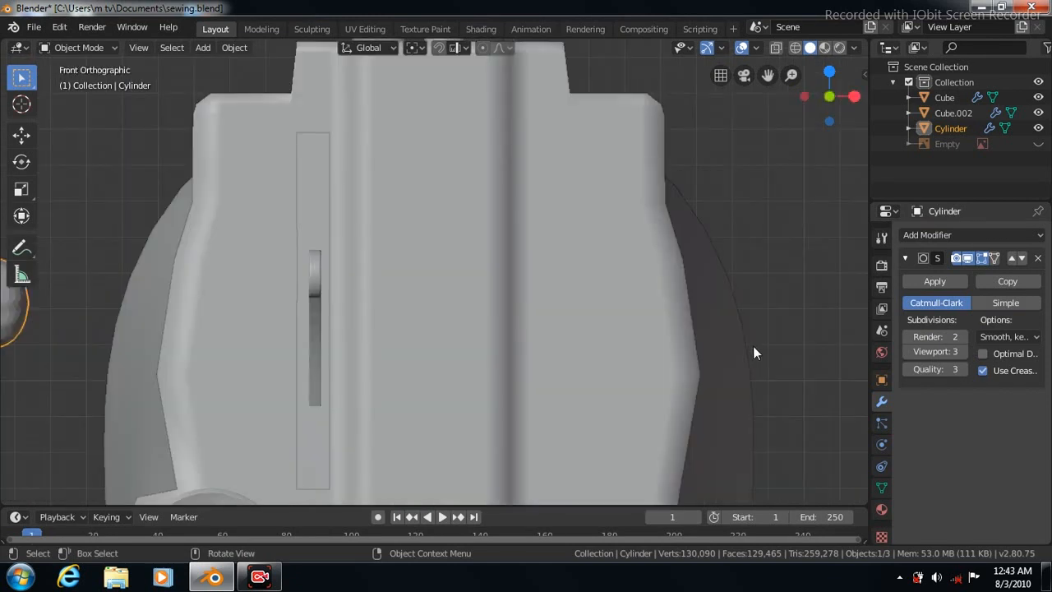
pyautogui.moveTo(767, 75)
pyautogui.mouseDown()
pyautogui.moveTo(1035, 63)
pyautogui.moveTo(767, 86)
pyautogui.mouseUp()
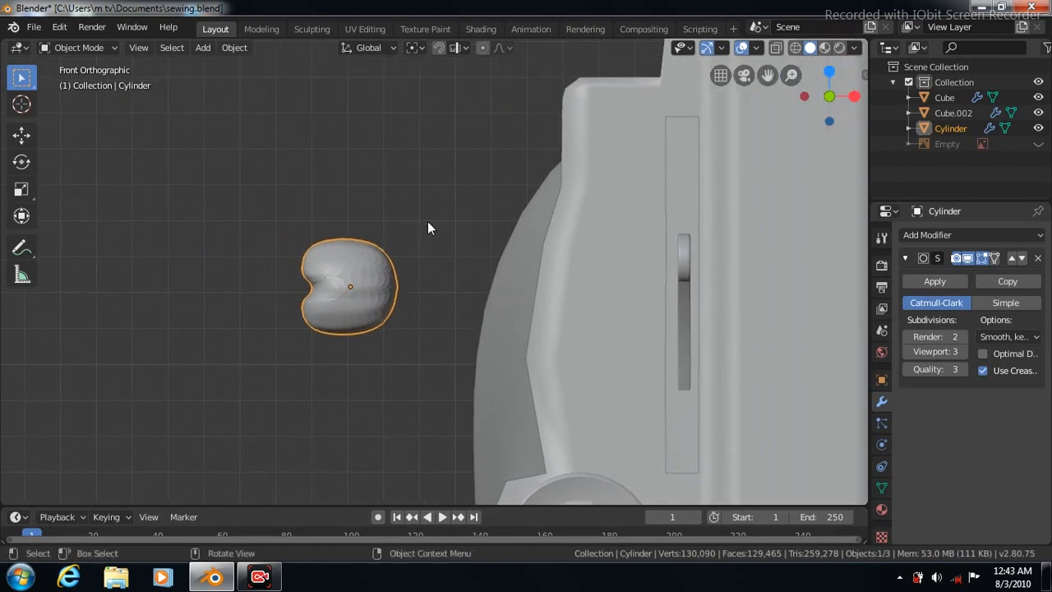
pyautogui.press('Tab')
pyautogui.click(22, 386)
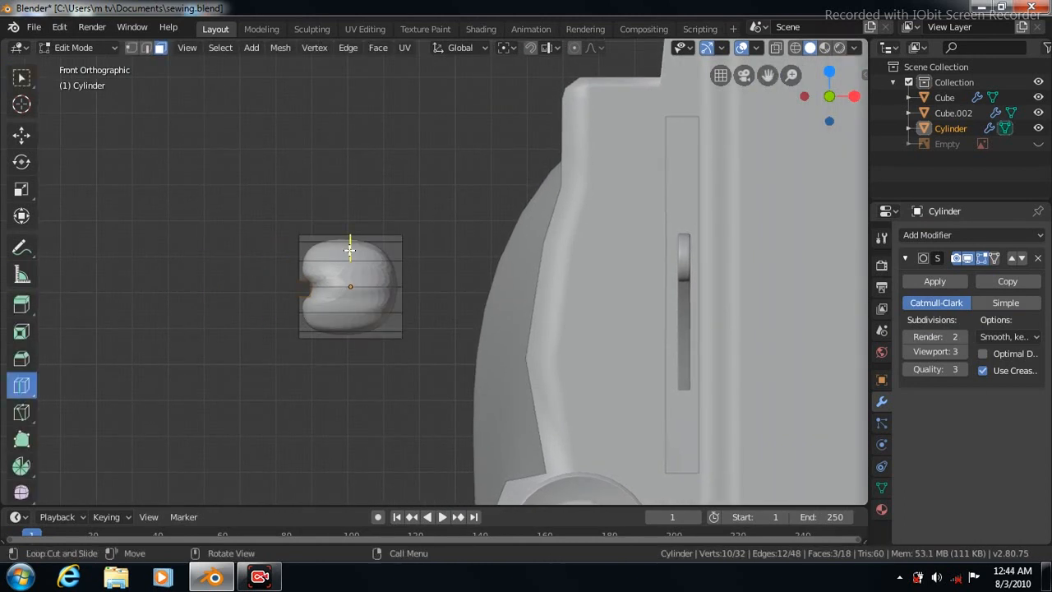
pyautogui.press('Tab')
pyautogui.press('ctrl+KP_3')
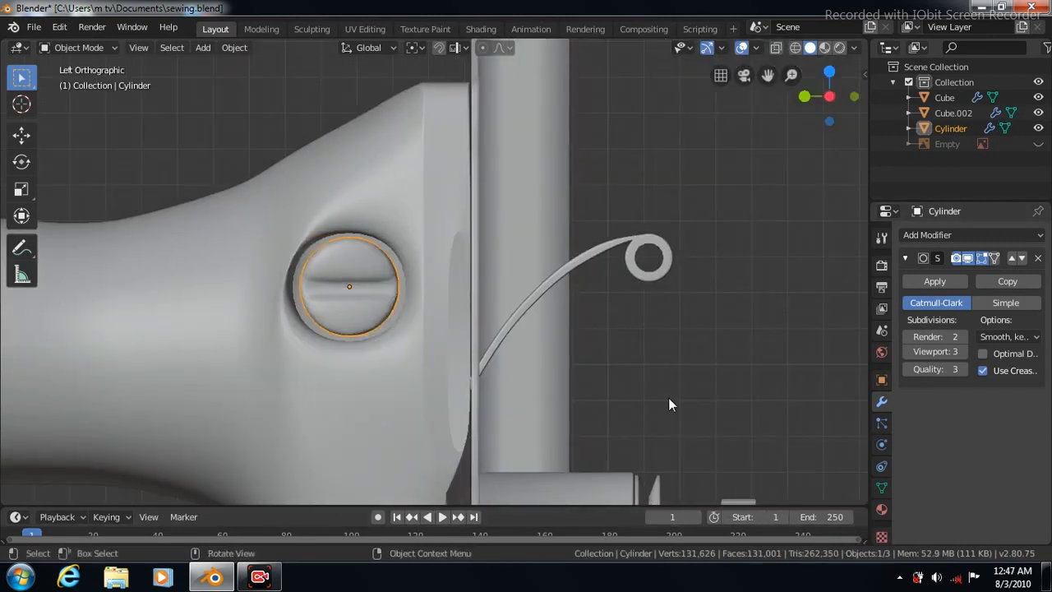
# - Cut extra edges with the Knife along the slot in the cylinder's outer face to sharpen its edges
pyautogui.press('Tab')
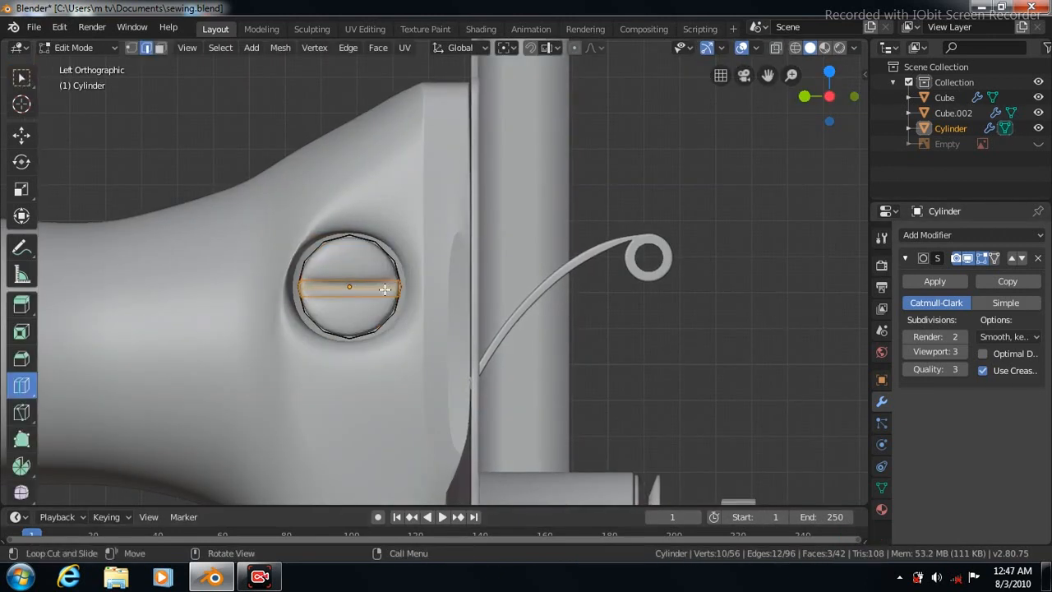
pyautogui.scroll(3, 687, 250)
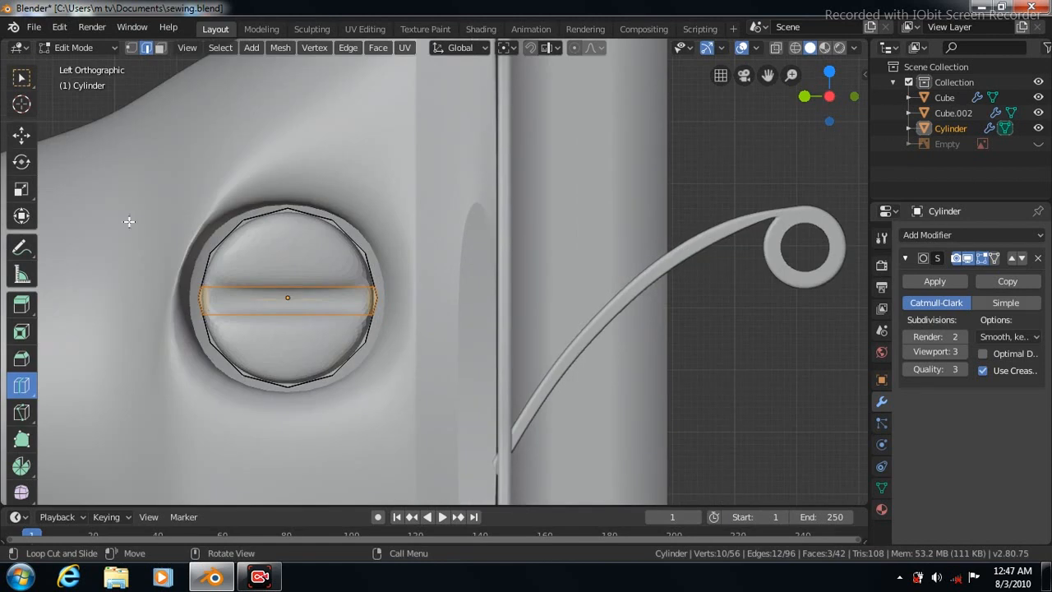
pyautogui.click(22, 412)
pyautogui.click(205, 280)
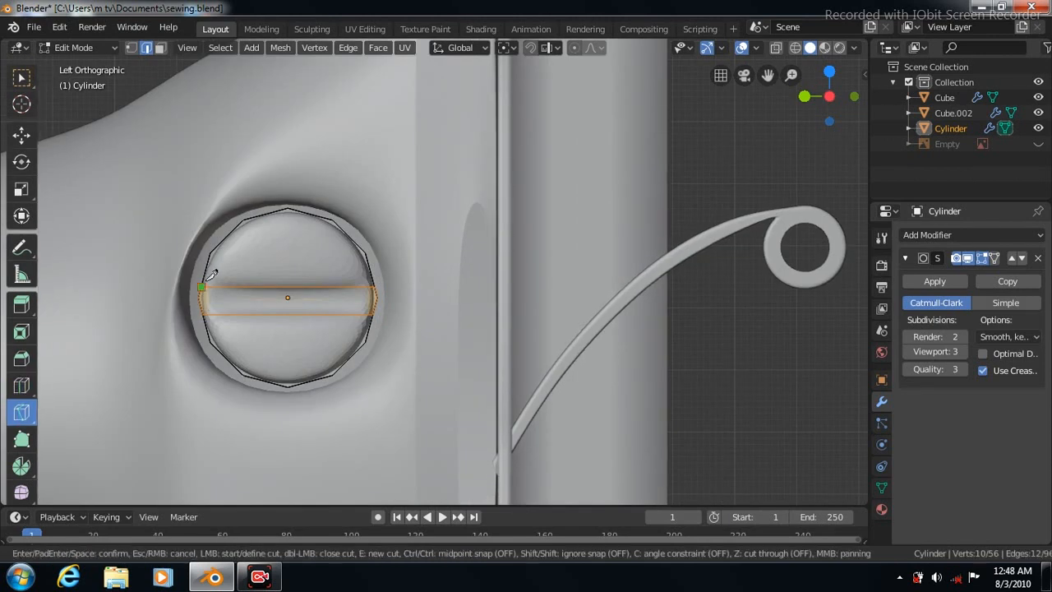
pyautogui.press('Escape')
pyautogui.click(23, 76)
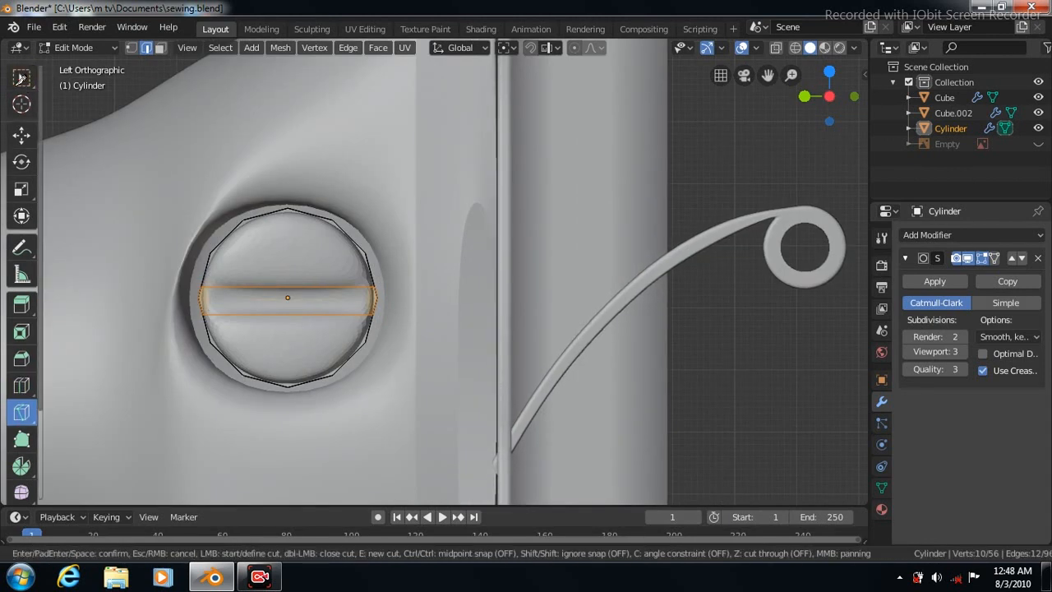
pyautogui.click(200, 167)
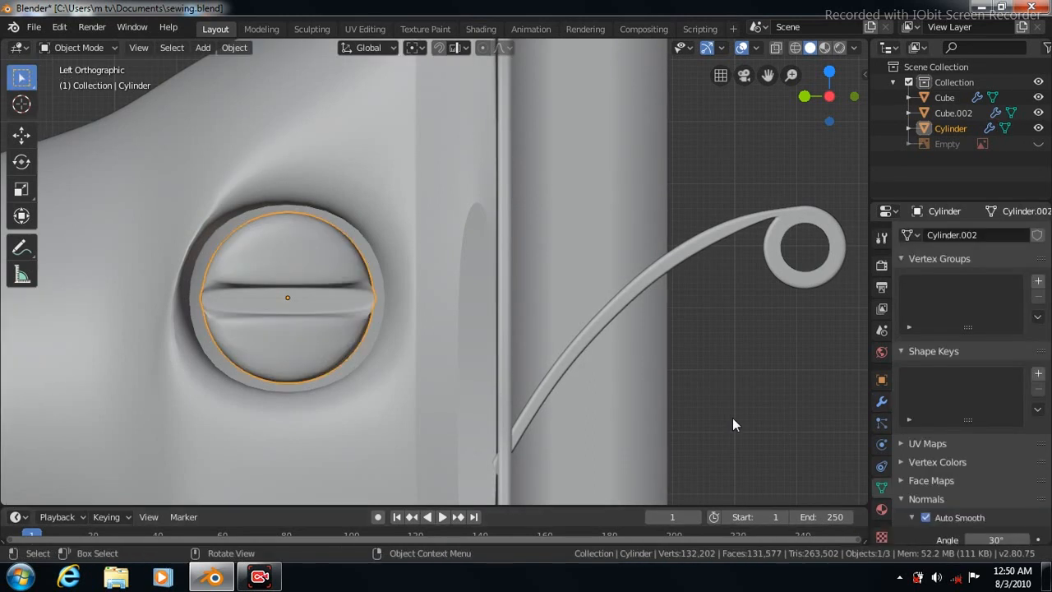
# - Move the slotted screw along X into the hole in the side of the machine head
pyautogui.scroll(-5, 733, 418)
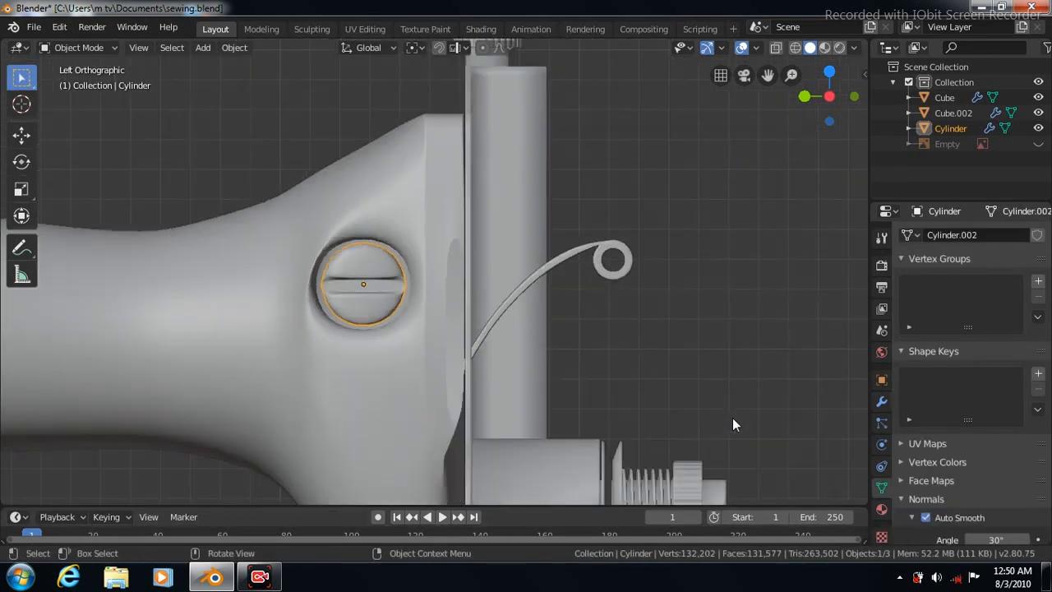
pyautogui.press('KP_7')
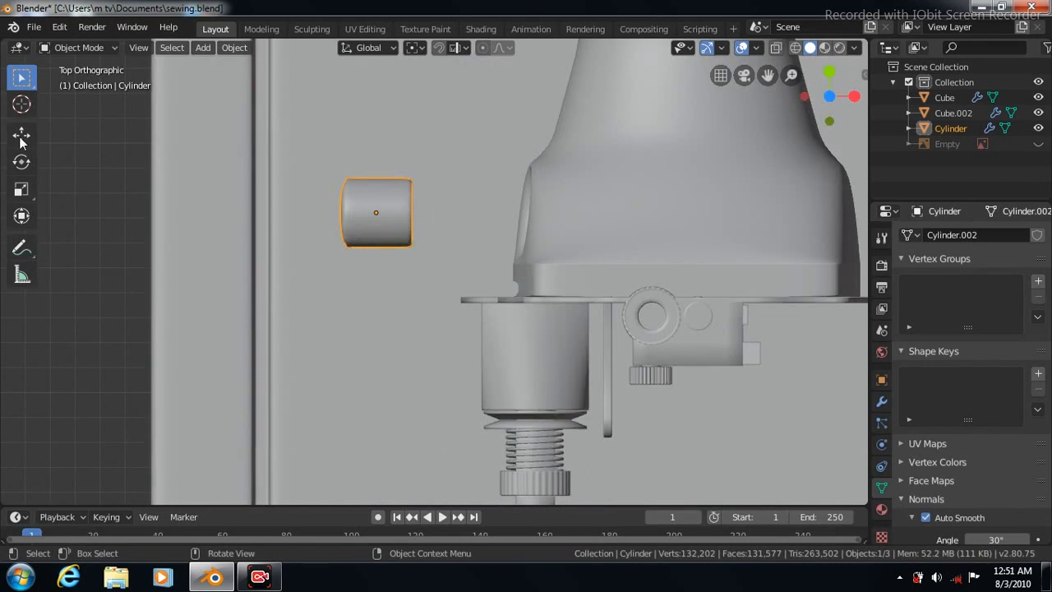
pyautogui.hotkey('shift', 'space')
pyautogui.press('g')
pyautogui.moveTo(439, 216); pyautogui.dragTo(636, 227)
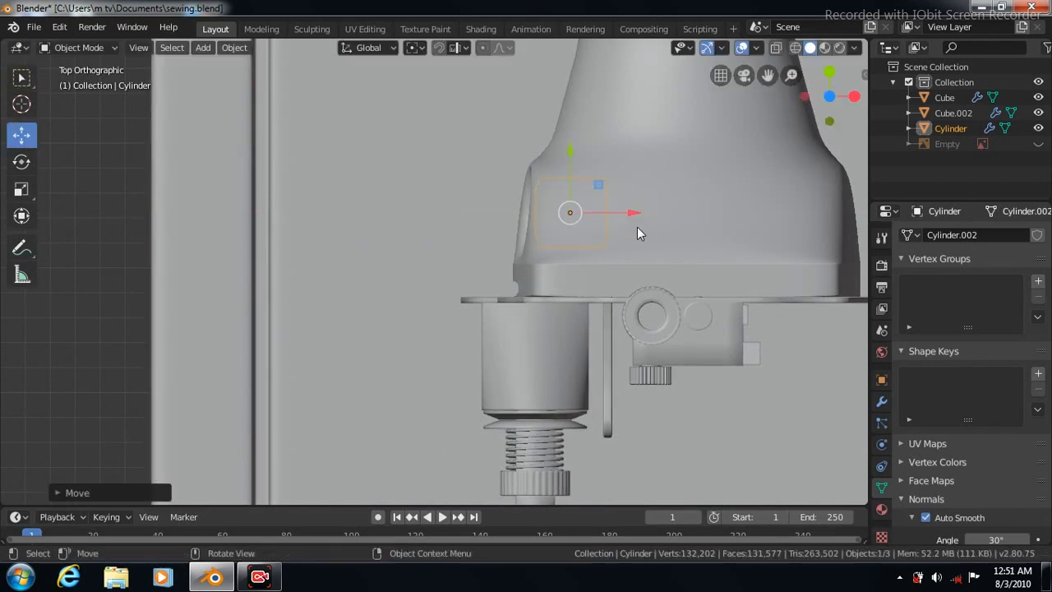
pyautogui.press('ctrl+KP_3')
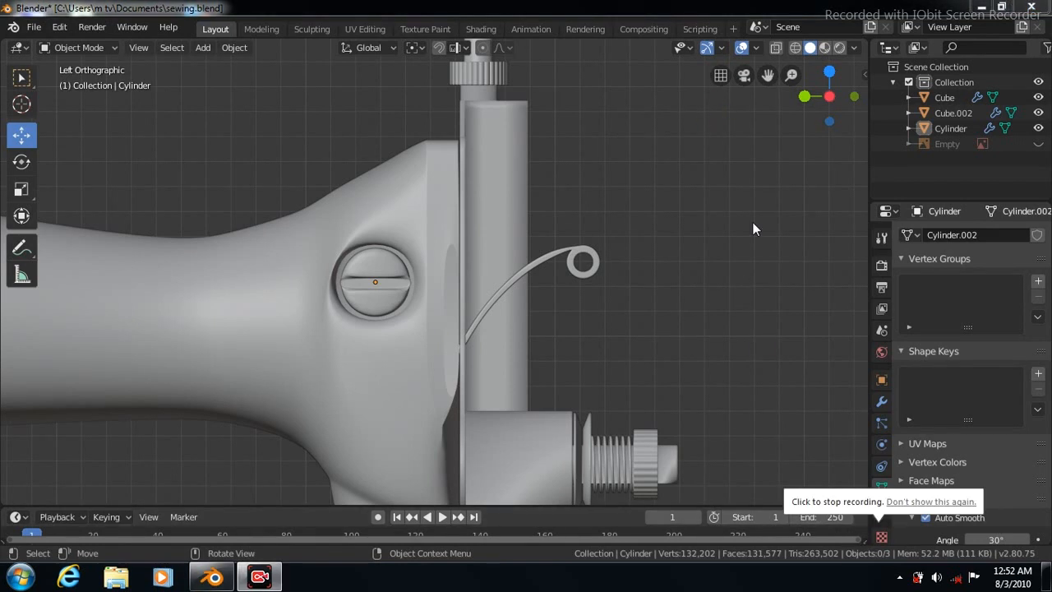
# - Add another mesh cube and move it along Y into the empty space in front of the tension knob
pyautogui.press('w')
pyautogui.scroll(-3, 687, 211)
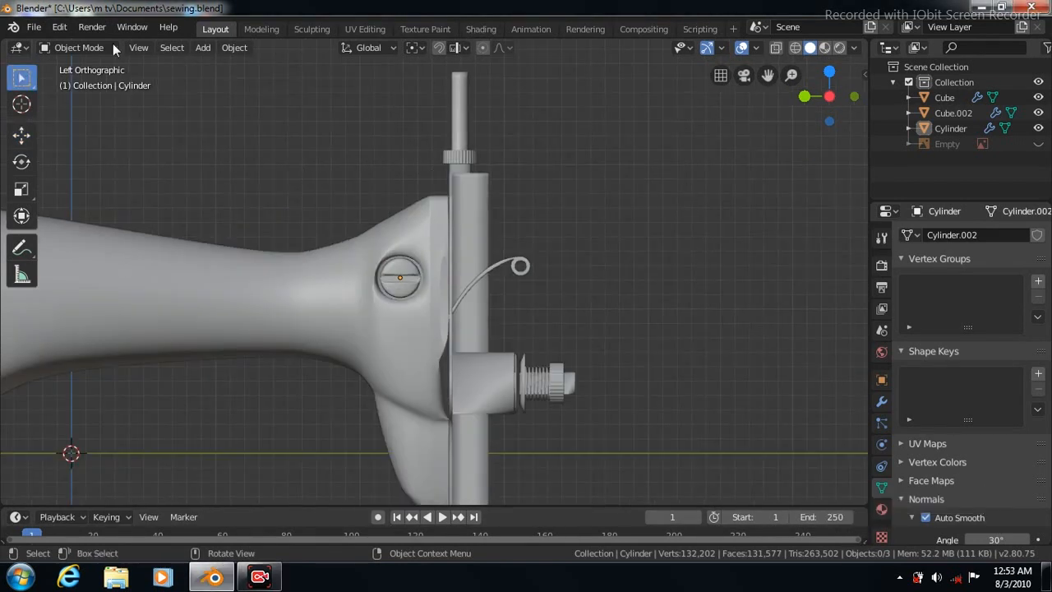
pyautogui.click(203, 46)
pyautogui.moveTo(220, 64)
pyautogui.click(339, 79)
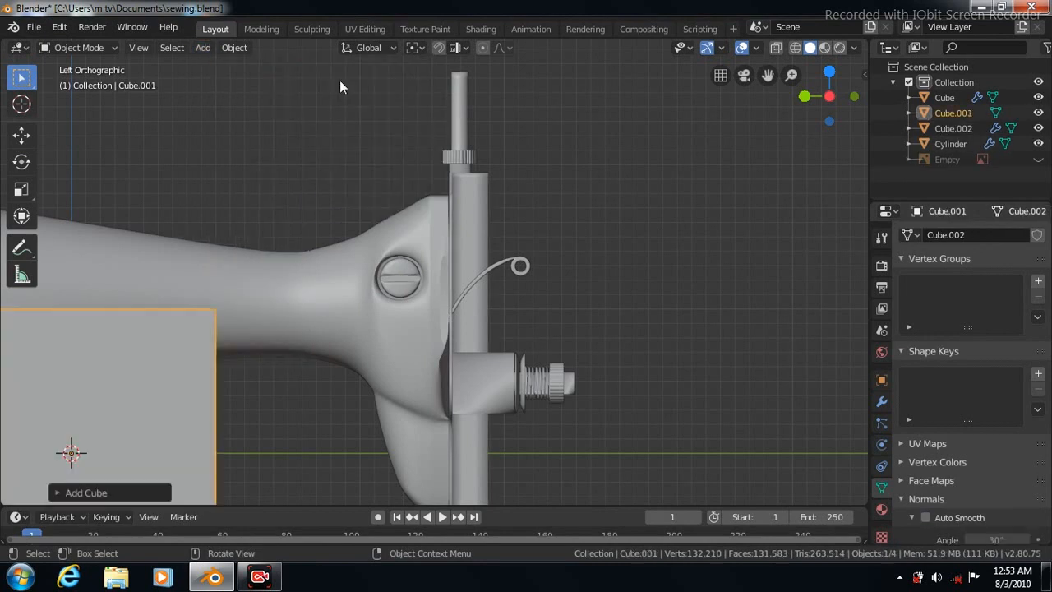
pyautogui.click(21, 136)
pyautogui.moveTo(25, 452); pyautogui.dragTo(653, 359)
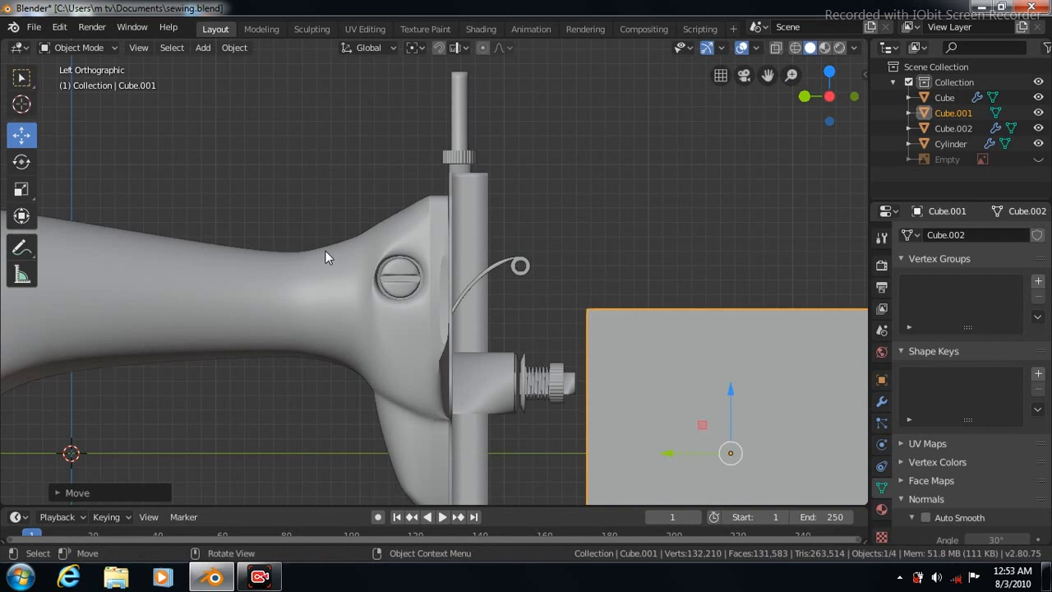
# - Scale the new cube down to a small block and flatten it along Z
pyautogui.click(22, 190)
pyautogui.press('s')
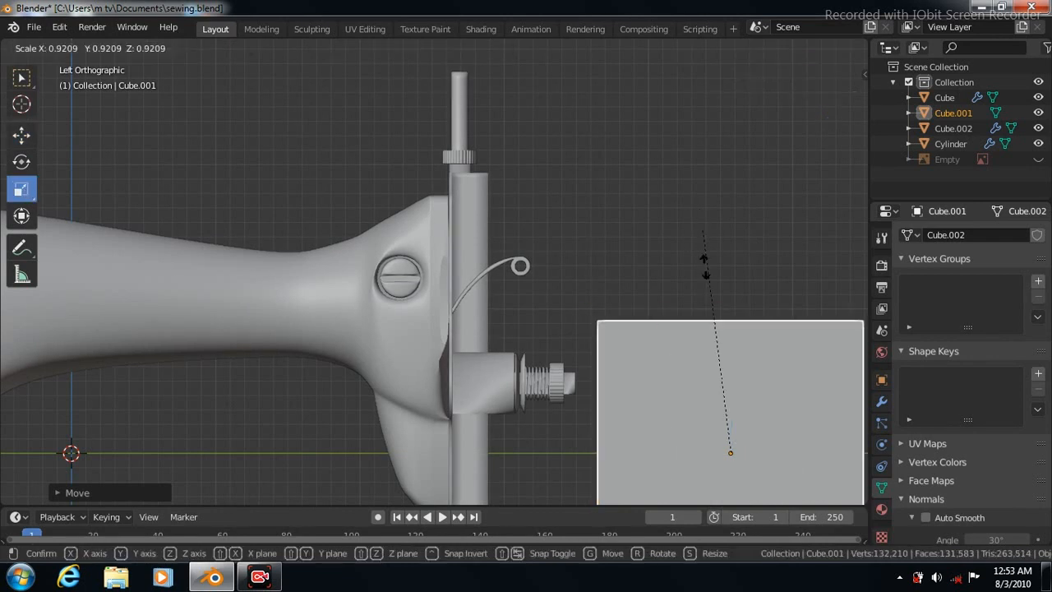
pyautogui.click(714, 401)
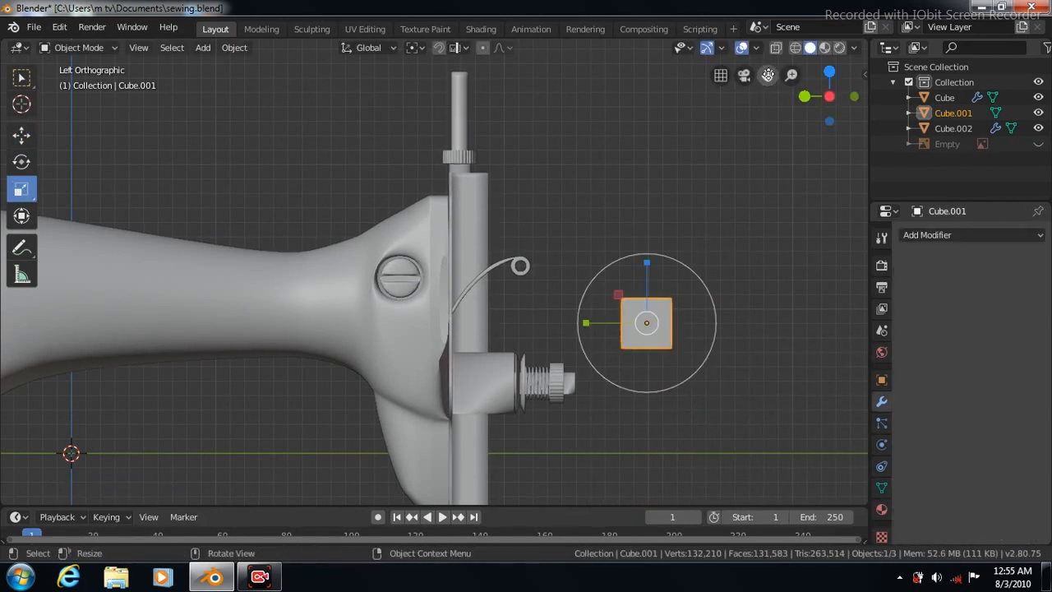
pyautogui.moveTo(768, 75); pyautogui.dragTo(582, 43)
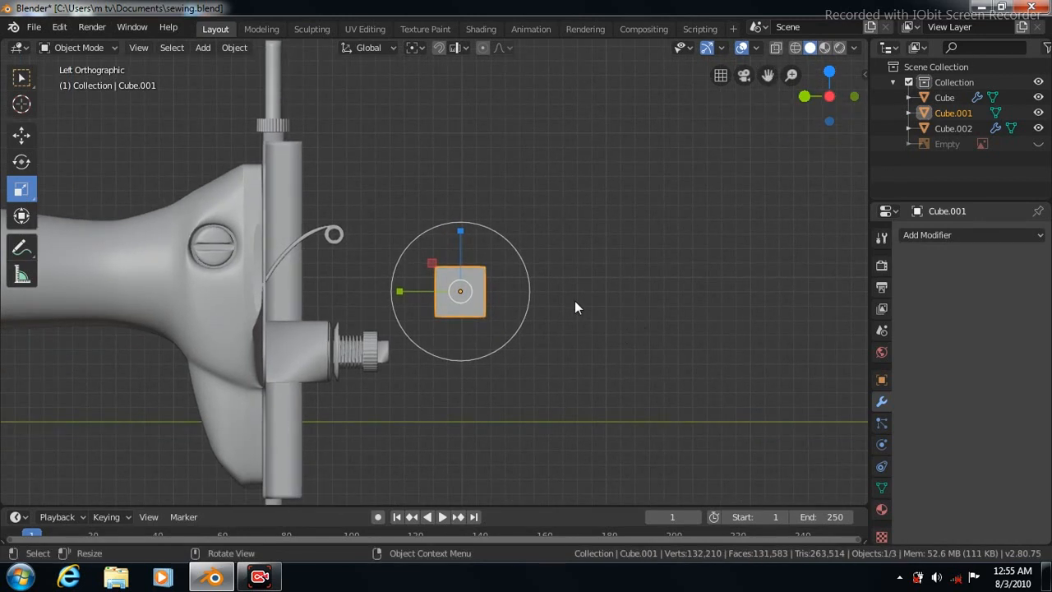
pyautogui.scroll(3, 574, 300)
pyautogui.moveTo(479, 246); pyautogui.dragTo(481, 290)
# - Move the flattened block along X clear of the machine head and lengthen it into a long, thin bar
pyautogui.press('KP_1')
pyautogui.click(22, 133)
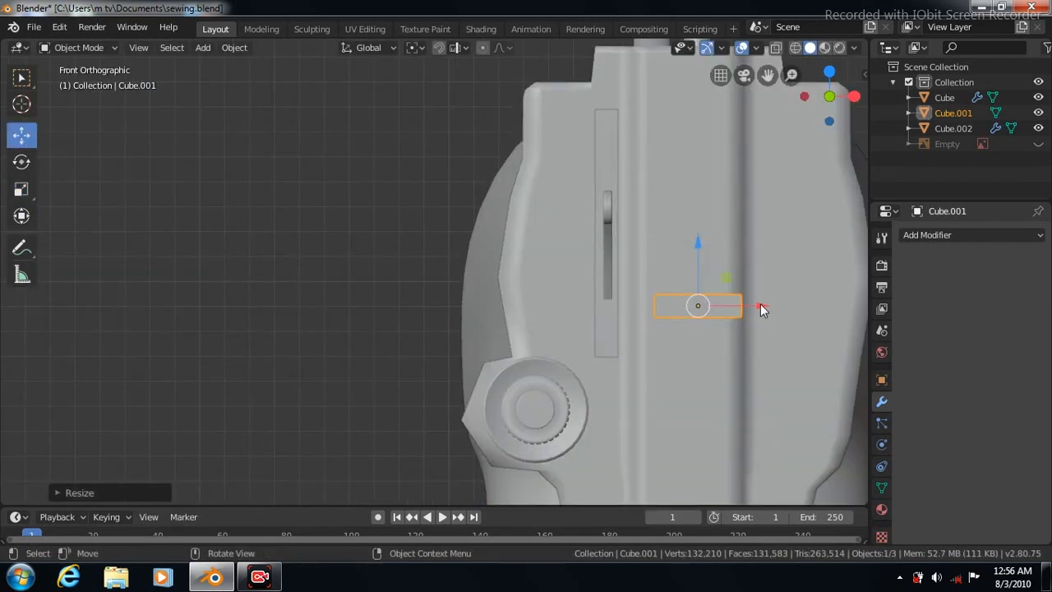
pyautogui.moveTo(760, 308); pyautogui.dragTo(484, 318)
pyautogui.click(22, 190)
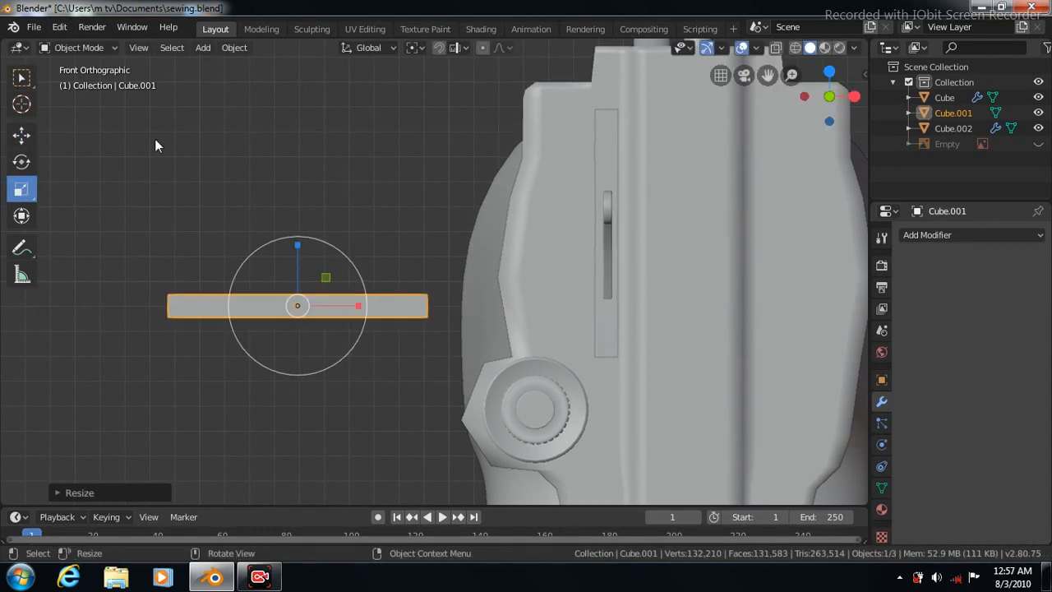
pyautogui.hotkey('ctrl', 'z')
# - Divide the bar along its length with 6 evenly spaced loop cuts
pyautogui.press('Tab')
pyautogui.click(21, 385)
pyautogui.click(297, 304)
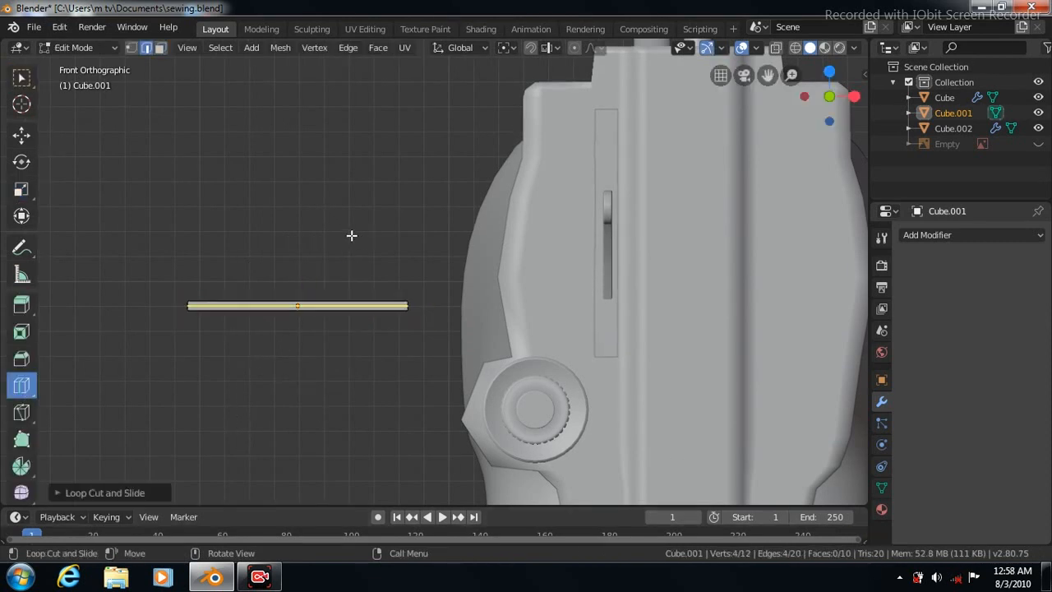
pyautogui.click(56, 492)
pyautogui.click(251, 369)
pyautogui.click(251, 369)
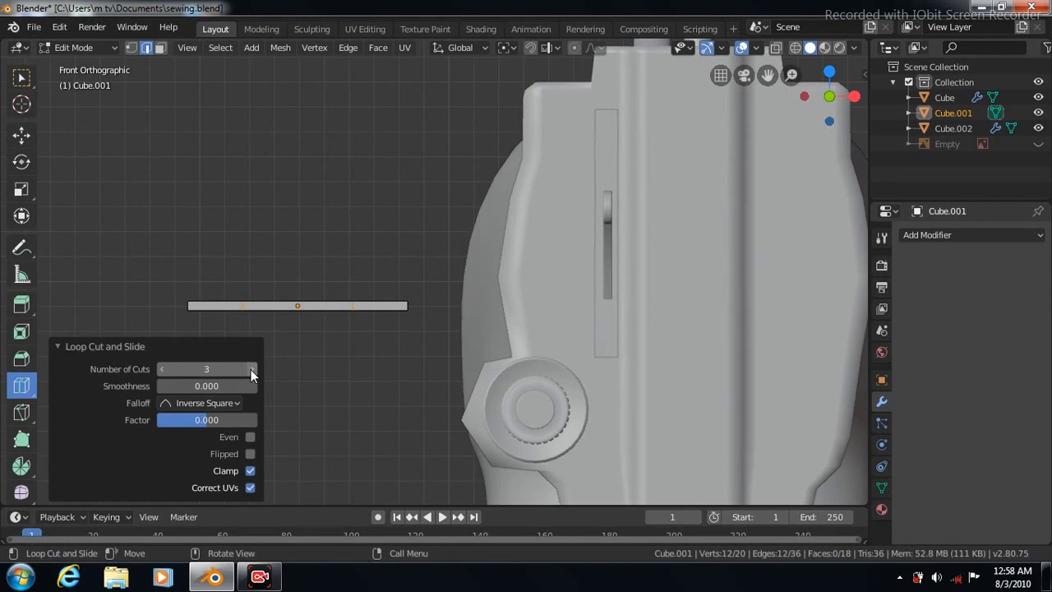
pyautogui.click(251, 369)
pyautogui.click(54, 346)
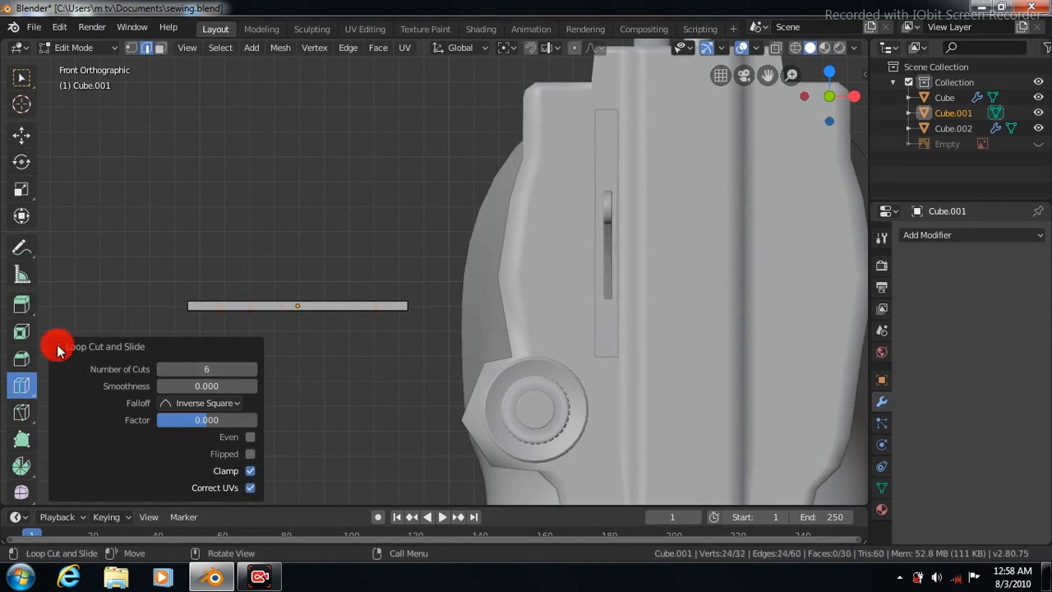
# - Add a lengthwise loop cut down the middle of the bar's wide face
pyautogui.scroll(1, 324, 262)
pyautogui.scroll(2, 325, 261)
pyautogui.moveTo(767, 76); pyautogui.dragTo(975, 4)
pyautogui.press('KP_7')
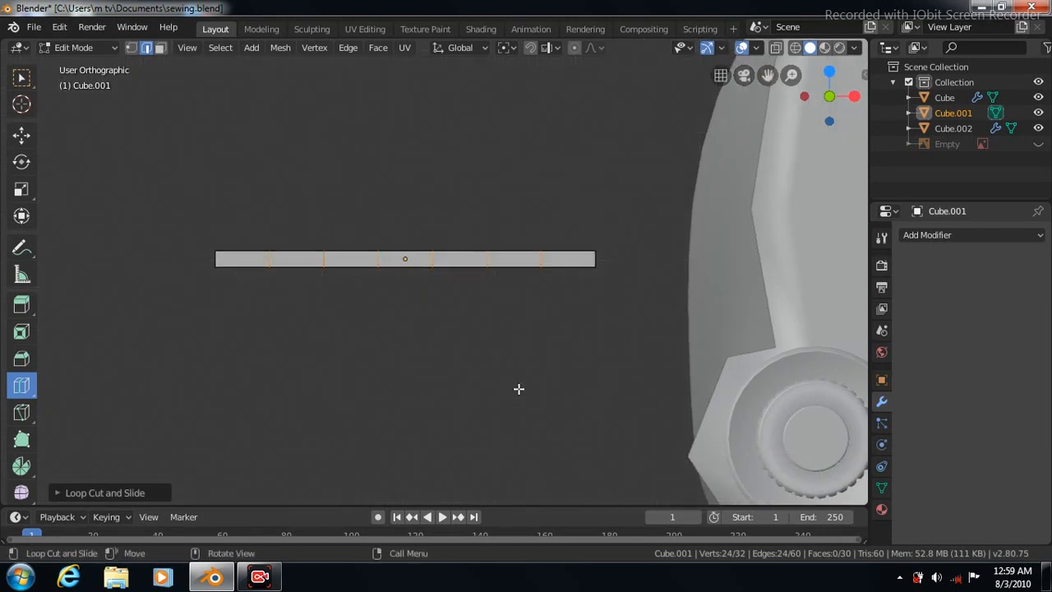
pyautogui.click(581, 346)
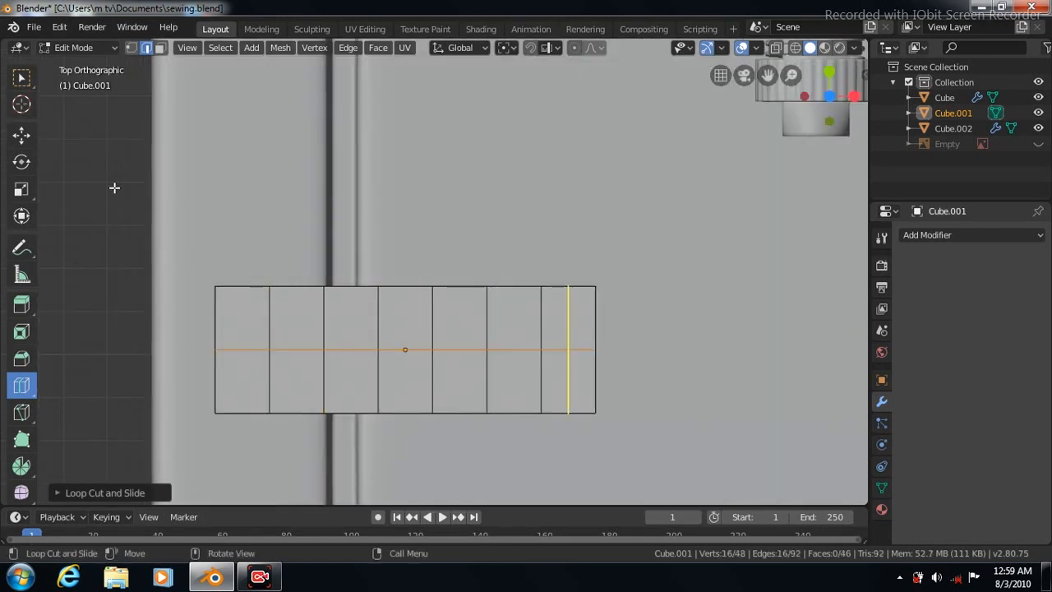
# - Pull the middle vertices of the bar's outer end outward along X to form a pointed tip, using X-ray selection
pyautogui.click(130, 48)
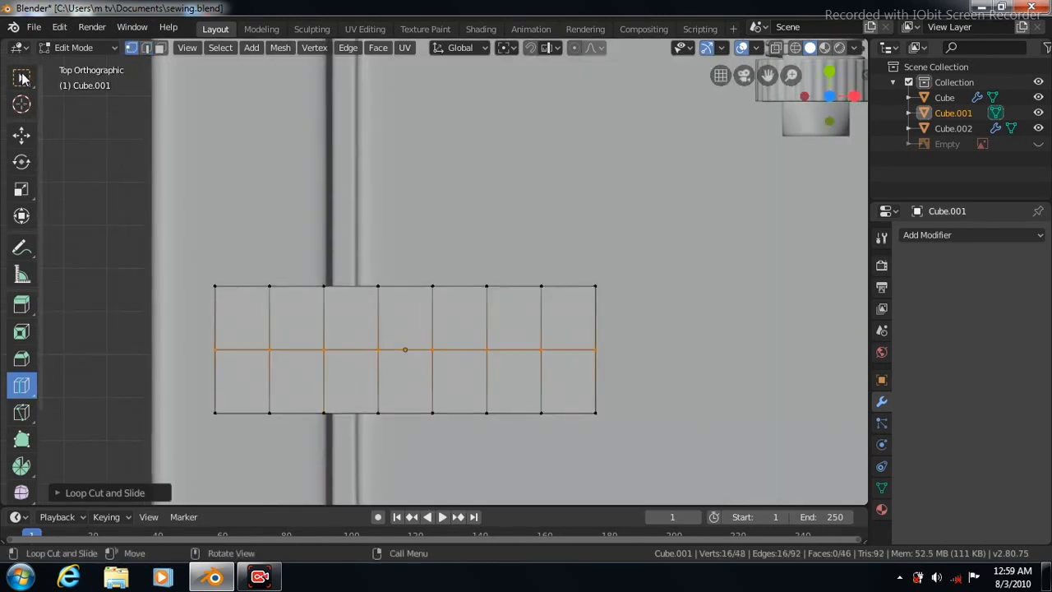
pyautogui.click(776, 48)
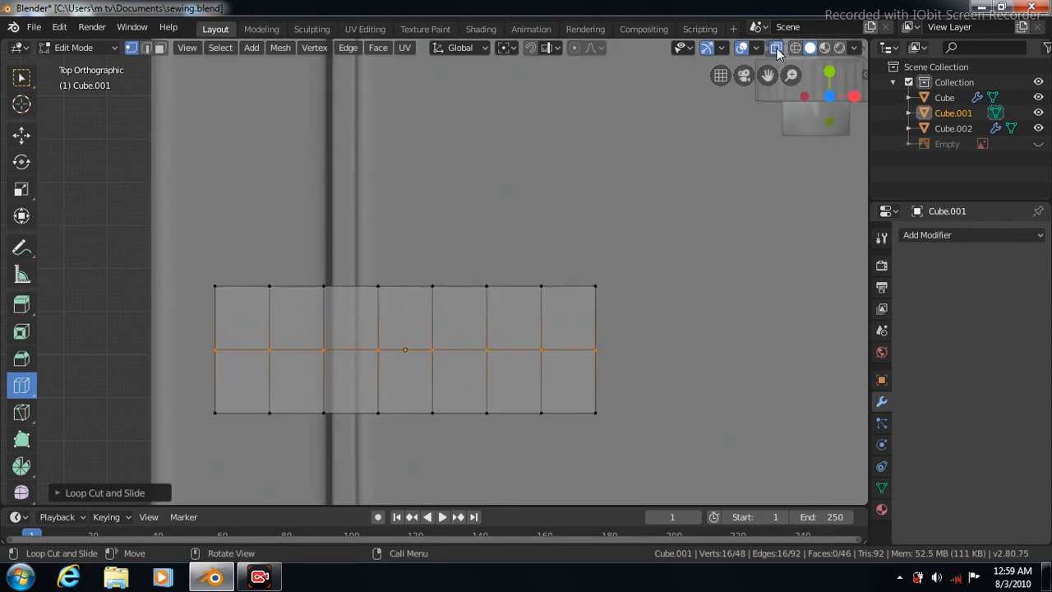
pyautogui.click(21, 79)
pyautogui.moveTo(200, 336); pyautogui.dragTo(222, 368)
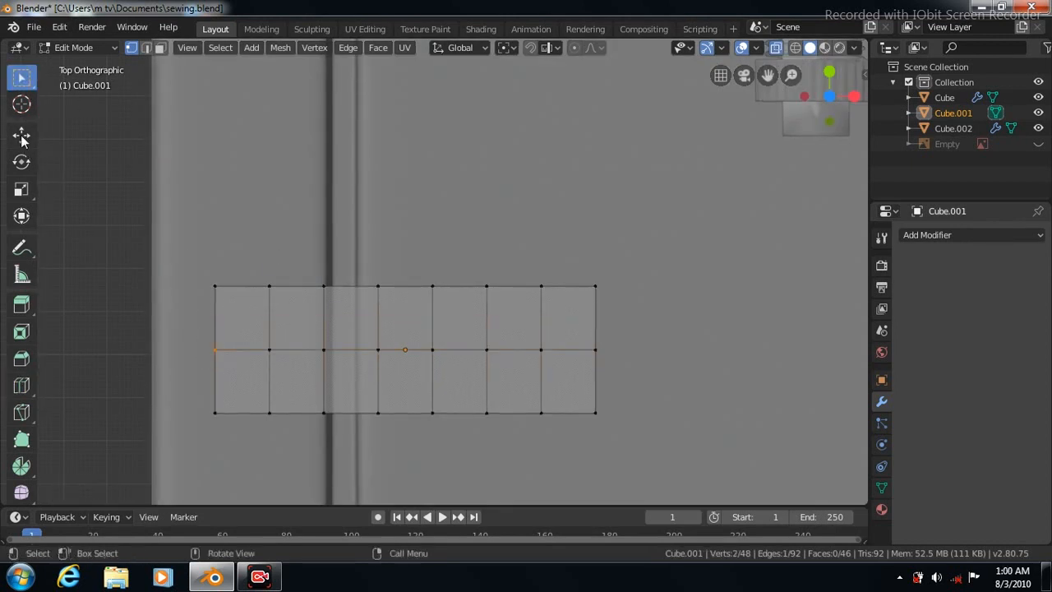
pyautogui.click(22, 135)
pyautogui.moveTo(275, 348); pyautogui.dragTo(192, 349)
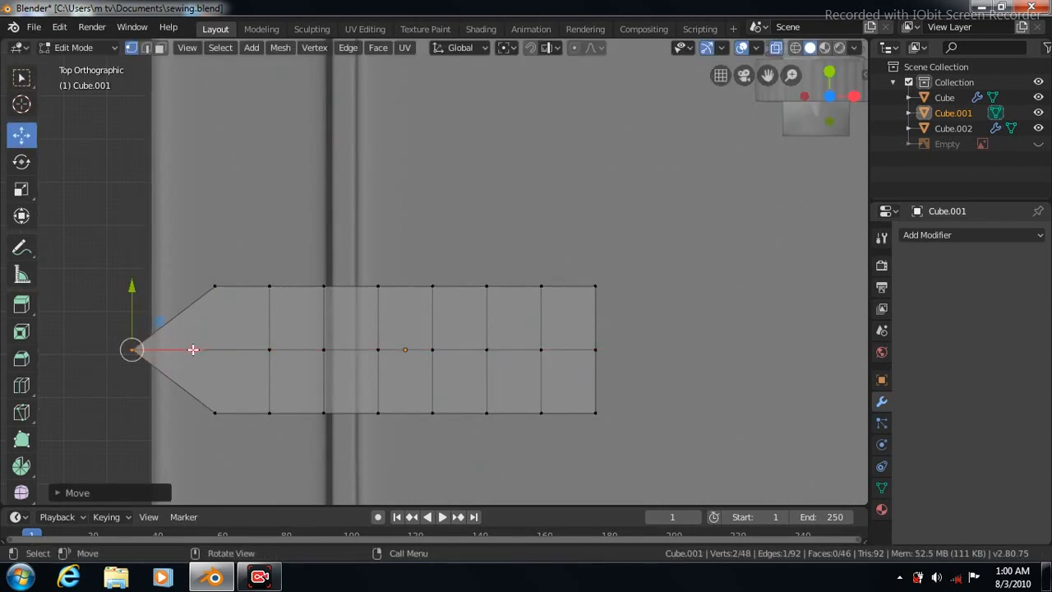
# - Add a lengthwise loop cut in each half of the bar and scale the tip's vertices to round and thin the point
pyautogui.click(22, 385)
pyautogui.click(434, 318)
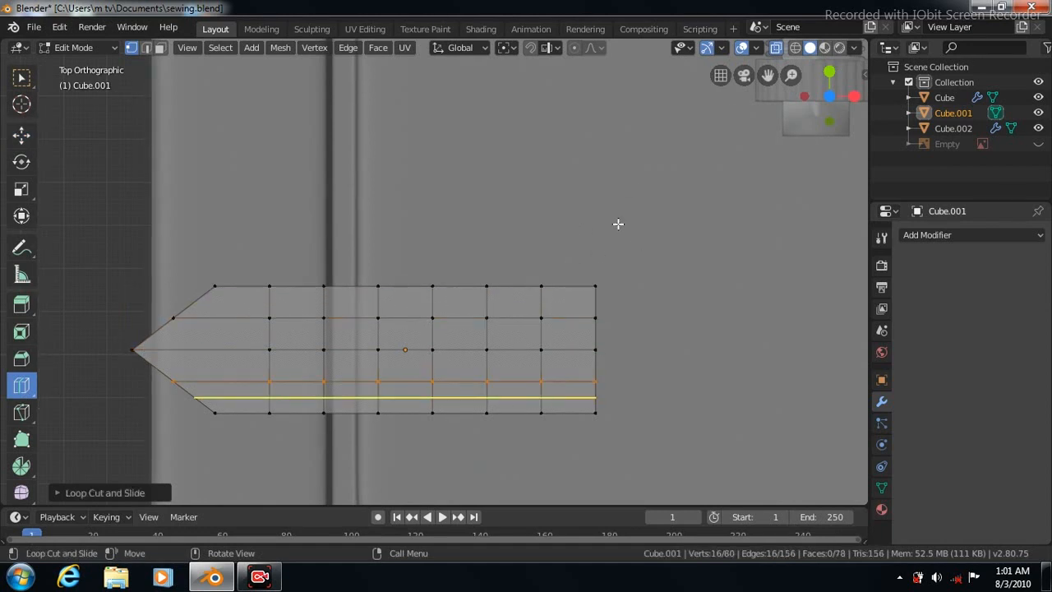
pyautogui.click(22, 78)
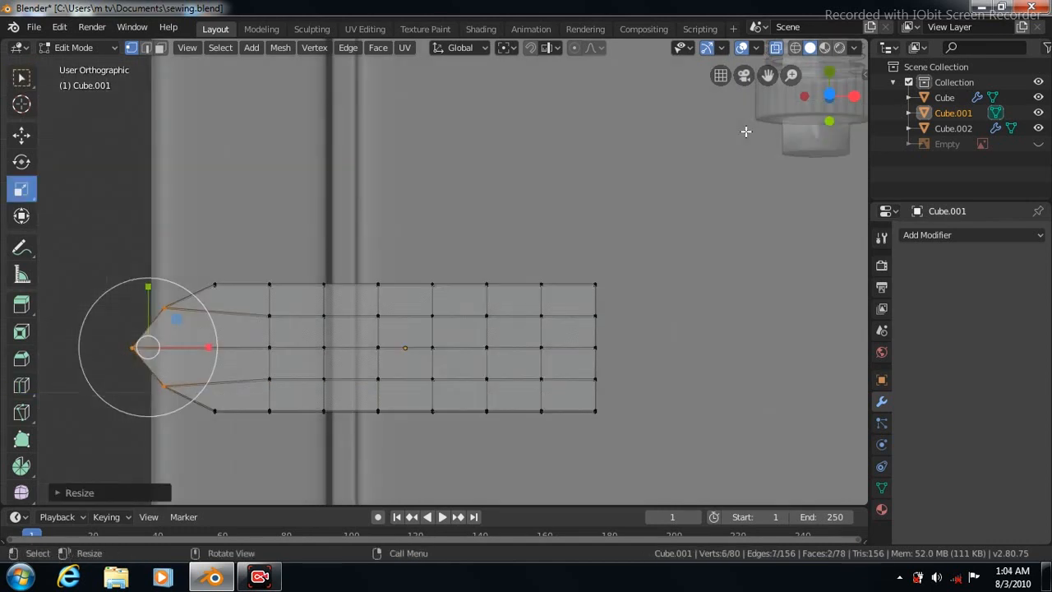
# - Lower the vertices at the pointed end along Z so the bar bends into a curved lever
pyautogui.press('KP_1')
pyautogui.click(289, 121)
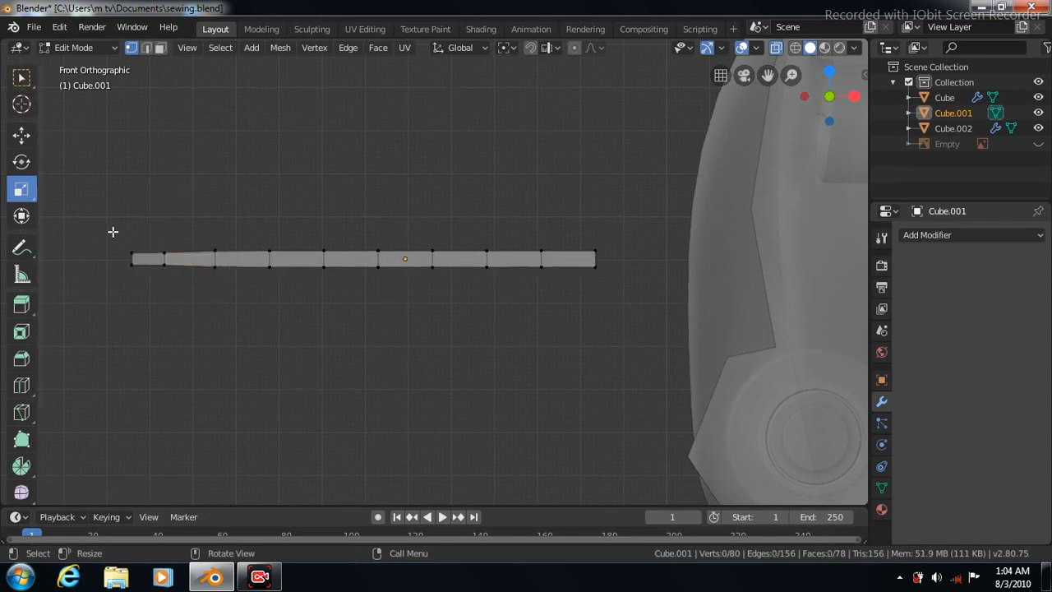
pyautogui.click(23, 73)
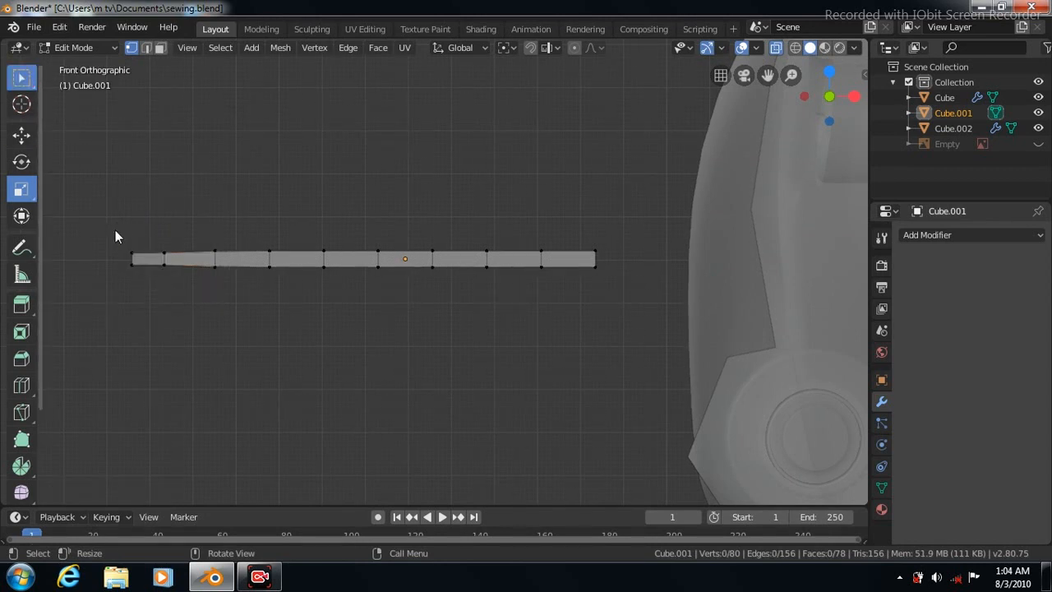
pyautogui.press('b')
pyautogui.moveTo(117, 228); pyautogui.dragTo(155, 296)
pyautogui.click(20, 136)
pyautogui.moveTo(133, 195); pyautogui.dragTo(131, 238)
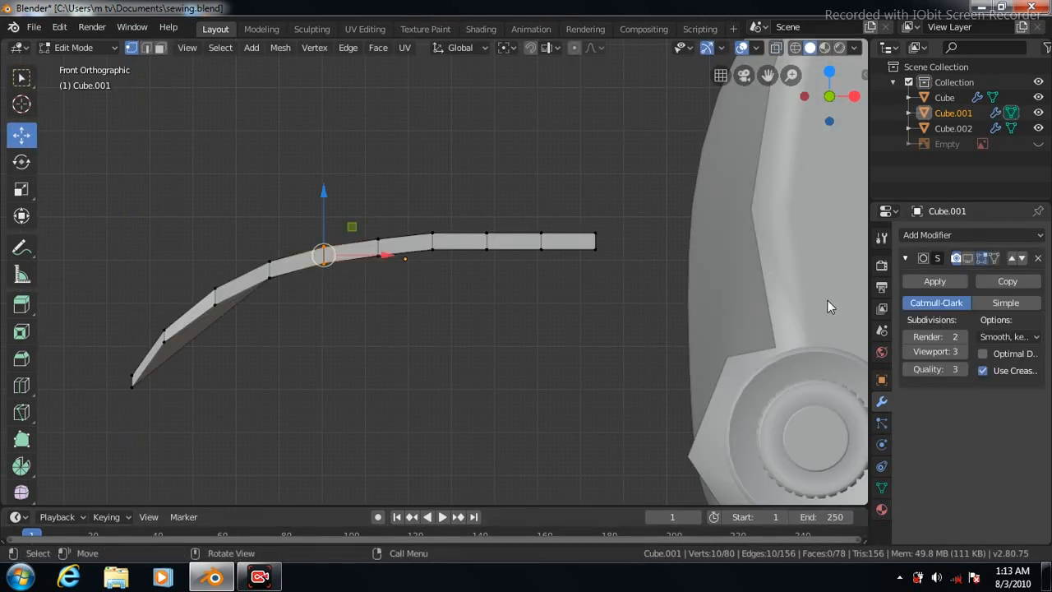
# - Show the lever's subdivision in the viewport and add 2 lengthwise loop cuts through its thickness
pyautogui.click(968, 258)
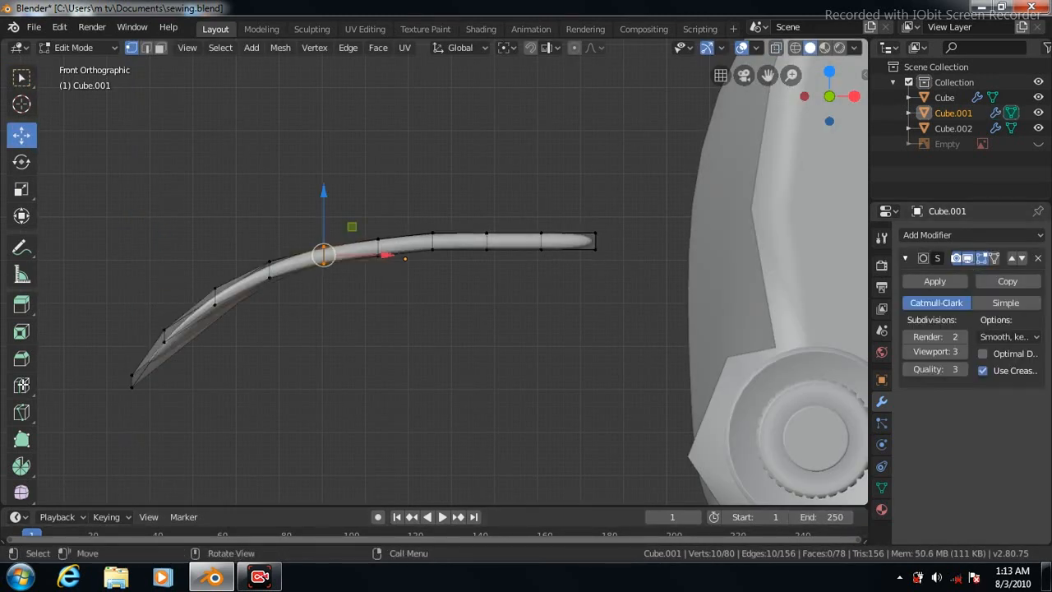
pyautogui.click(21, 385)
pyautogui.click(432, 241)
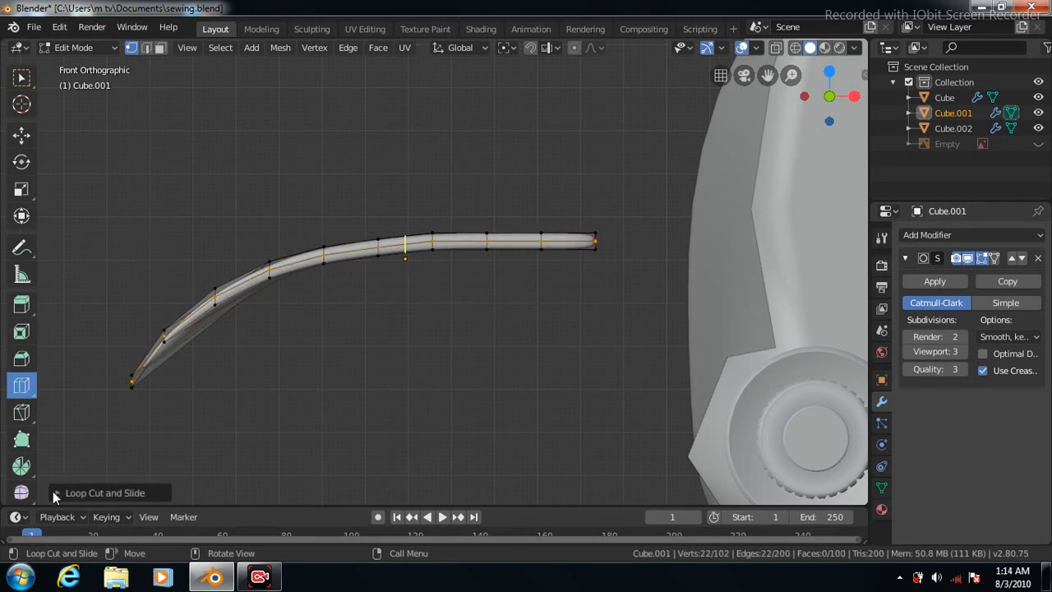
pyautogui.click(54, 493)
pyautogui.click(251, 369)
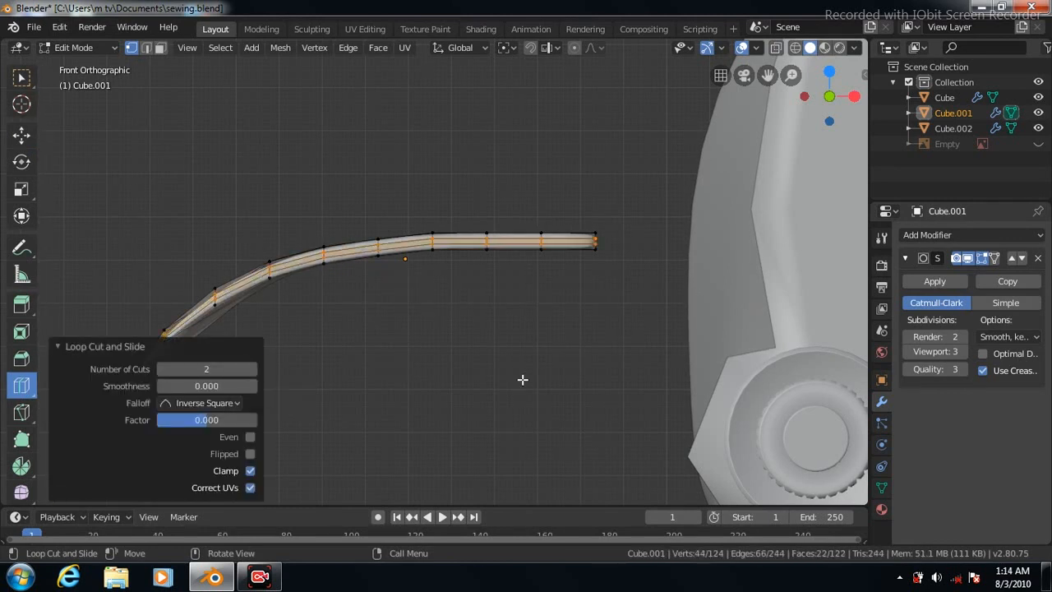
# - Add a supporting loop cut close to each long edge of the lever's wide face and finish editing the mesh
pyautogui.press('ctrl+KP_1')
pyautogui.press('KP_7')
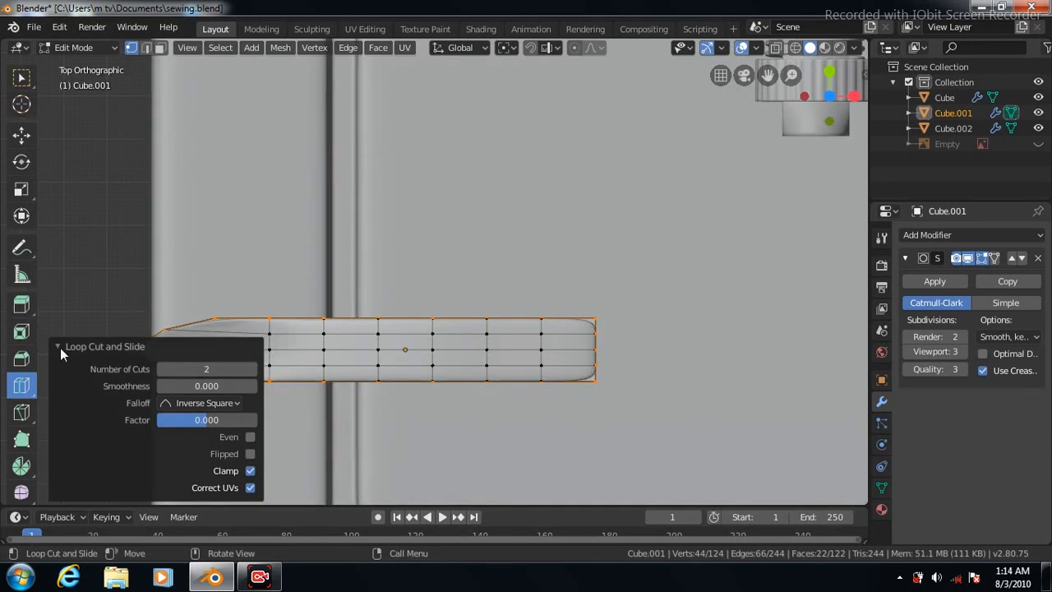
pyautogui.click(60, 347)
pyautogui.click(541, 326)
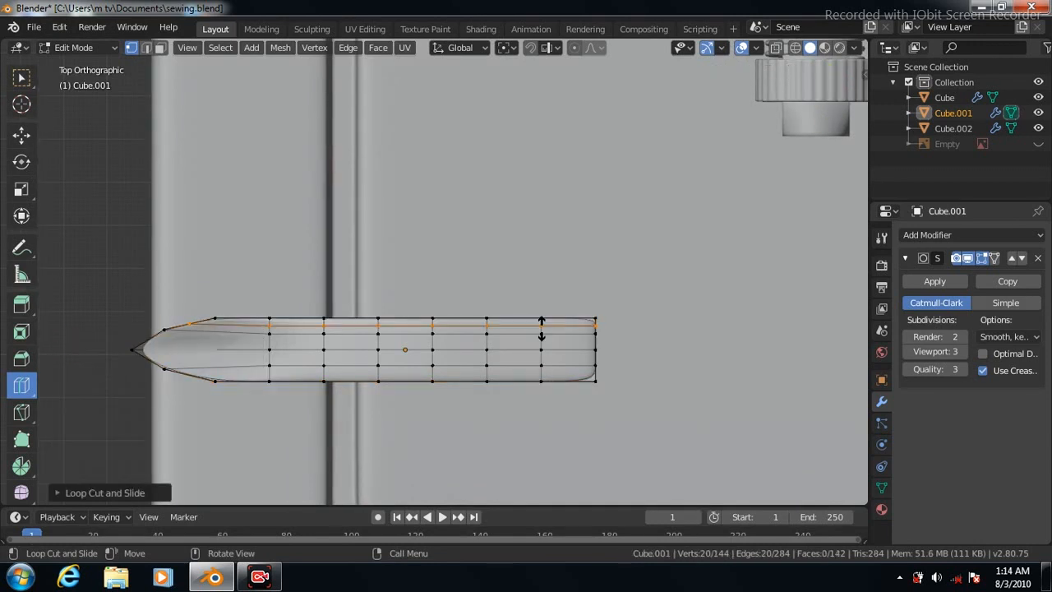
pyautogui.moveTo(540, 370); pyautogui.dragTo(535, 377)
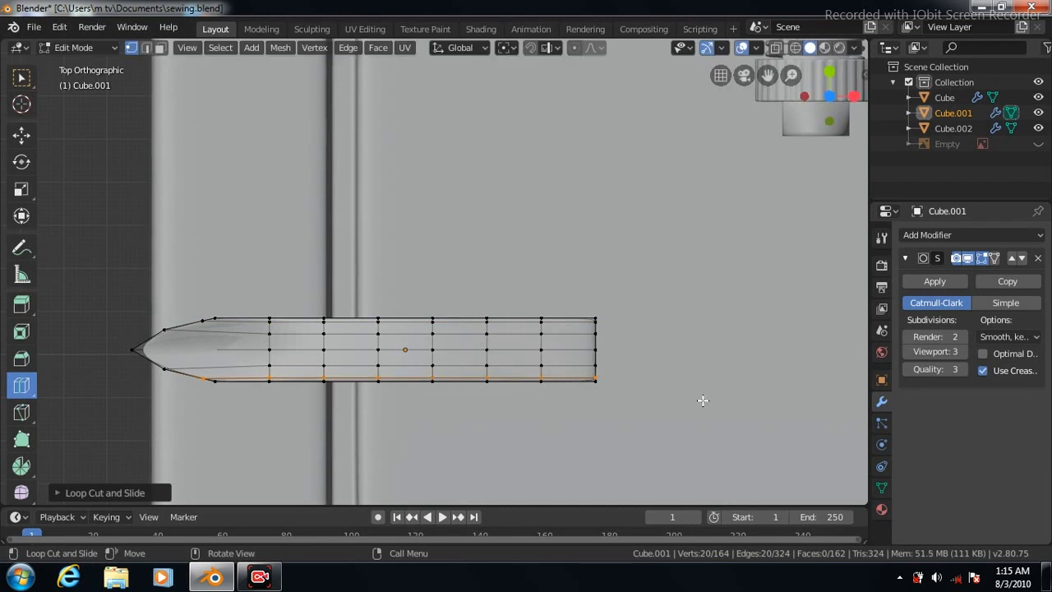
pyautogui.press('Tab')
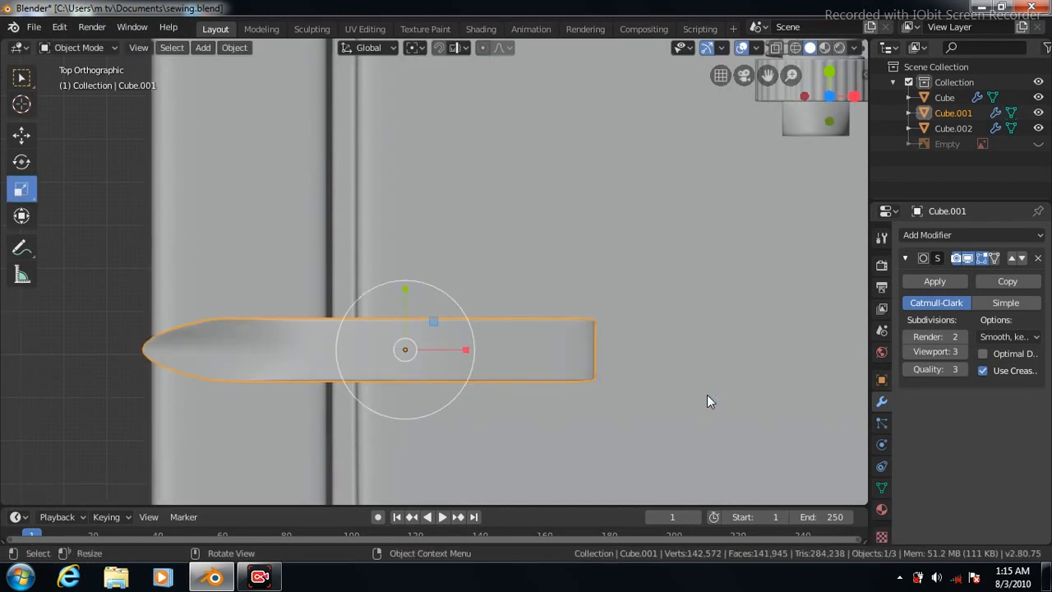
# - Set the lever's origin to its center of mass (surface) and rotate it so its square end slopes down toward the head
pyautogui.press('KP_1')
pyautogui.click(230, 46)
pyautogui.moveTo(293, 82)
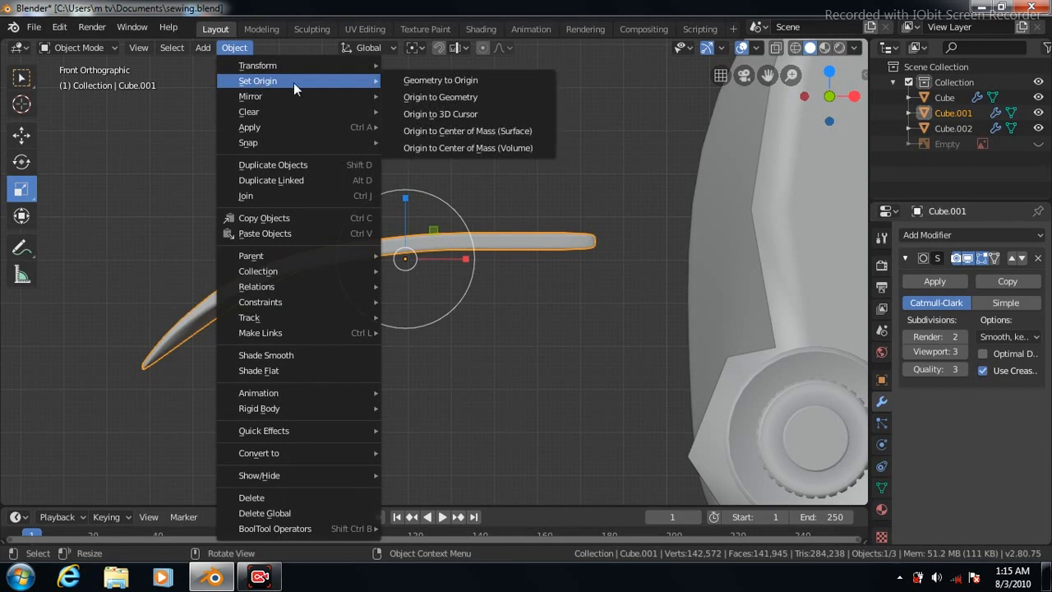
pyautogui.click(445, 132)
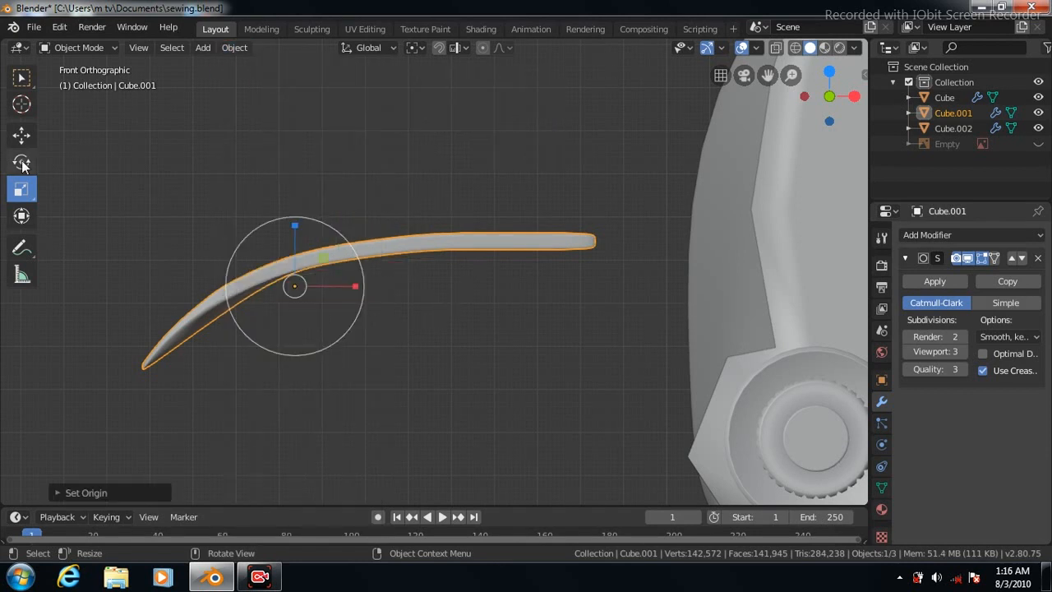
pyautogui.click(22, 163)
pyautogui.moveTo(351, 265); pyautogui.dragTo(356, 298)
pyautogui.scroll(-4, 492, 271)
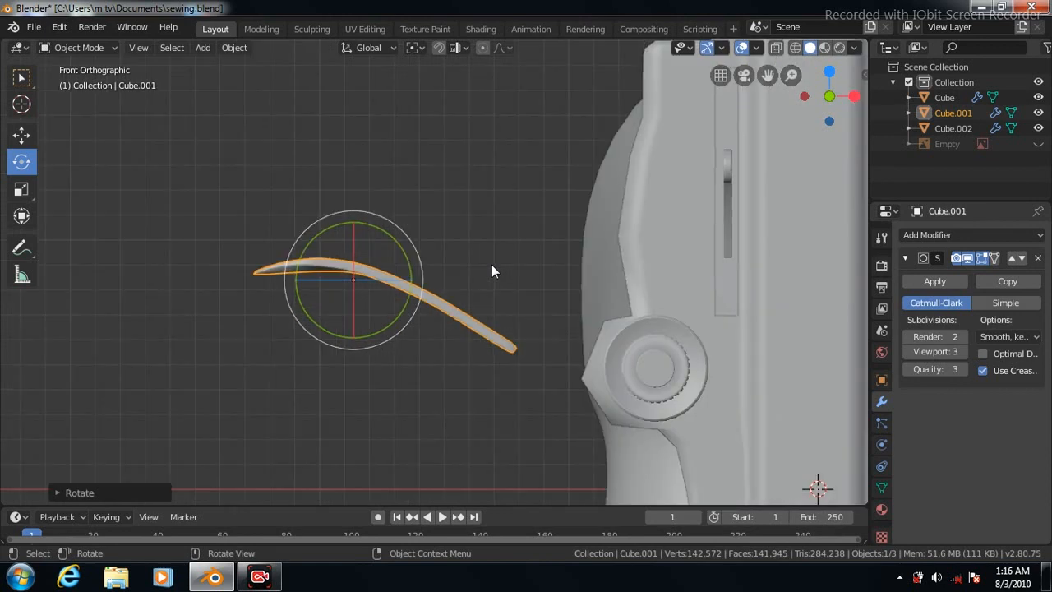
# - Move the lever along X to the machine head, adjust its rotation, and raise it along Z just above the tension knob
pyautogui.click(21, 135)
pyautogui.moveTo(428, 278); pyautogui.dragTo(579, 252)
pyautogui.click(590, 224)
pyautogui.click(21, 162)
pyautogui.click(21, 135)
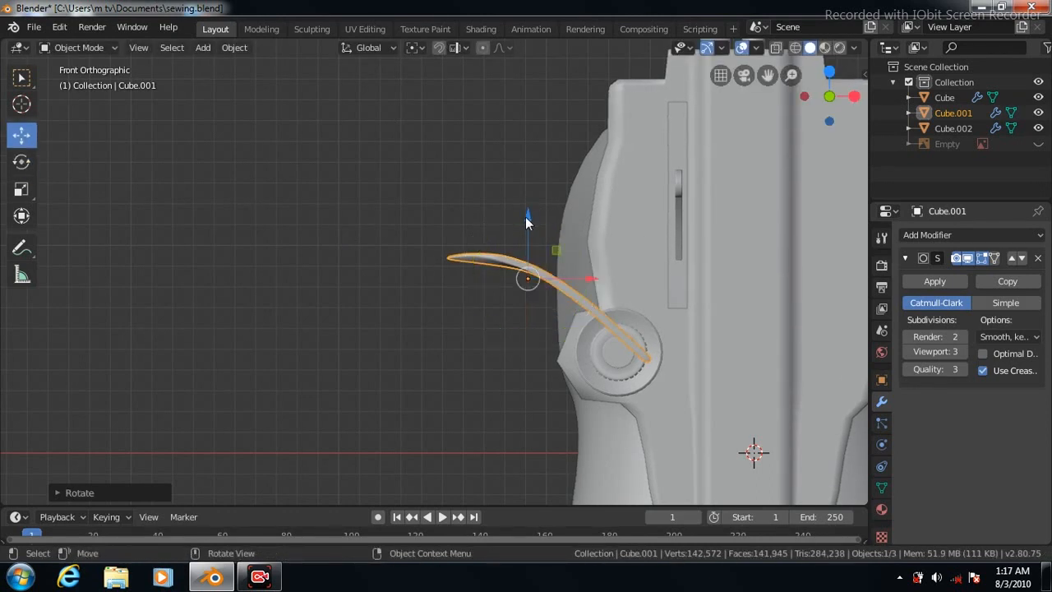
pyautogui.moveTo(526, 212); pyautogui.dragTo(523, 163)
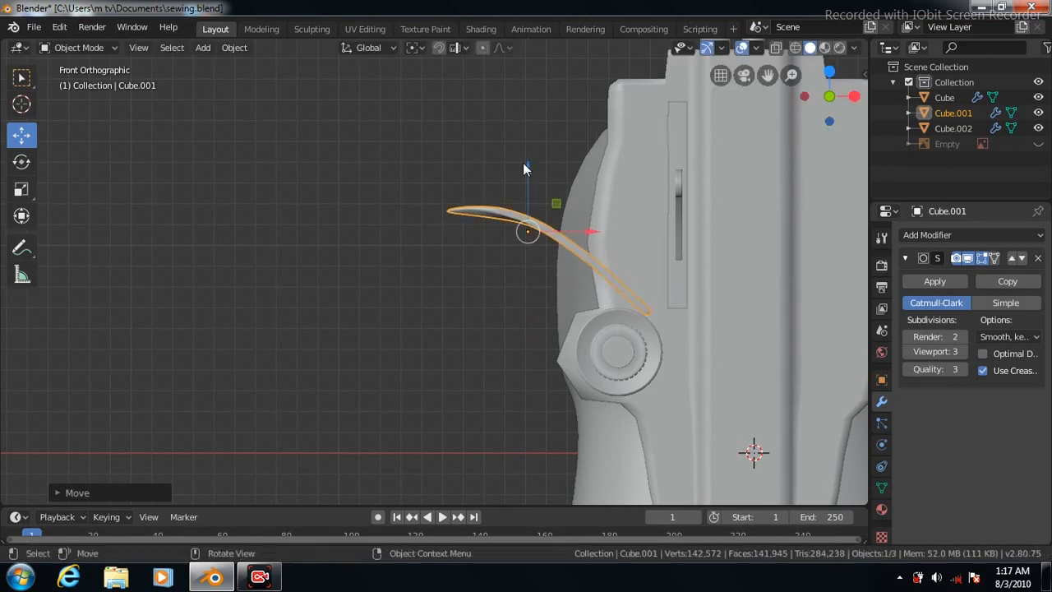
# - Move the lever along Y back to the machine head, just behind the face plate
pyautogui.press('ctrl+KP_3')
pyautogui.moveTo(403, 232); pyautogui.dragTo(90, 221)
pyautogui.moveTo(769, 75); pyautogui.dragTo(962, 49)
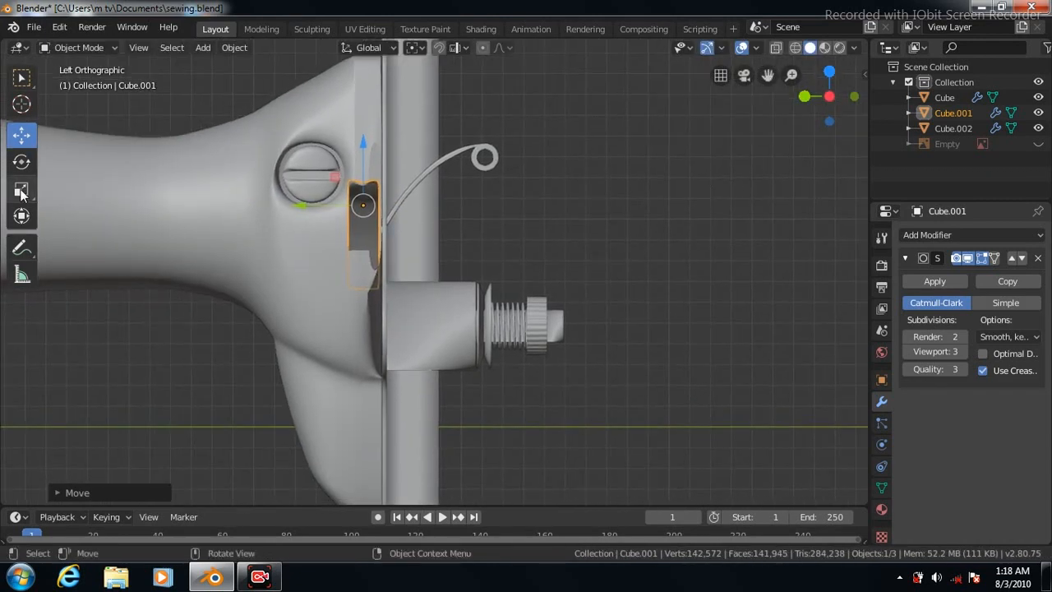
# - Narrow the lever along Y and shift it along Y up against the back of the face plate
pyautogui.click(21, 190)
pyautogui.moveTo(302, 207)
pyautogui.mouseDown()
pyautogui.moveTo(336, 216)
pyautogui.moveTo(310, 206)
pyautogui.moveTo(314, 216)
pyautogui.mouseUp()
pyautogui.click(23, 136)
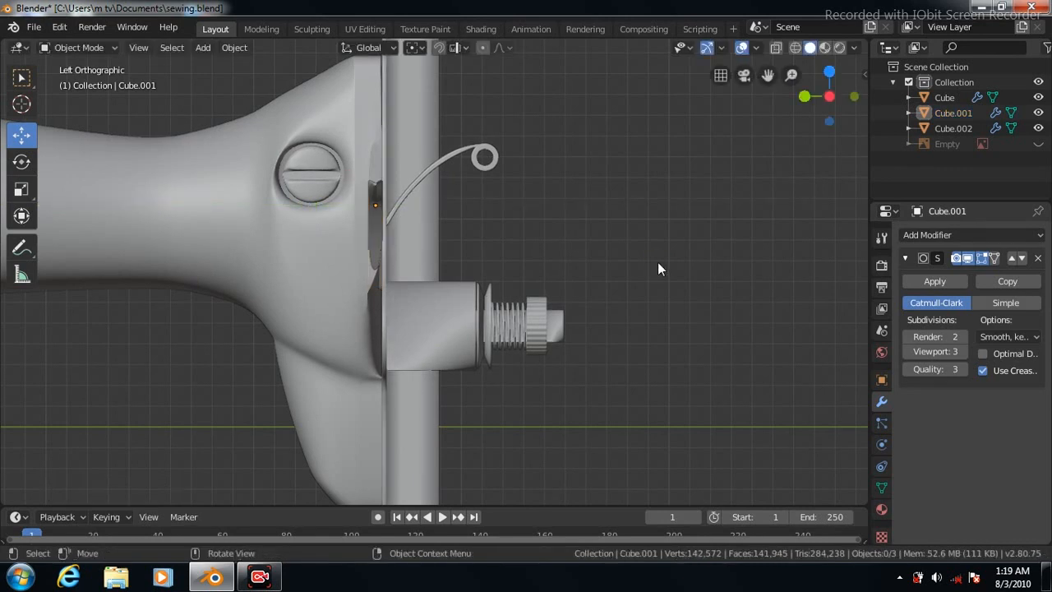
pyautogui.press('KP_8')
pyautogui.press('KP_8')
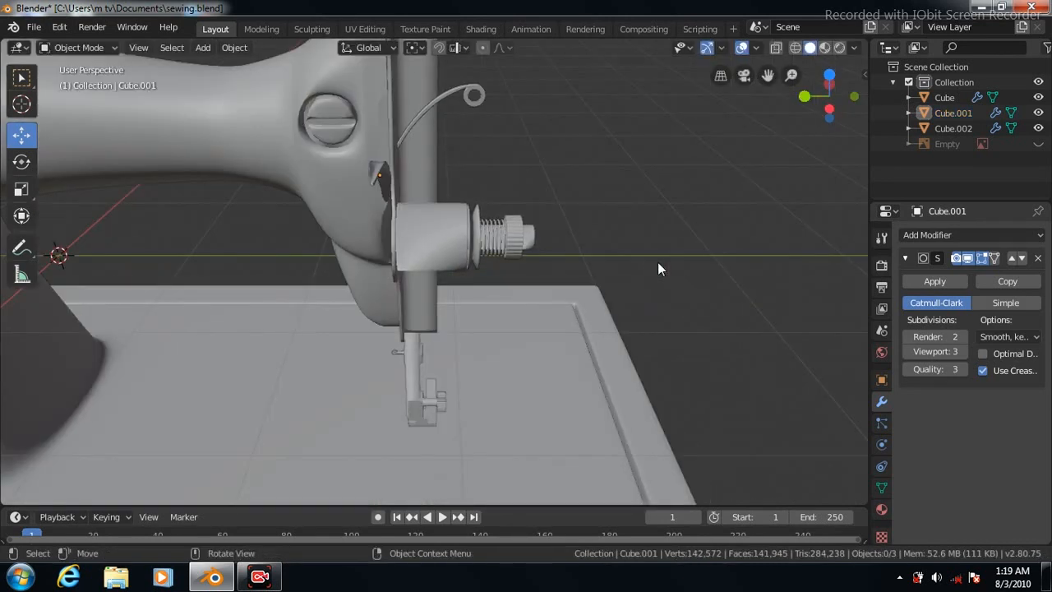
pyautogui.press('KP_1')
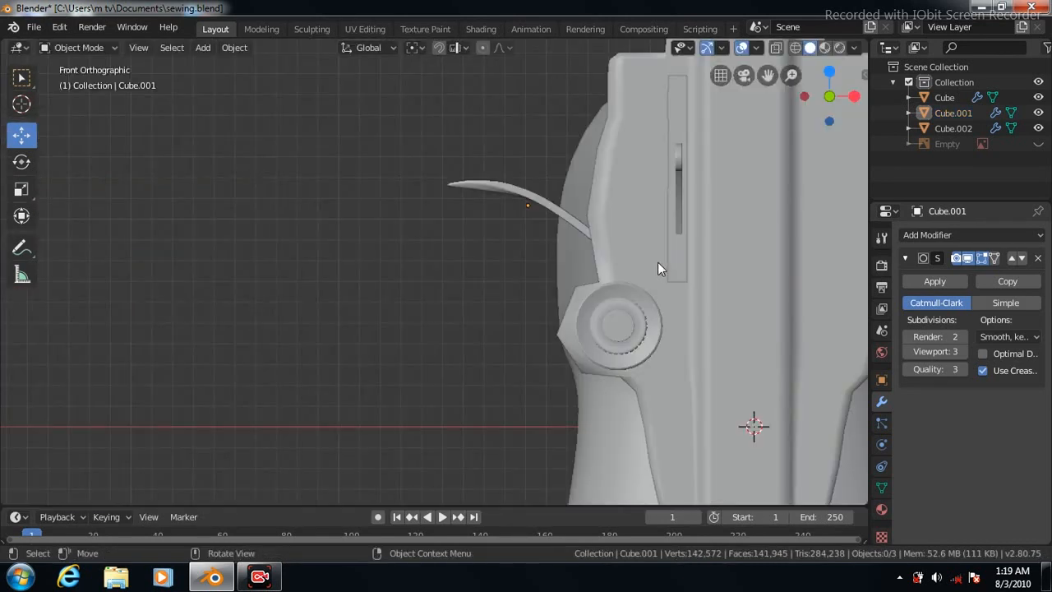
# - Join the curved lever to the sewing machine body as one object
pyautogui.click(749, 300)
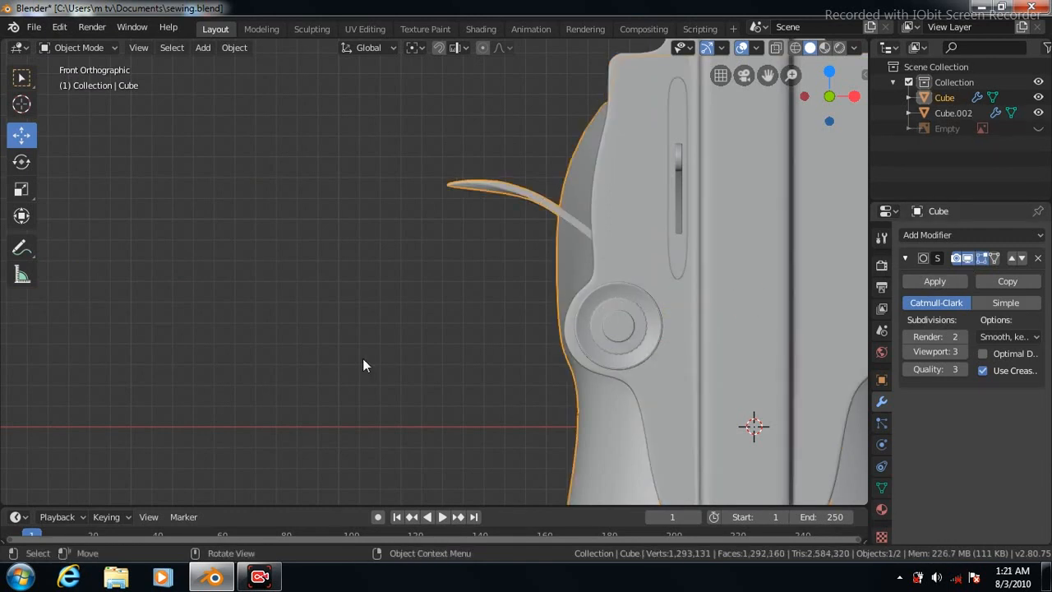
pyautogui.scroll(-4, 362, 365)
pyautogui.scroll(-4, 362, 358)
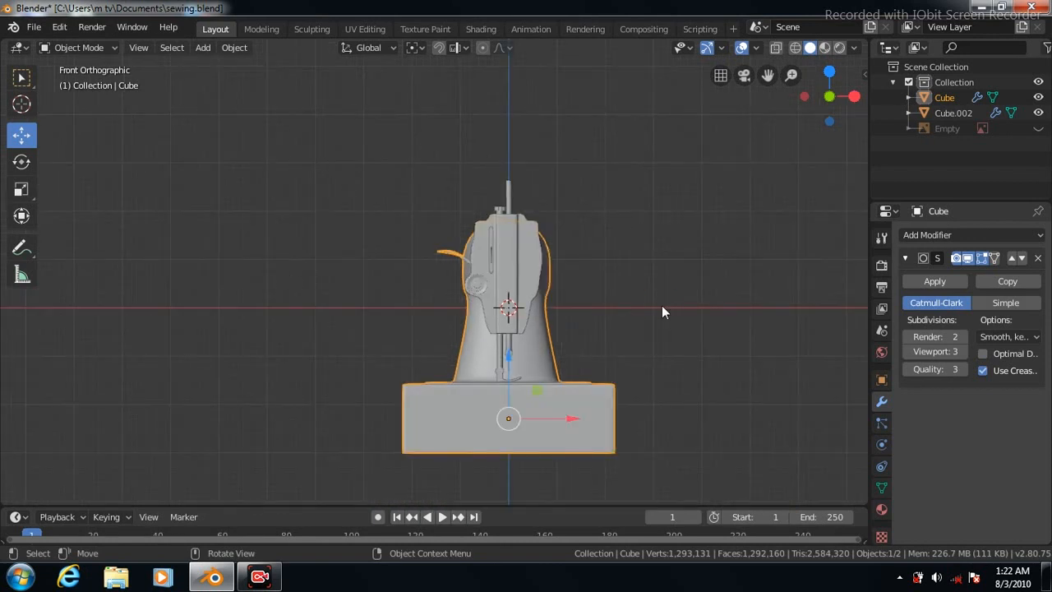
pyautogui.hotkey('alt', 'a')
pyautogui.press('Home')
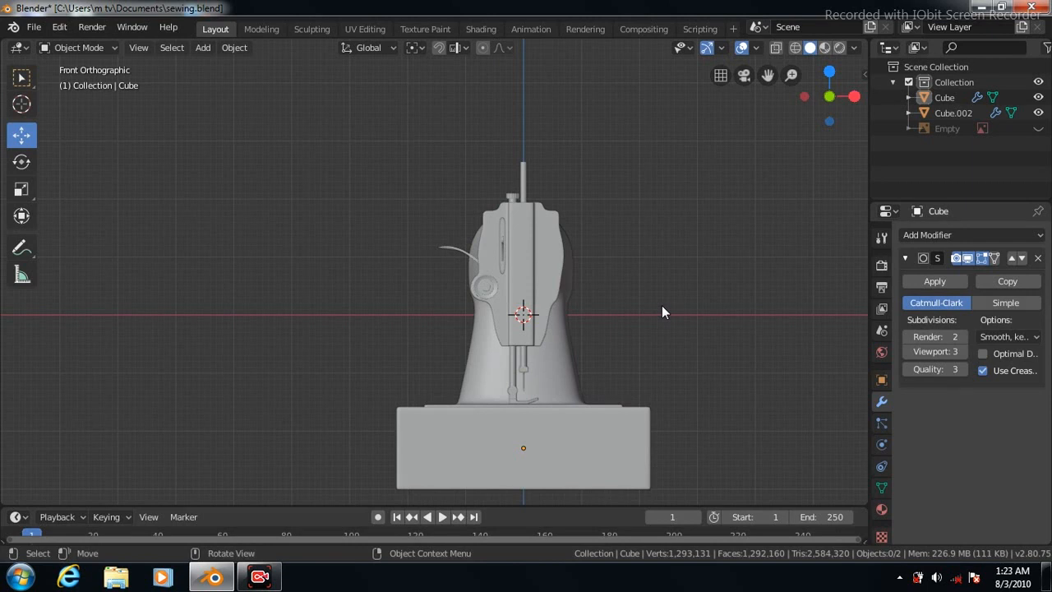
pyautogui.press('KP_3')
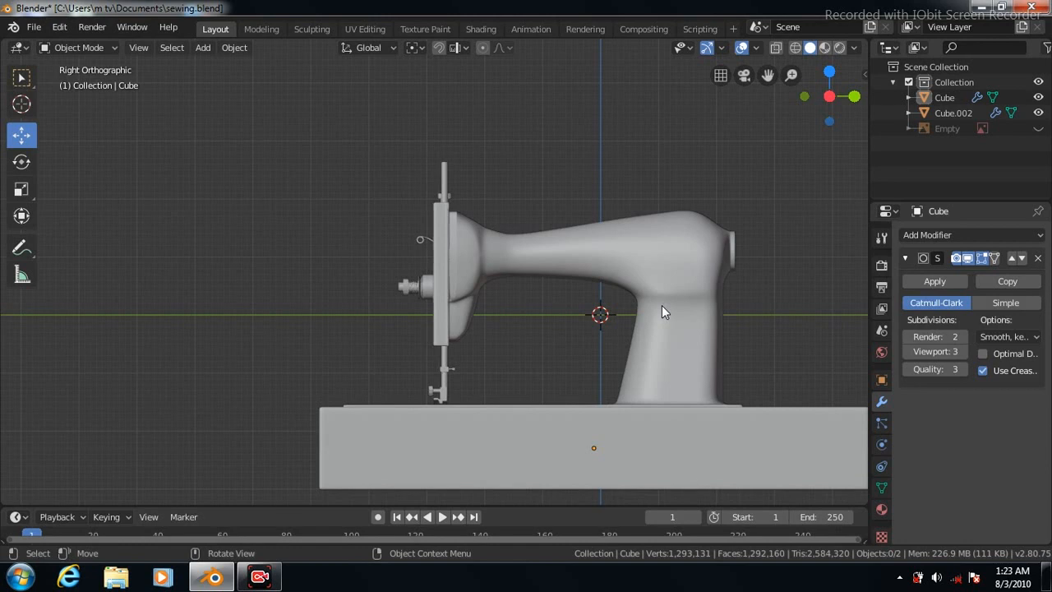
pyautogui.press('KP_8')
pyautogui.scroll(-1, 661, 304)
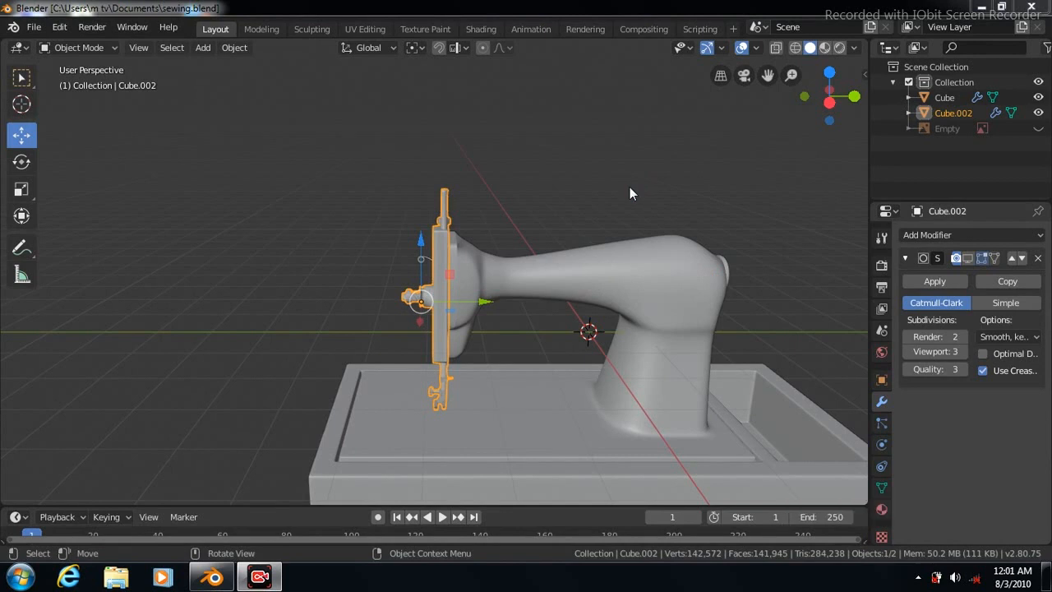
# - Add a cylinder and raise it along Z above the machine arm
pyautogui.click(203, 47)
pyautogui.moveTo(222, 66)
pyautogui.click(361, 139)
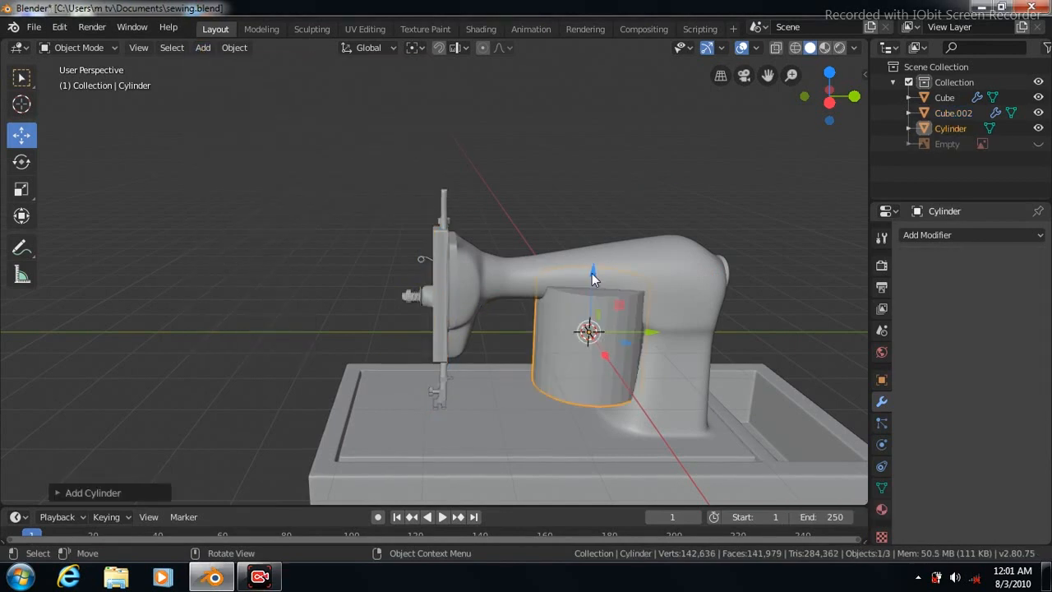
pyautogui.moveTo(592, 266); pyautogui.dragTo(572, 86)
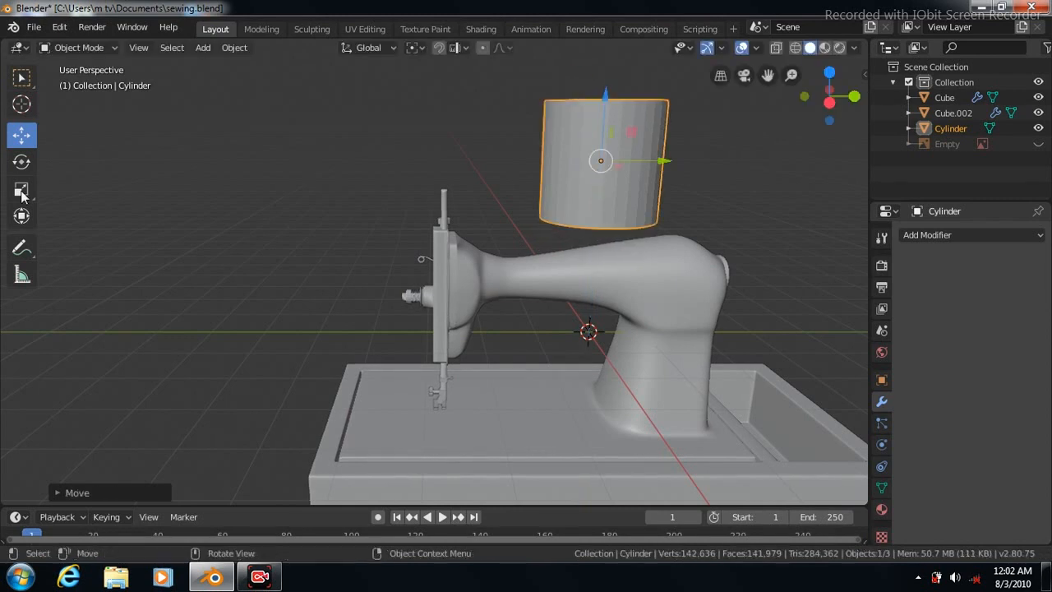
# - Scale the cylinder down uniformly and stretch it along Z into a thin upright rod
pyautogui.click(21, 190)
pyautogui.press('s')
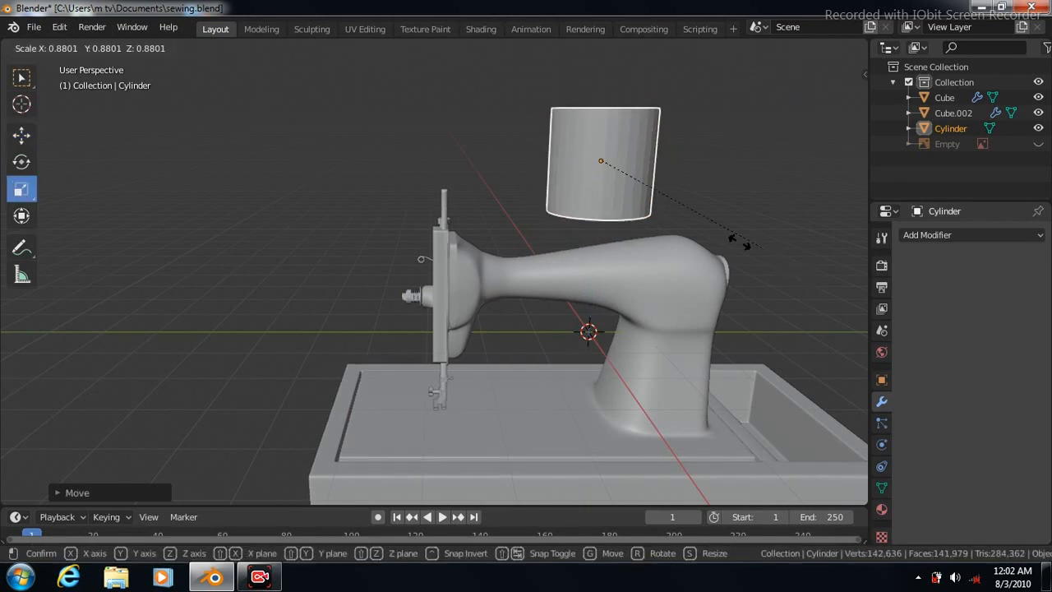
pyautogui.click(601, 167)
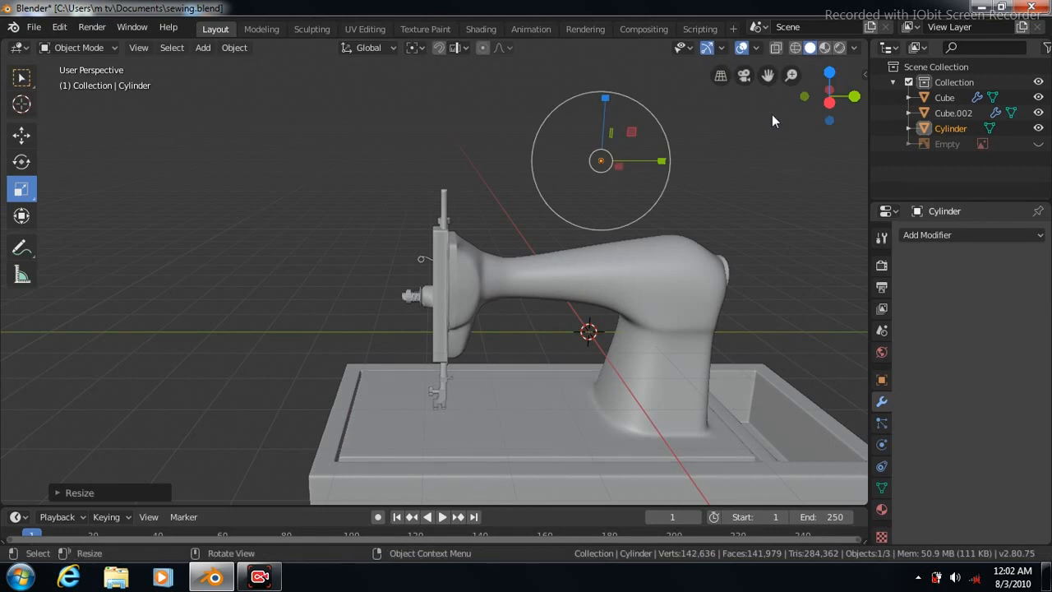
pyautogui.moveTo(604, 99); pyautogui.dragTo(602, 50)
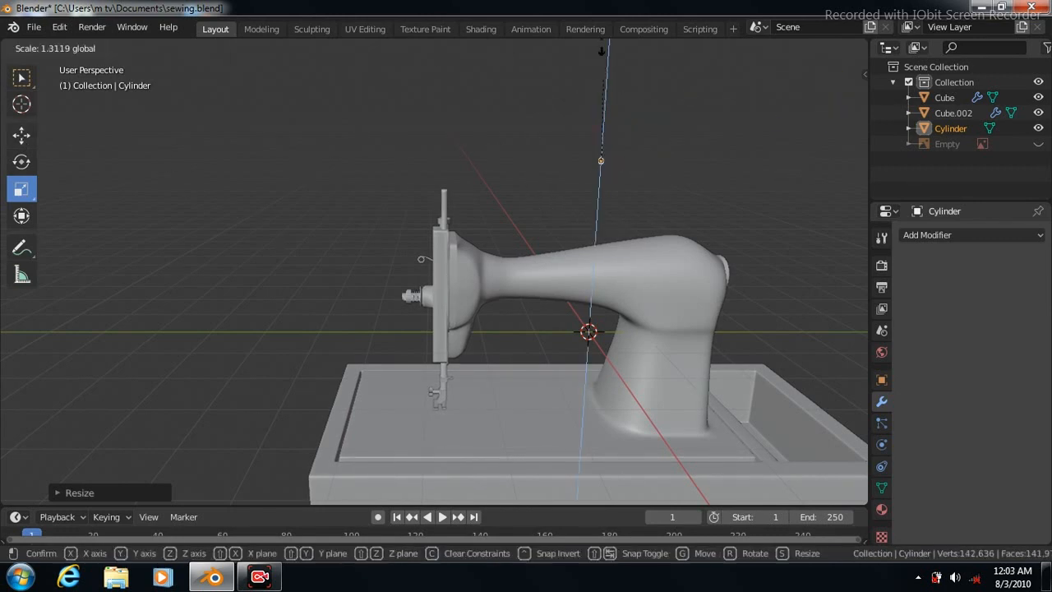
pyautogui.moveTo(599, 182); pyautogui.dragTo(600, 47)
pyautogui.moveTo(599, 460); pyautogui.dragTo(599, 460)
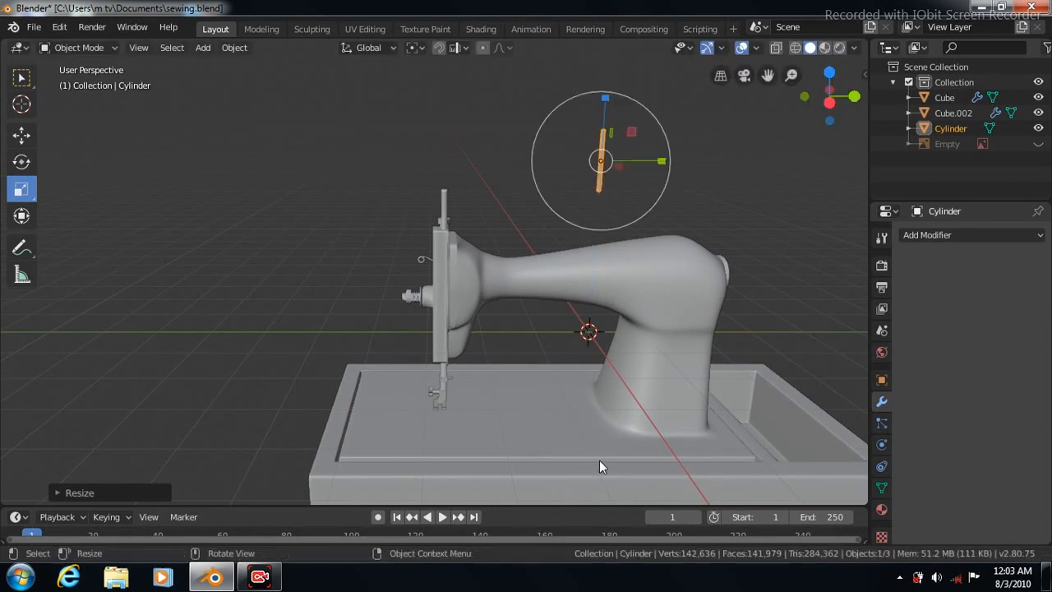
# - Scale the thin rod uniformly to about 0.63 of its size
pyautogui.click(715, 179)
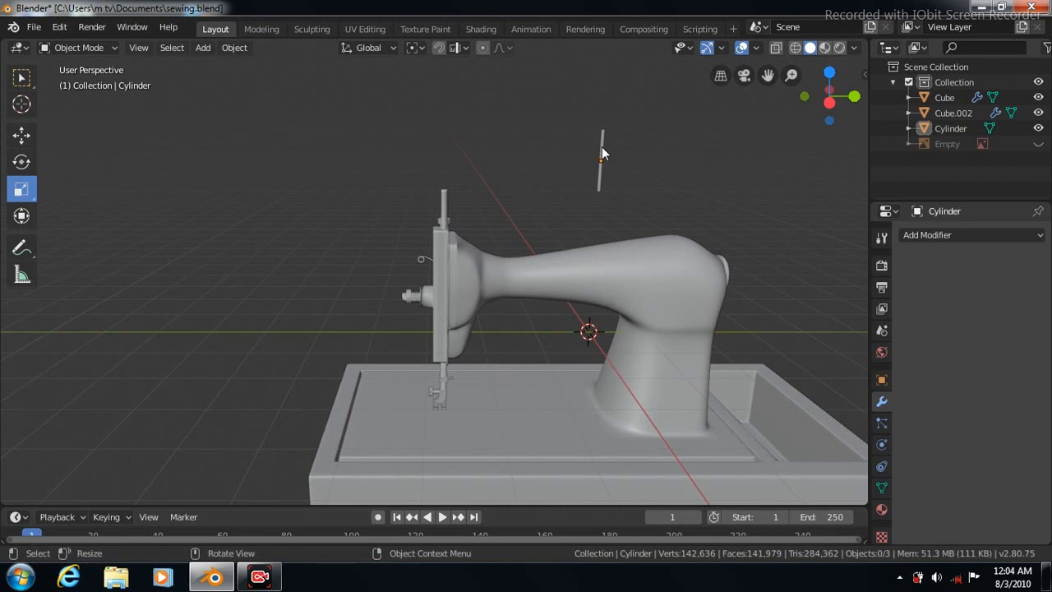
pyautogui.click(601, 155)
pyautogui.press('s')
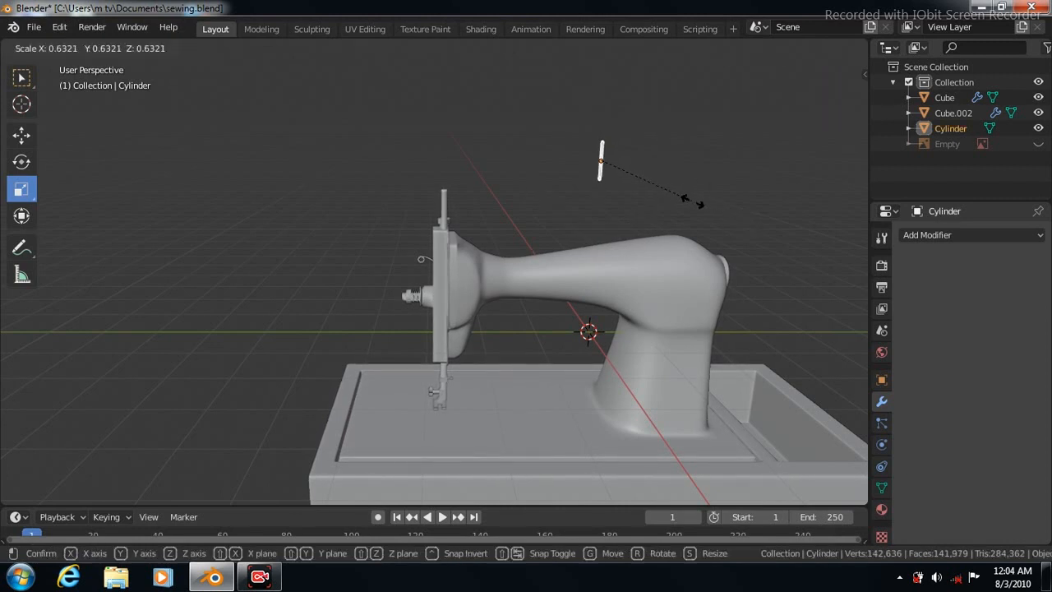
pyautogui.click(697, 204)
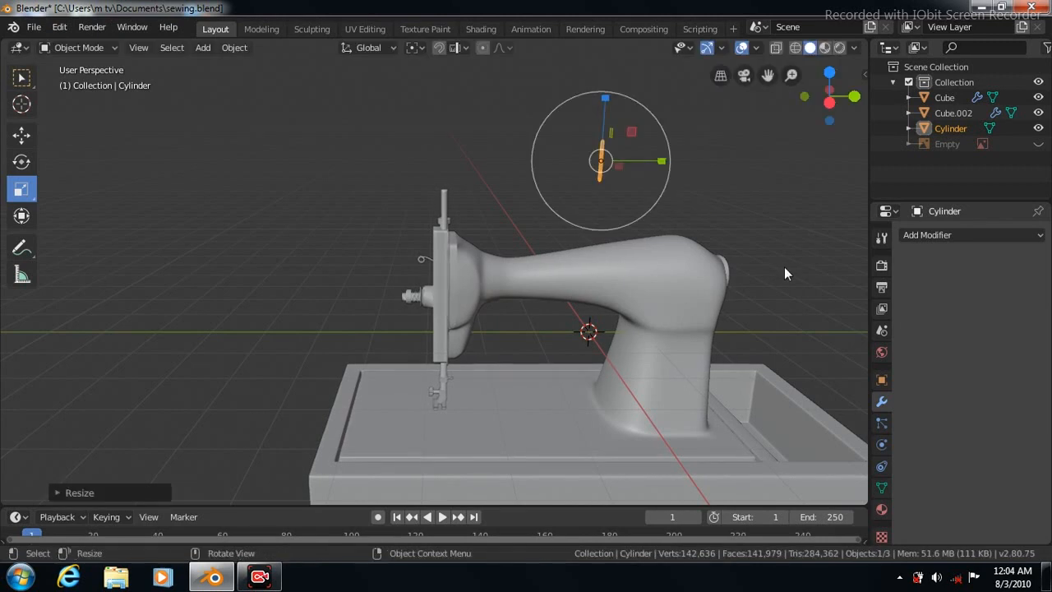
# - Move the rod along Y toward the machine head and lower it along Z to just above the arm
pyautogui.press('KP_3')
pyautogui.press('KP_7')
pyautogui.click(21, 137)
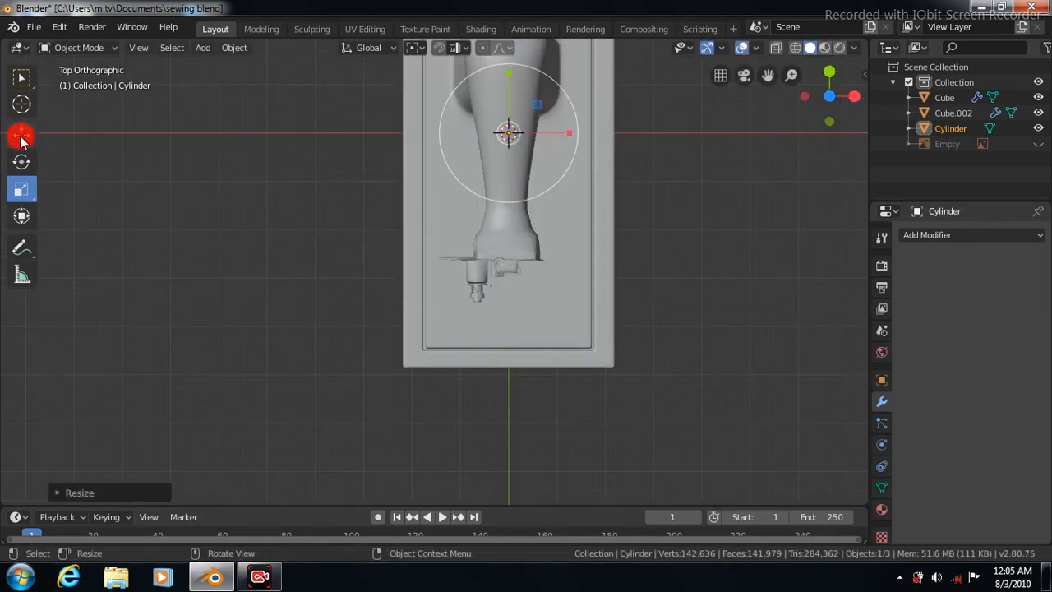
pyautogui.moveTo(508, 71); pyautogui.dragTo(510, 133)
pyautogui.press('KP_3')
pyautogui.moveTo(518, 93); pyautogui.dragTo(519, 162)
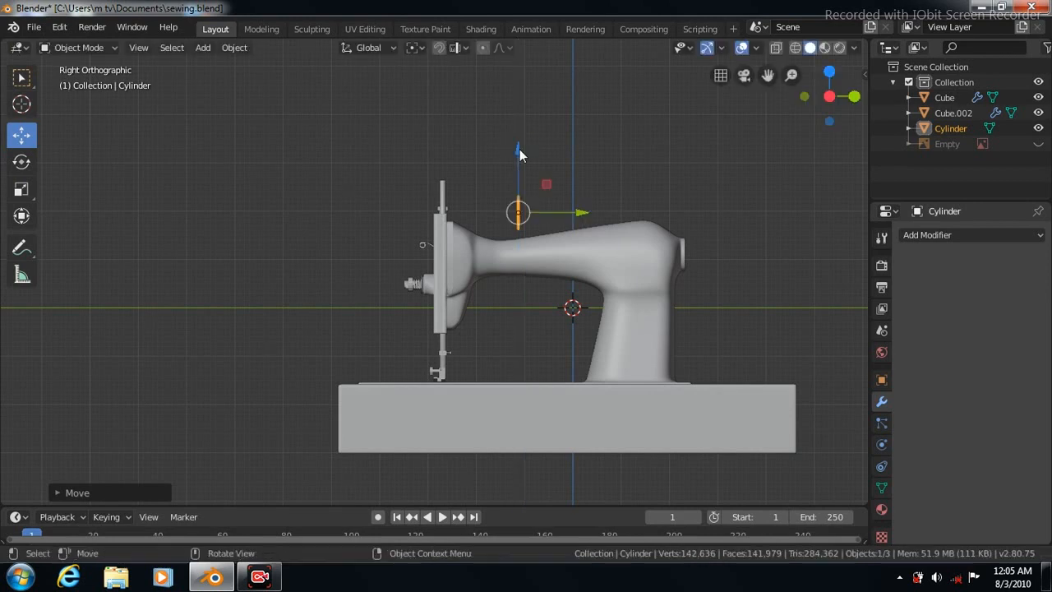
# - Add loop cuts around the rod and lower it along Z until its base sinks into the arm
pyautogui.scroll(5, 638, 190)
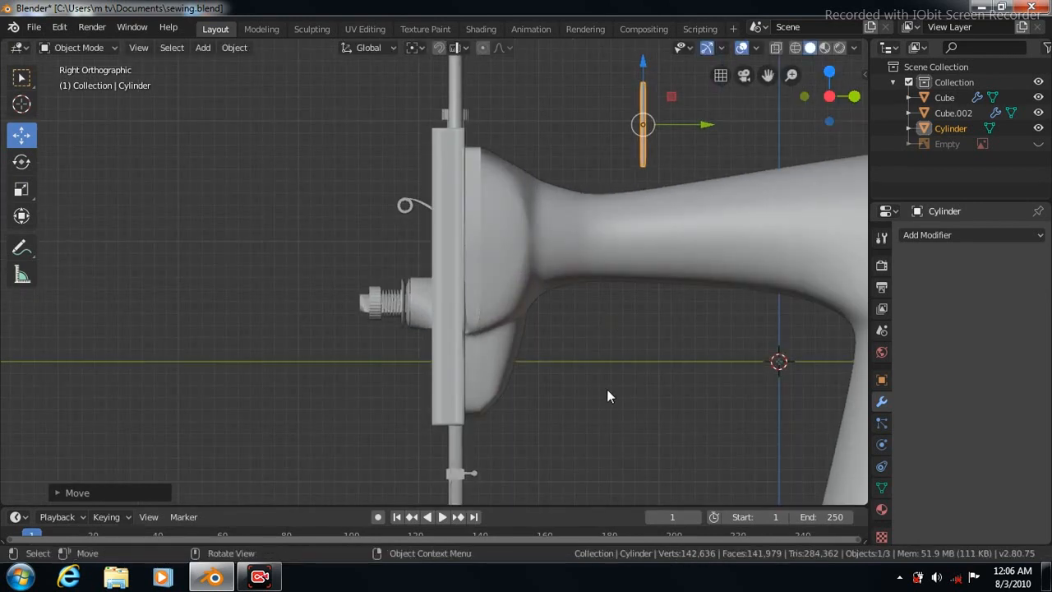
pyautogui.press('Tab')
pyautogui.moveTo(643, 125)
pyautogui.mouseDown()
pyautogui.moveTo(646, 206)
pyautogui.moveTo(643, 76)
pyautogui.moveTo(643, 109)
pyautogui.mouseUp()
pyautogui.press('Tab')
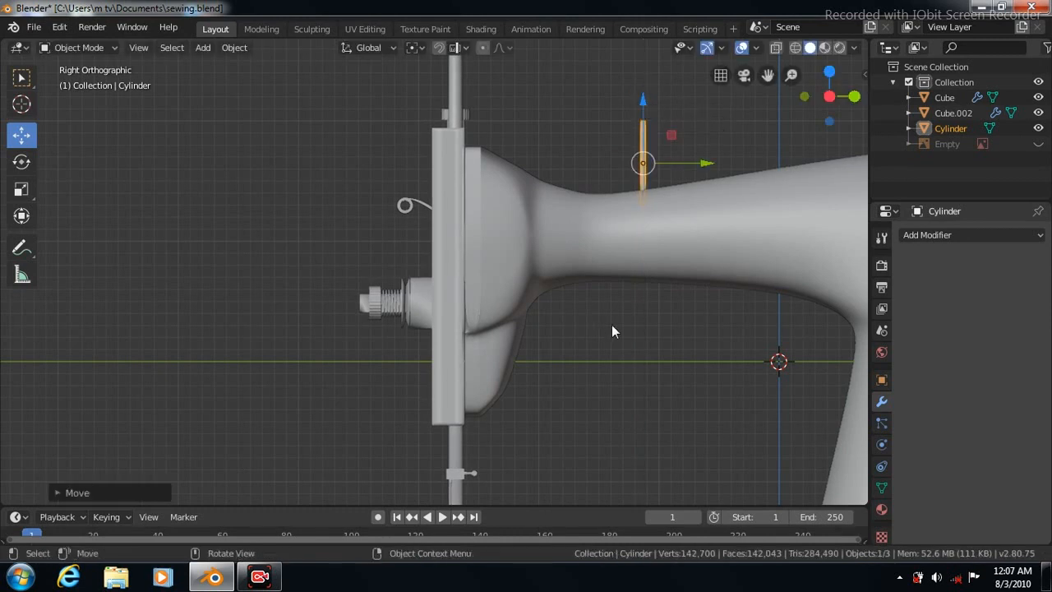
# - Duplicate the rod along Y by about 2.5 m to the arm's highest point and raise the copy along Z onto the surface
pyautogui.scroll(-2, 611, 324)
pyautogui.hotkey('shift', 'd')
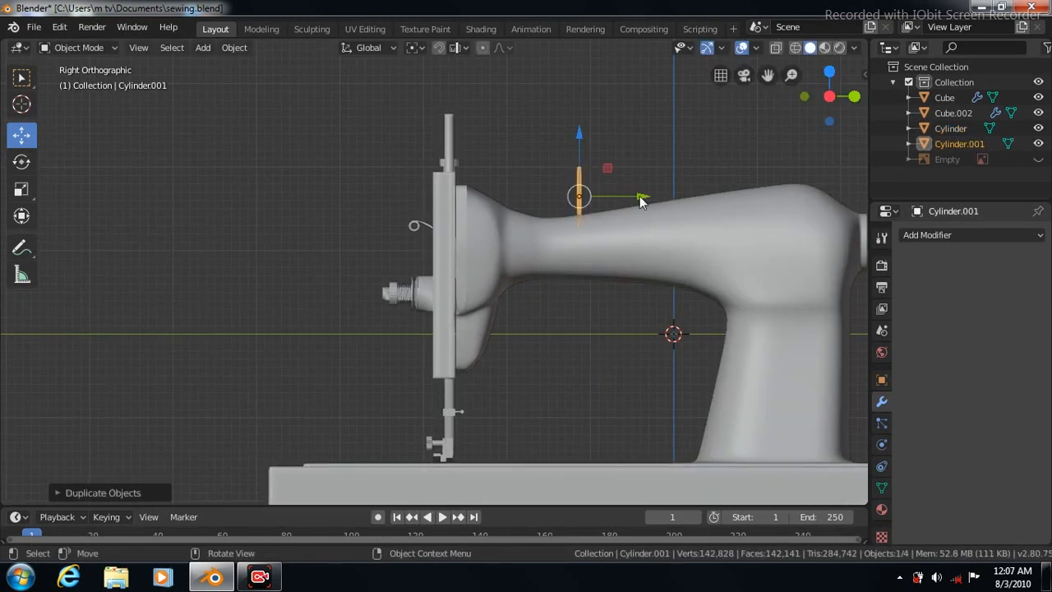
pyautogui.press('y')
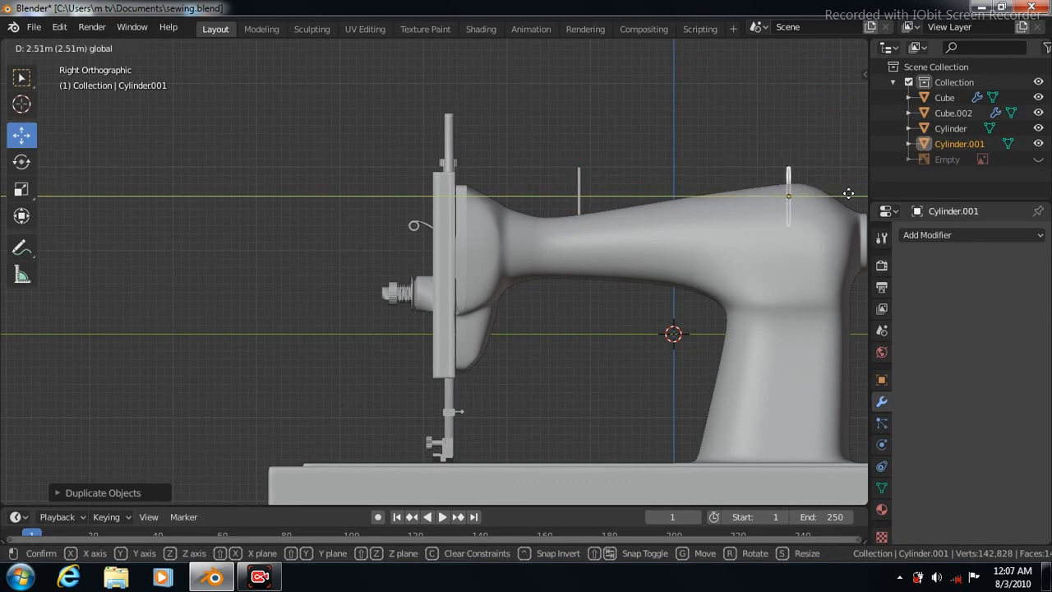
pyautogui.click(852, 194)
pyautogui.moveTo(793, 140); pyautogui.dragTo(791, 107)
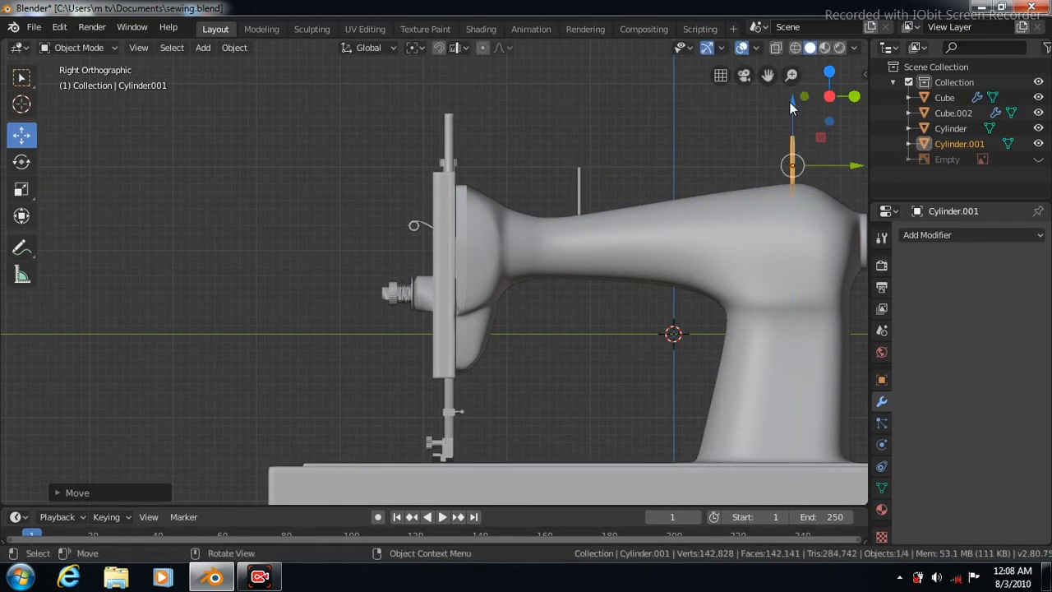
# - Move the original rod along Y closer to the machine head and compare its position with the reference image
pyautogui.click(581, 191)
pyautogui.press('g')
pyautogui.press('y')
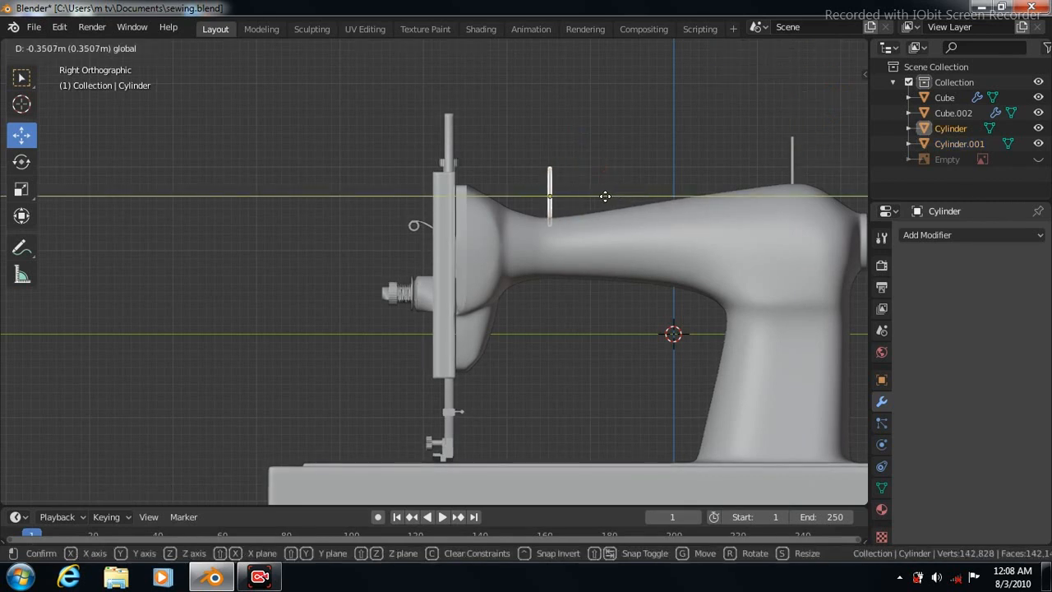
pyautogui.click(600, 197)
pyautogui.click(1038, 159)
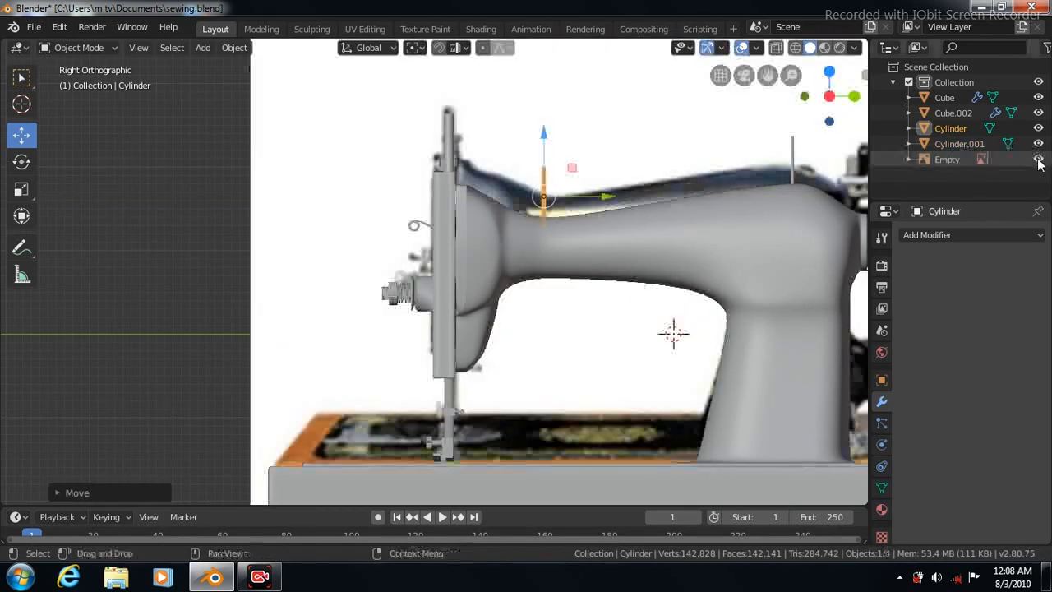
pyautogui.click(1038, 160)
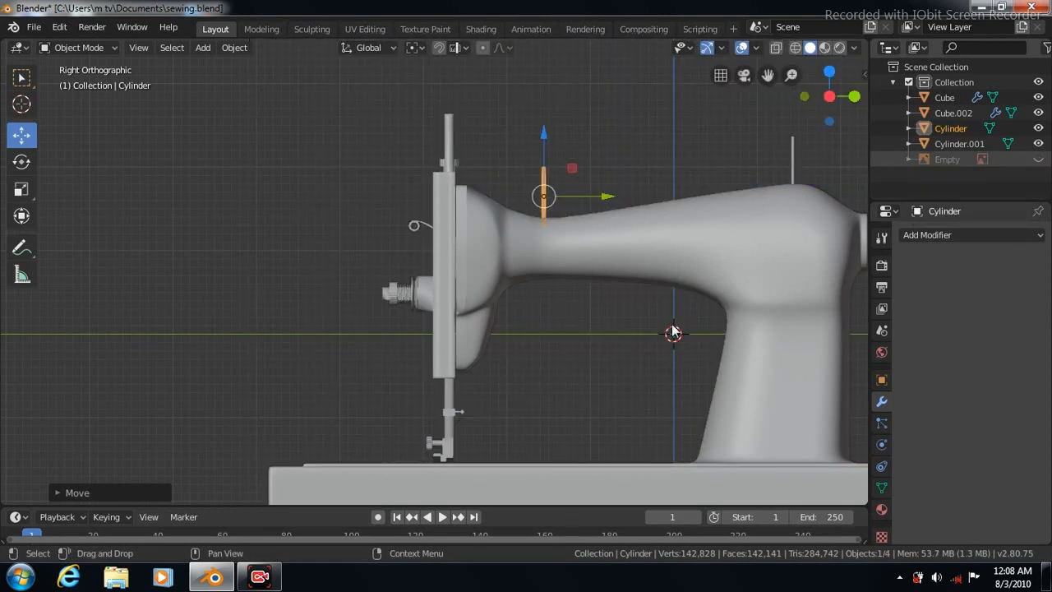
pyautogui.click(590, 314)
pyautogui.click(544, 183)
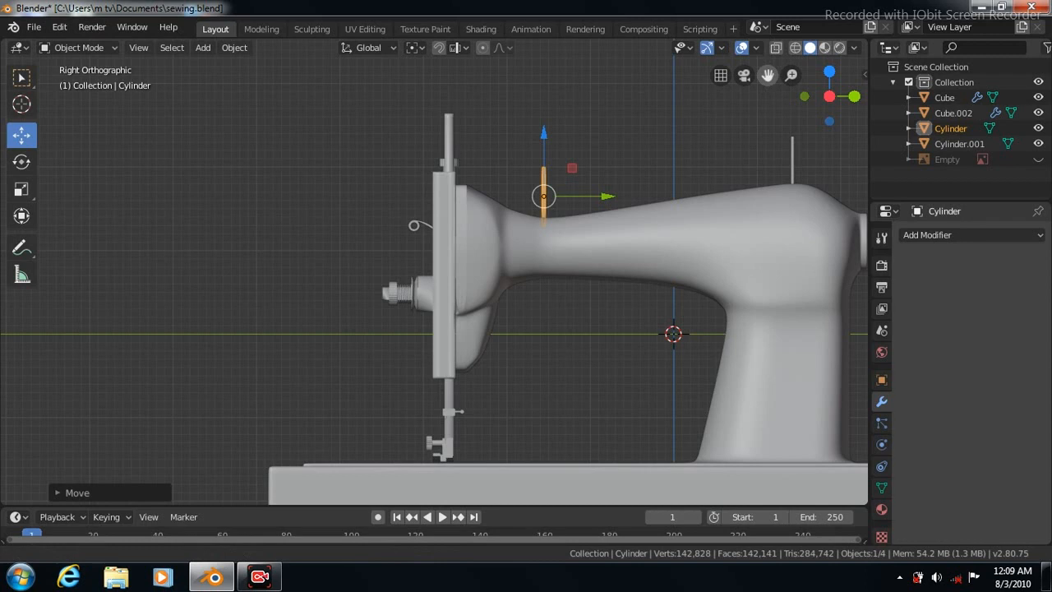
# - Add a horizontal edge loop around the upper part of the machine body's pillar
pyautogui.moveTo(769, 75); pyautogui.dragTo(530, 89)
pyautogui.click(548, 390)
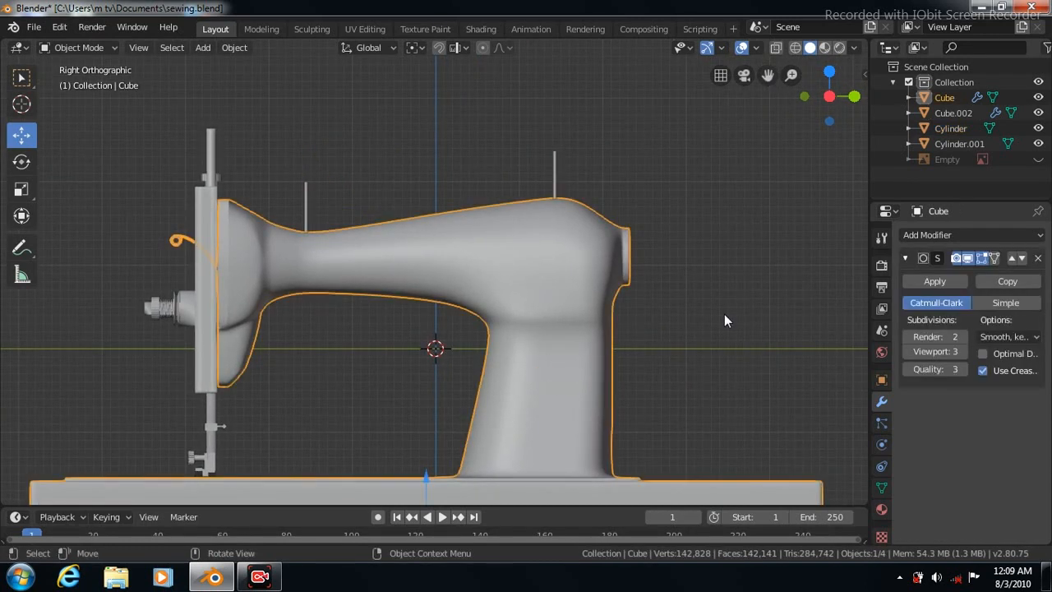
pyautogui.press('Tab')
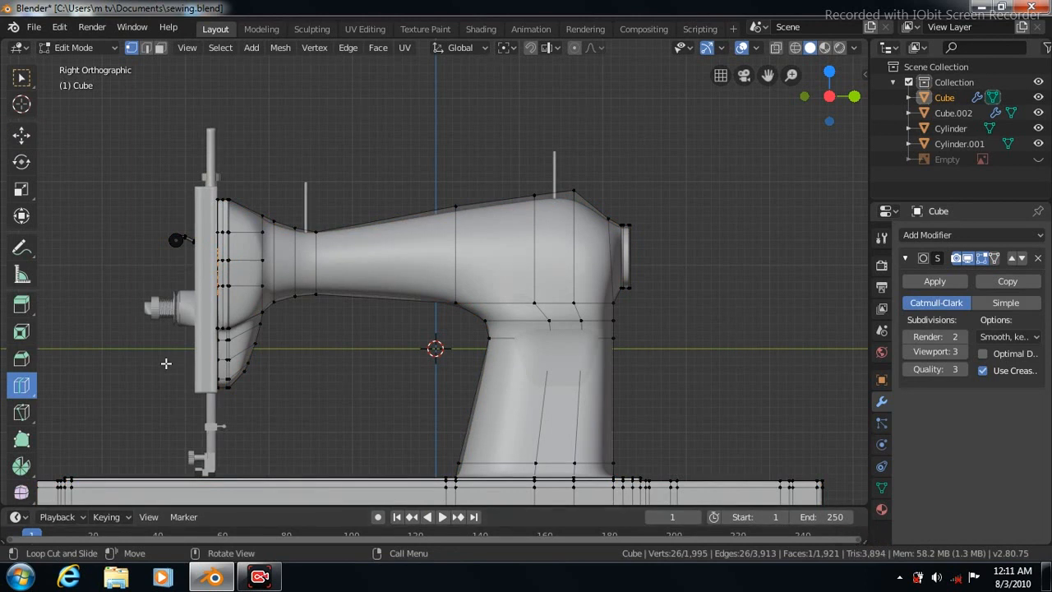
pyautogui.moveTo(542, 401); pyautogui.dragTo(542, 375)
# - Knife two upright cuts into the pillar's side between the new edge loop and the edge above it
pyautogui.click(22, 415)
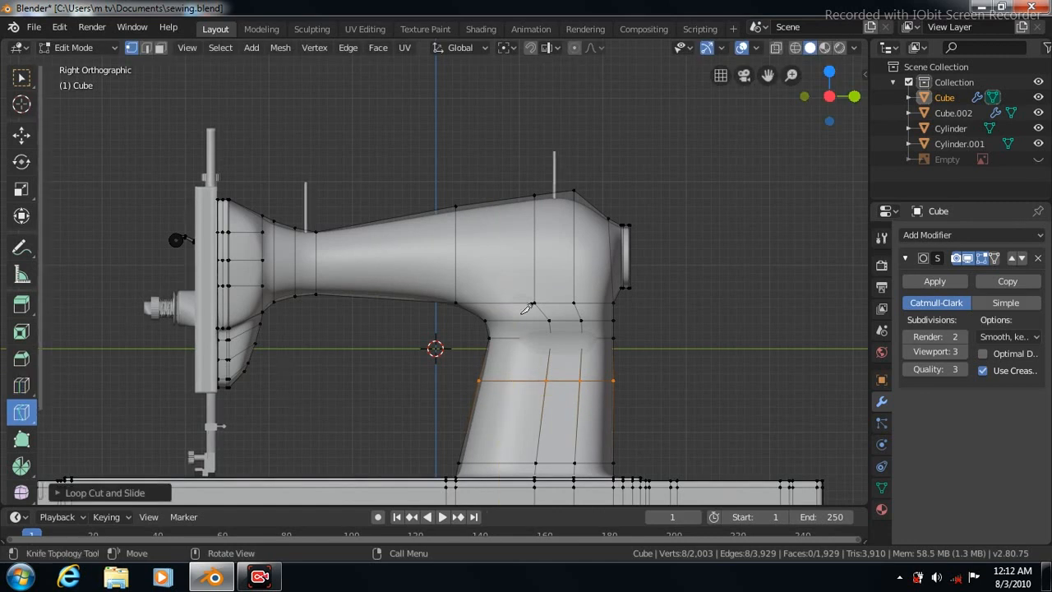
pyautogui.click(514, 338)
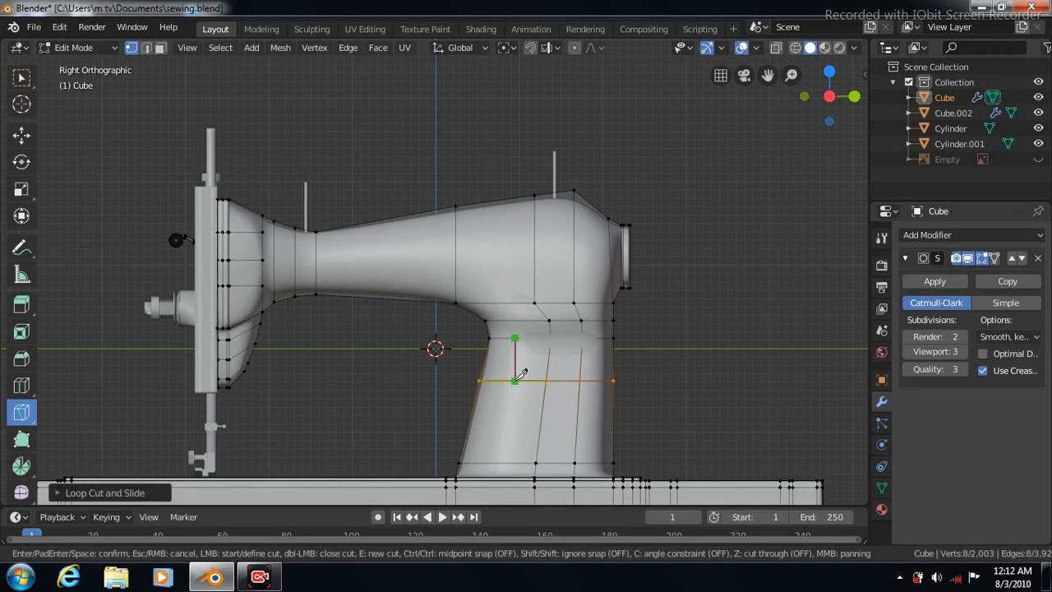
pyautogui.click(521, 374)
pyautogui.press('Return')
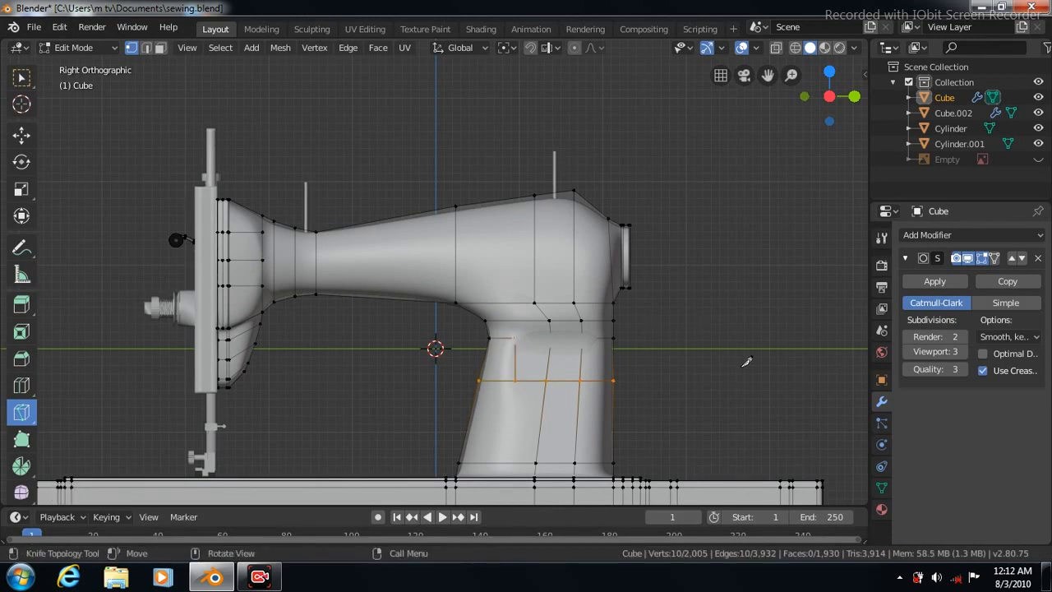
pyautogui.click(544, 337)
pyautogui.click(544, 377)
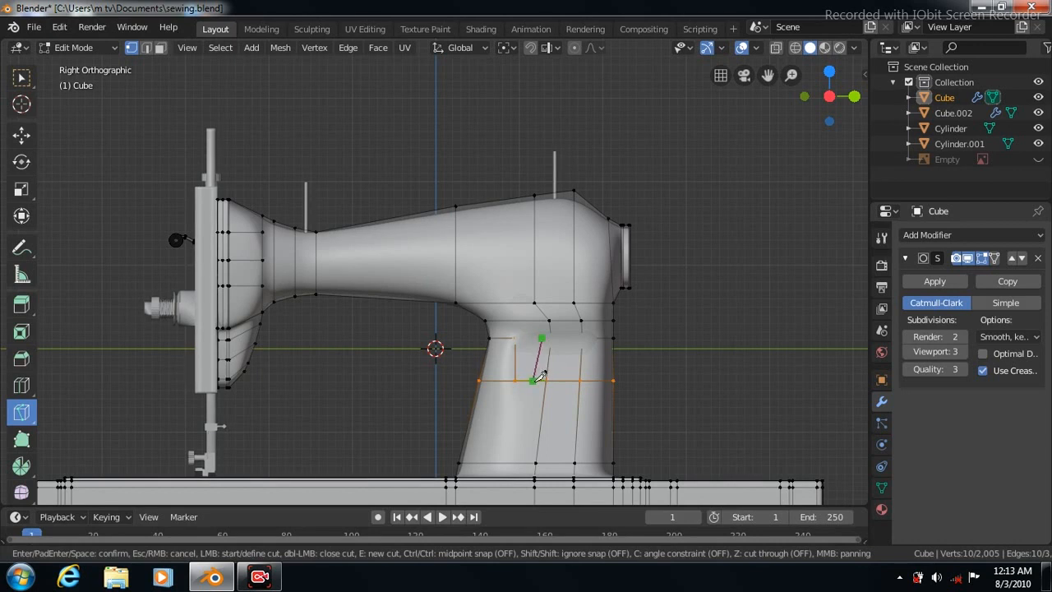
pyautogui.click(539, 380)
pyautogui.press('Return')
# - Inset the two rectangular faces between the knife cuts and sink them into the pillar's side as a recess
pyautogui.scroll(5, 645, 304)
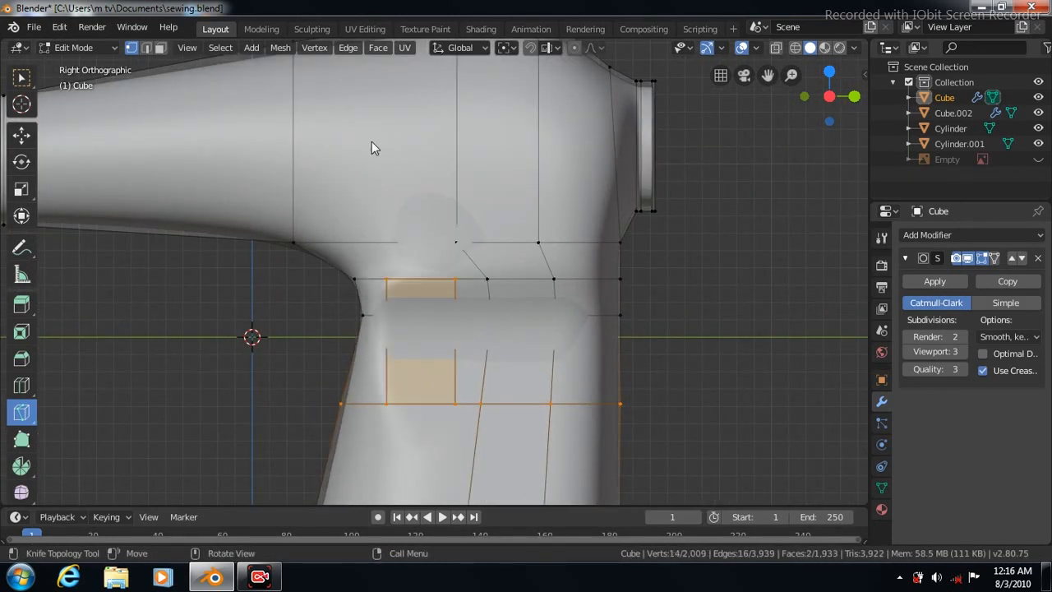
pyautogui.click(161, 47)
pyautogui.click(21, 77)
pyautogui.click(377, 48)
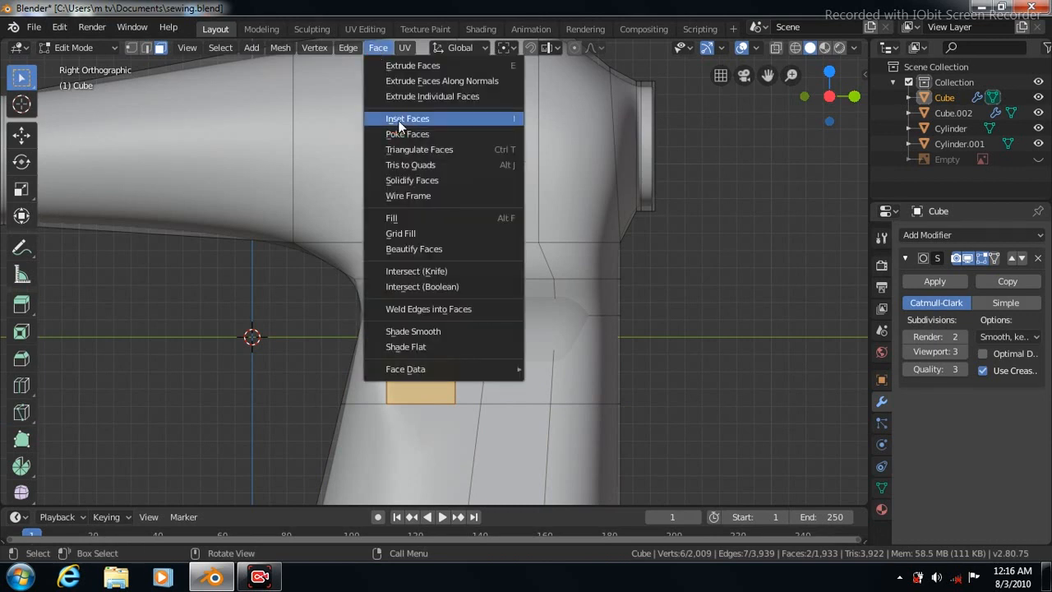
pyautogui.click(400, 122)
pyautogui.click(400, 127)
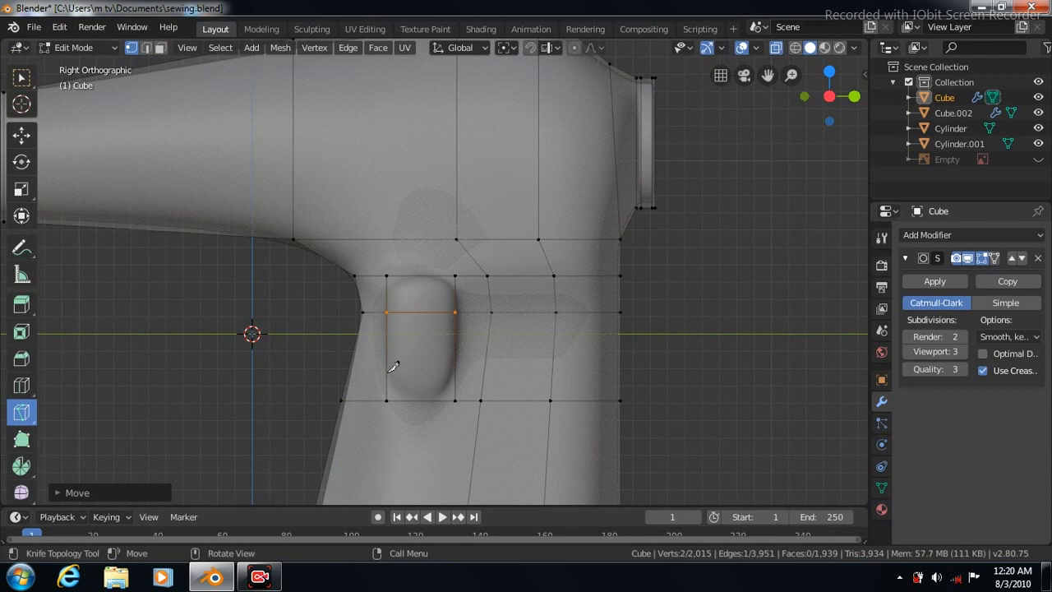
# - Knife two horizontal cuts across the raised block on the pillar's side, dividing its outer surface below the existing middle edge
pyautogui.click(386, 371)
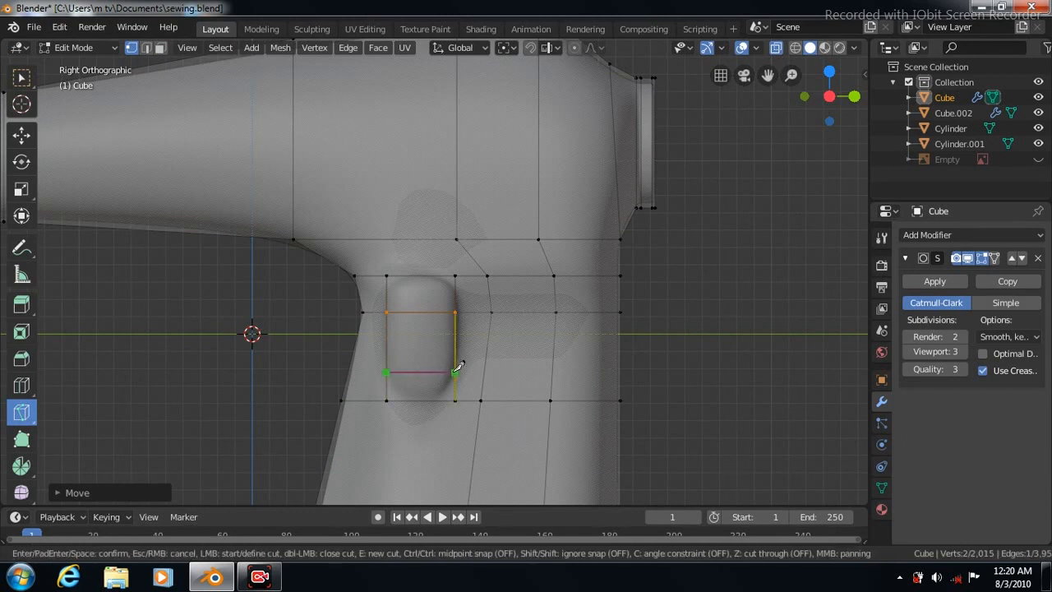
pyautogui.press('Return')
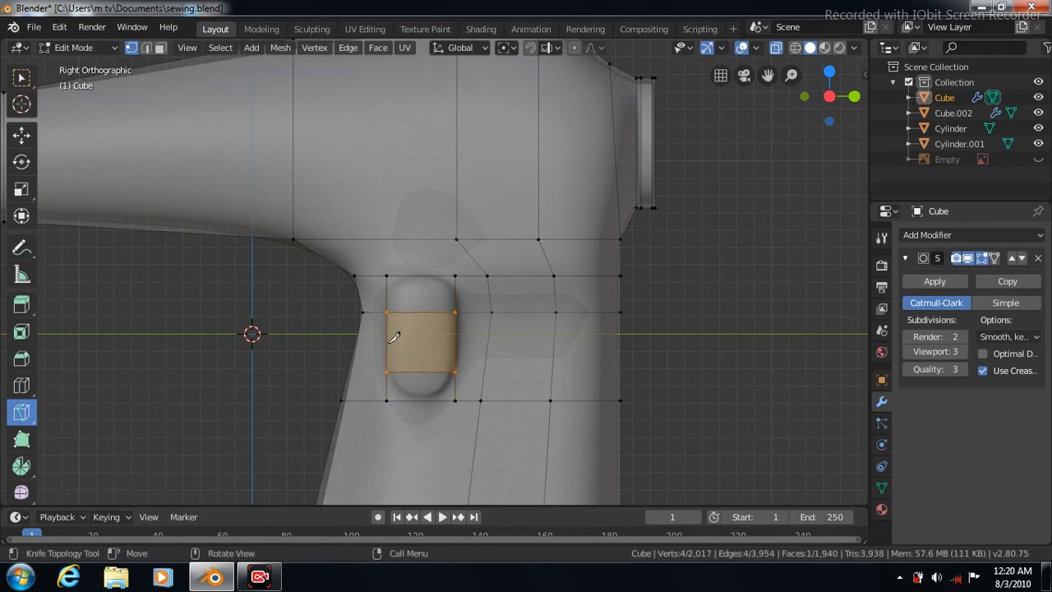
pyautogui.click(387, 342)
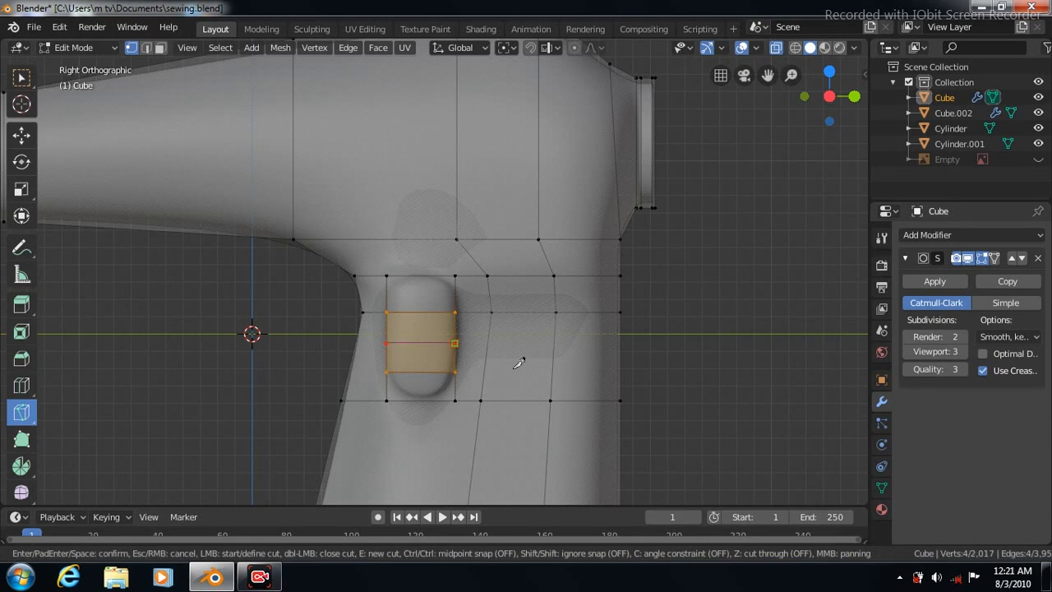
pyautogui.press('Return')
pyautogui.press('ctrl+KP_1')
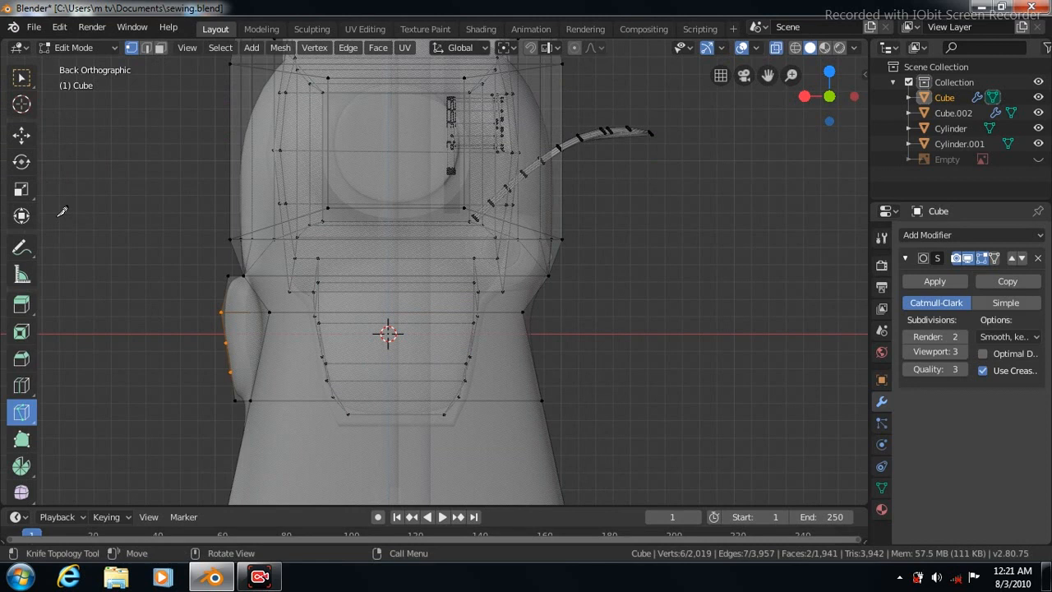
# - Move the vertices of the block's middle edge outward along X so its outer surface curves
pyautogui.click(21, 81)
pyautogui.moveTo(218, 335); pyautogui.dragTo(231, 356)
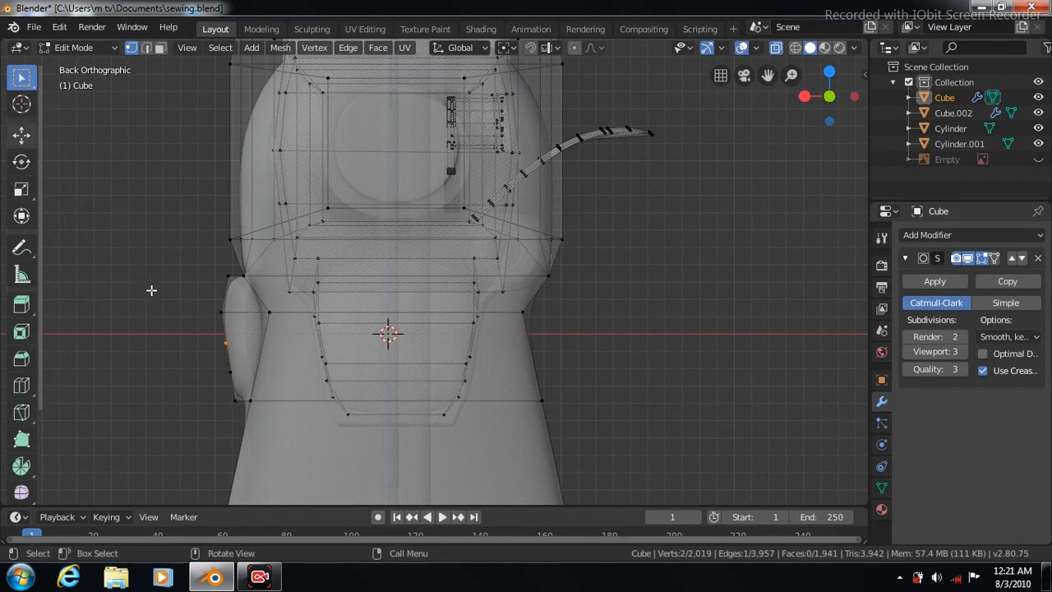
pyautogui.click(21, 135)
pyautogui.moveTo(160, 343); pyautogui.dragTo(153, 345)
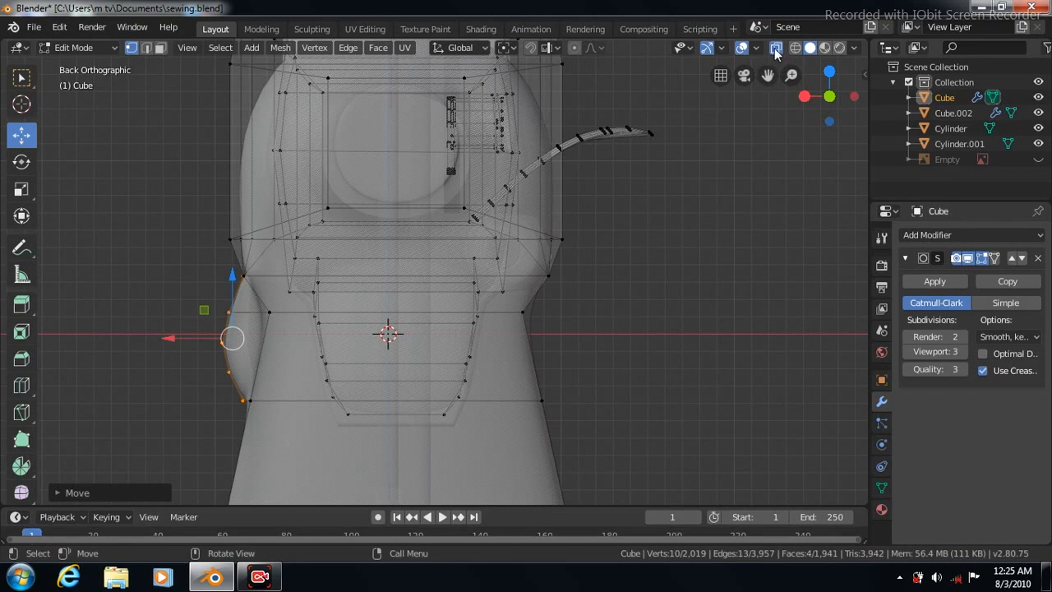
pyautogui.hotkey('alt', 'z')
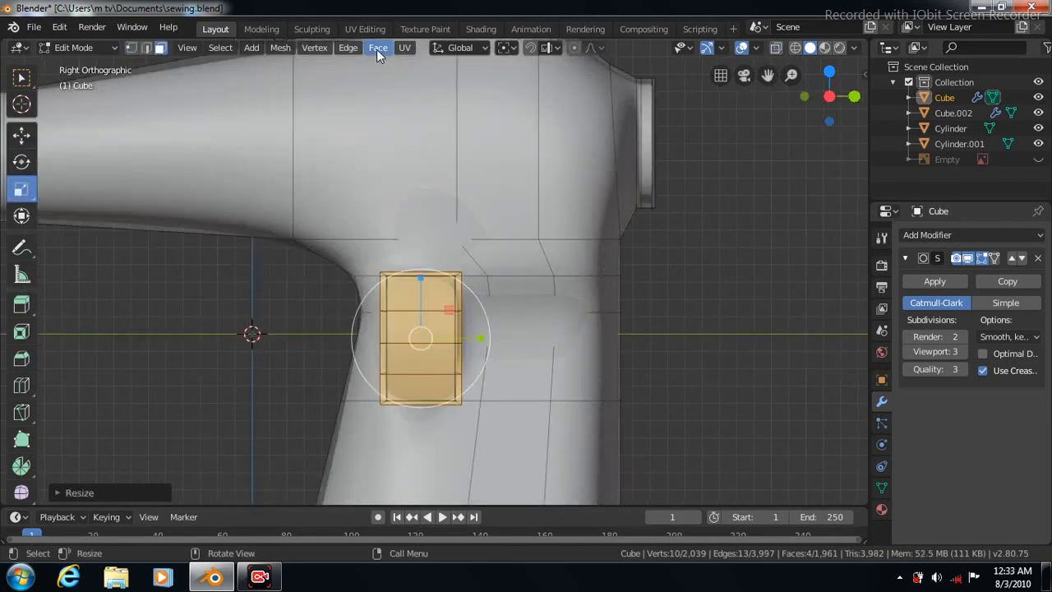
# - Inset the block's four outer faces and move them outward along X to form a raised plate
pyautogui.click(378, 47)
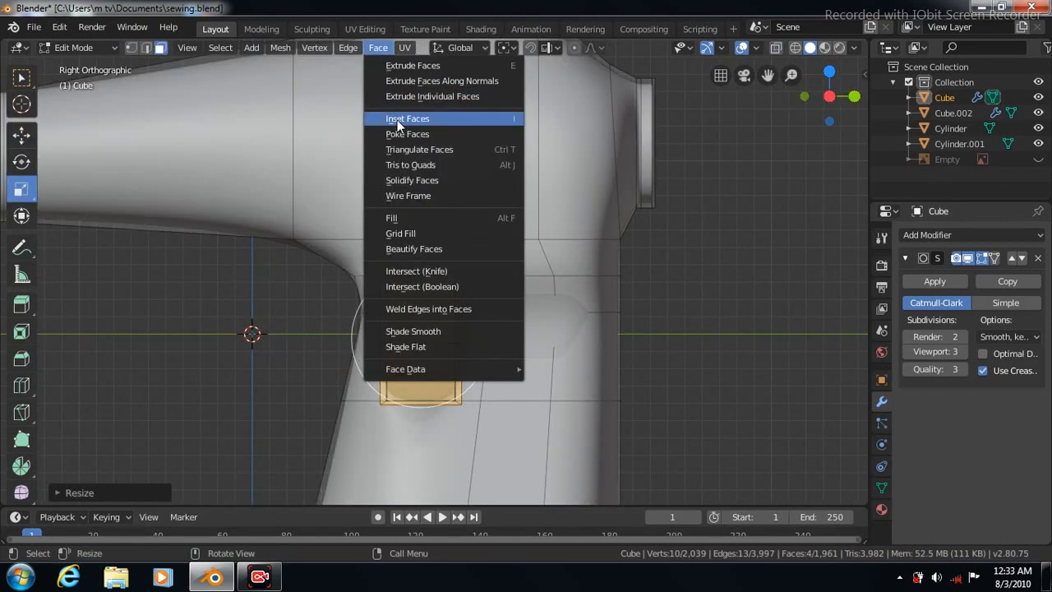
pyautogui.click(397, 120)
pyautogui.click(397, 120)
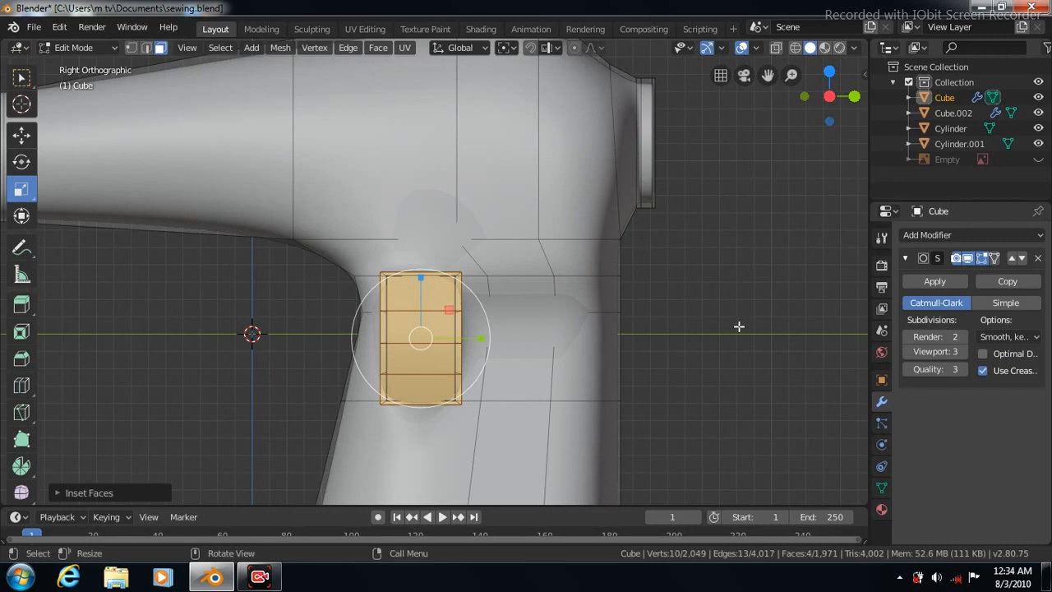
pyautogui.press('ctrl+KP_1')
pyautogui.click(22, 134)
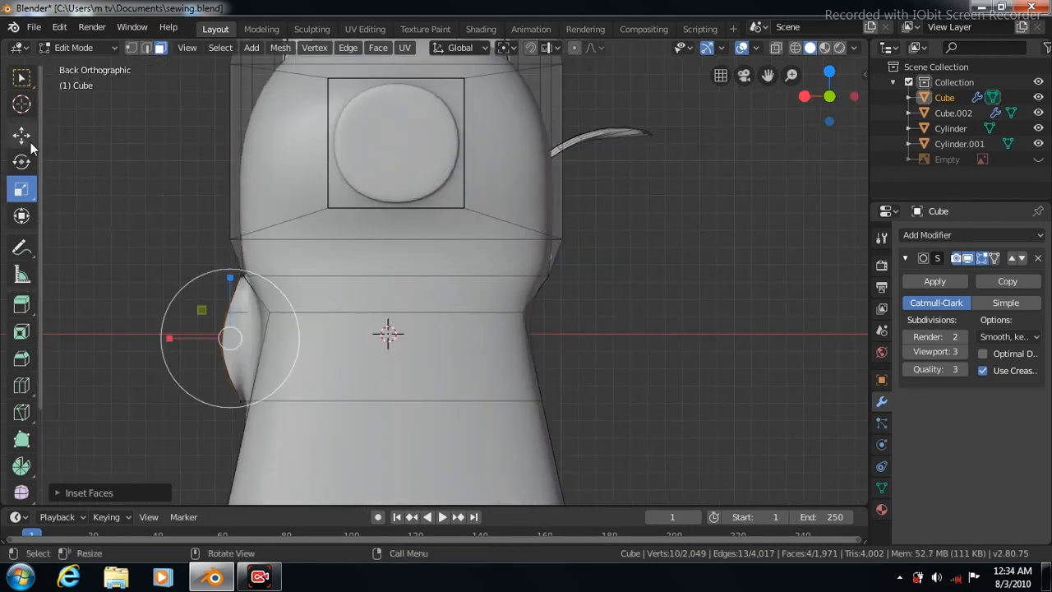
pyautogui.moveTo(164, 337); pyautogui.dragTo(161, 338)
pyautogui.click(22, 78)
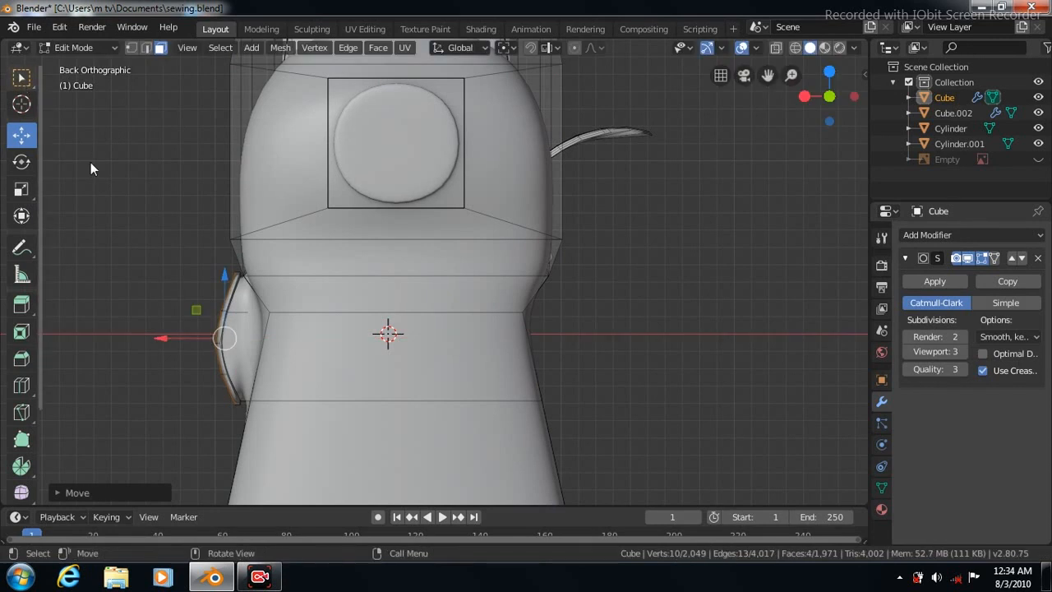
# - Add two edge loops around the rim of the raised plate and check its smoothed shape in Object Mode from the side
pyautogui.click(23, 386)
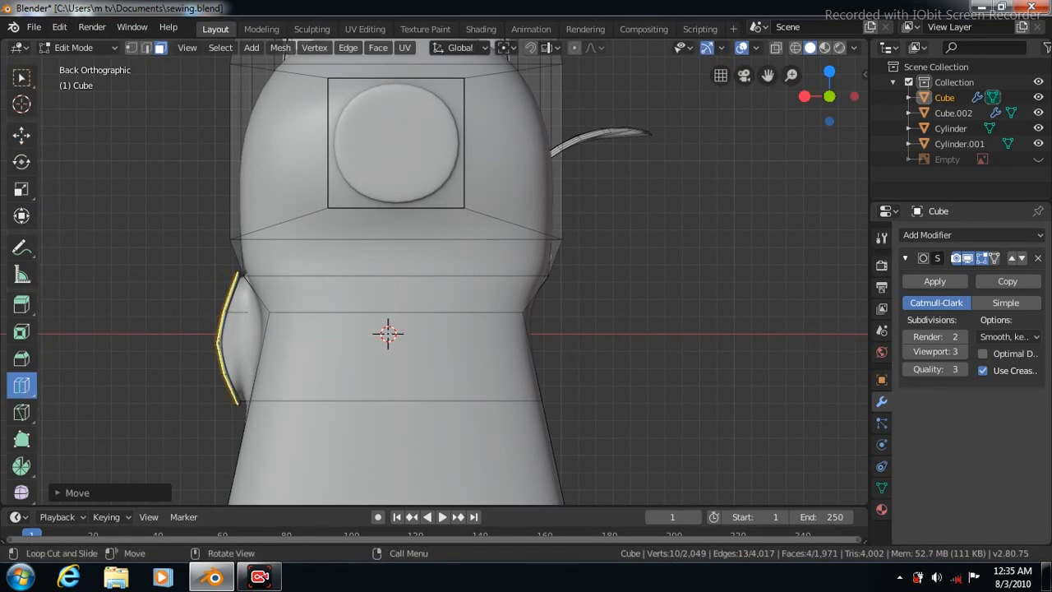
pyautogui.click(231, 337)
pyautogui.click(56, 493)
pyautogui.click(251, 372)
pyautogui.click(56, 346)
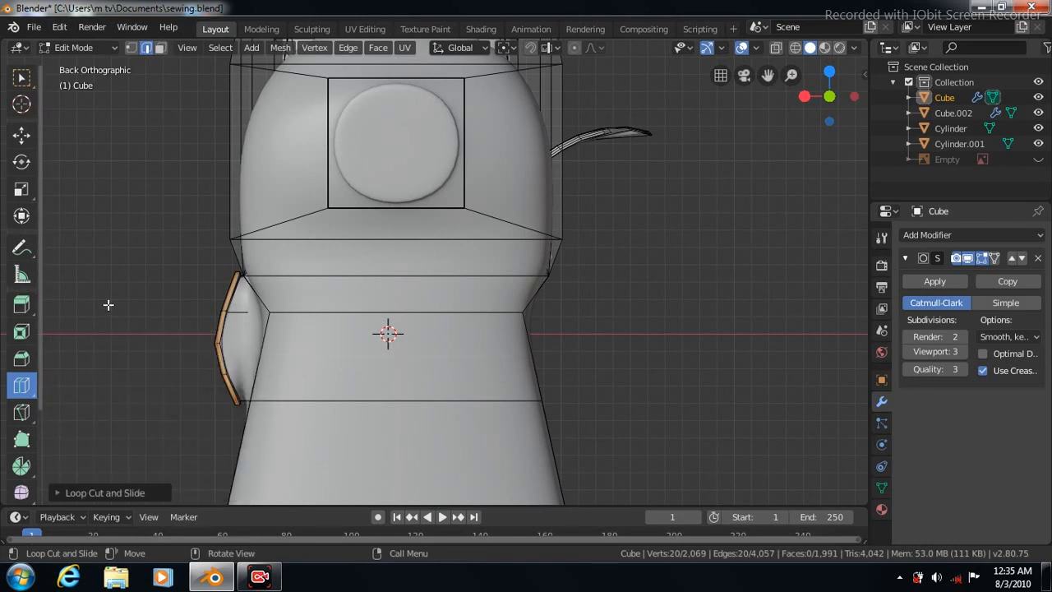
pyautogui.press('Tab')
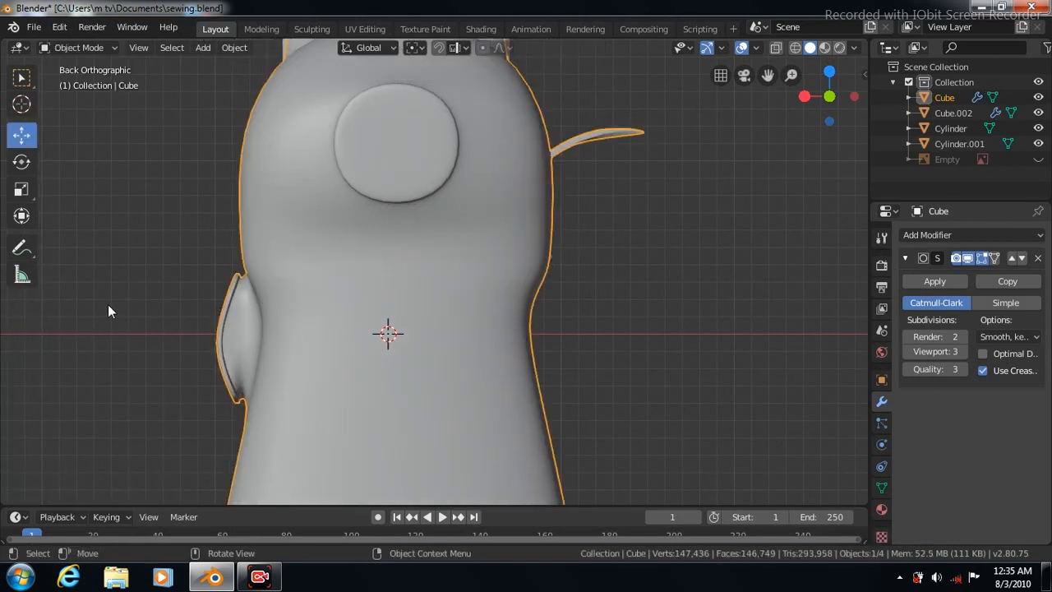
pyautogui.press('KP_3')
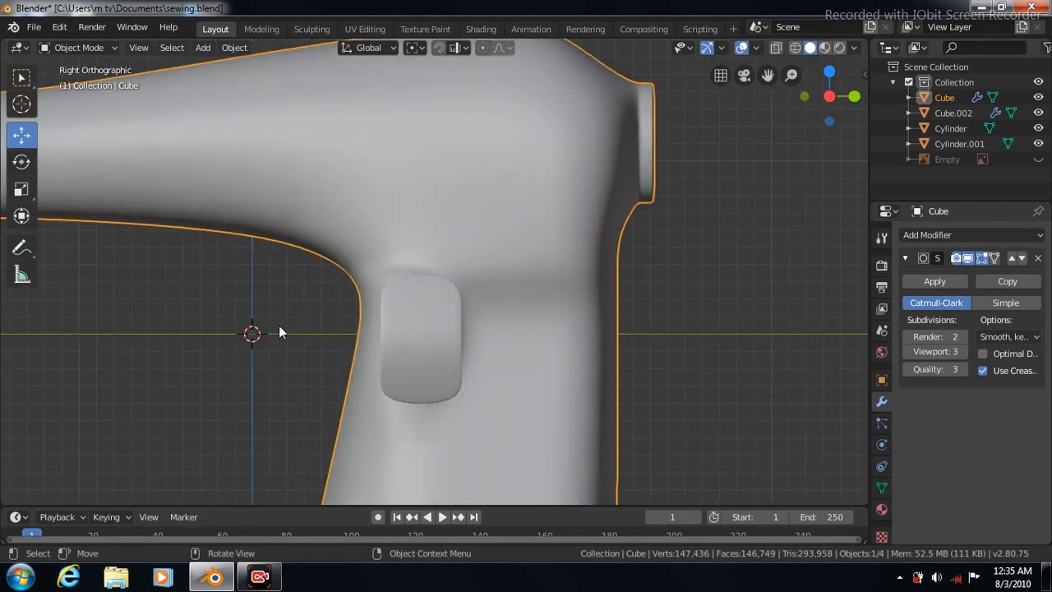
# - Knife two upright cuts through the two middle faces of the plate, spaced evenly about its centre
pyautogui.press('Tab')
pyautogui.click(22, 412)
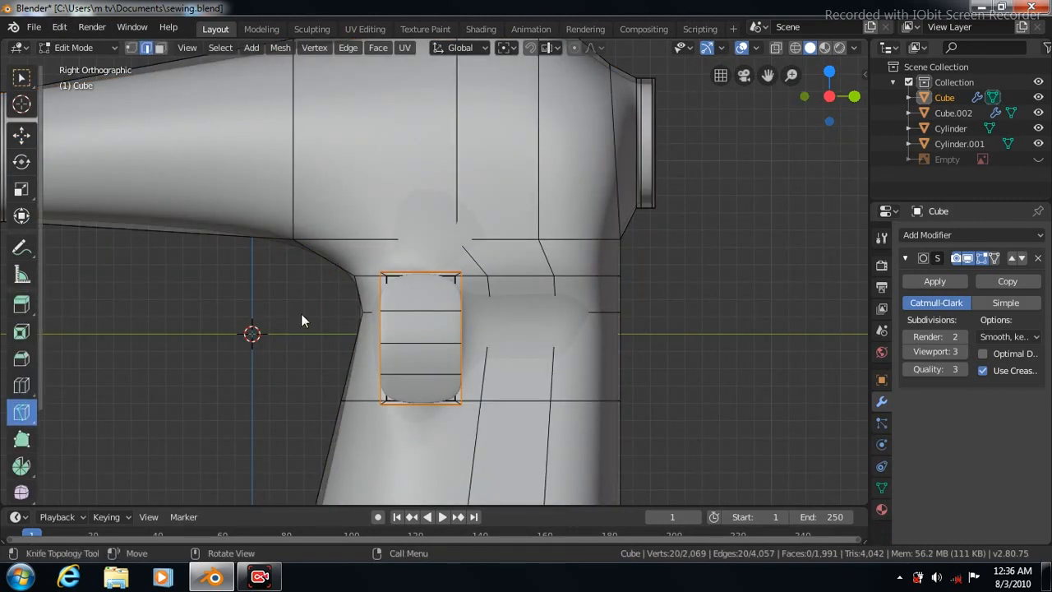
pyautogui.click(405, 310)
pyautogui.click(411, 369)
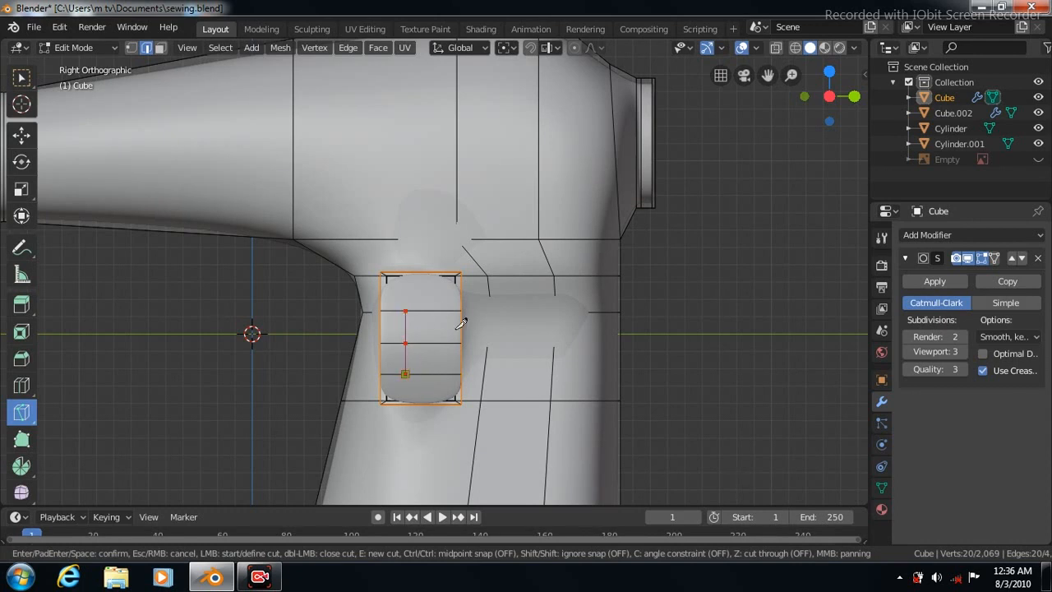
pyautogui.press('Return')
pyautogui.click(433, 310)
pyautogui.click(434, 372)
pyautogui.press('Return')
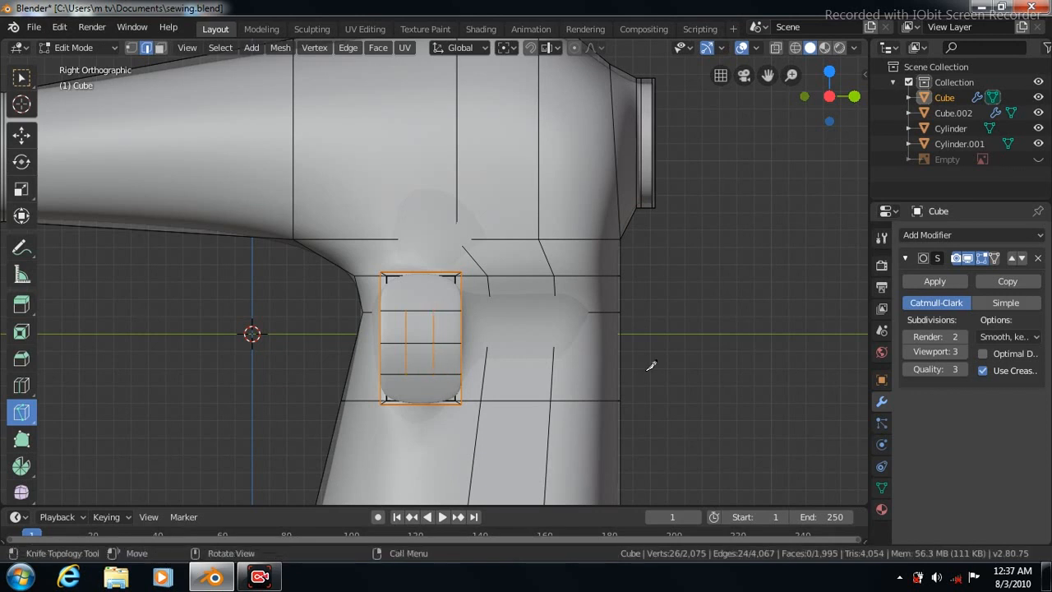
# - Delete the two central faces between the upright cuts to open a slot in the plate
pyautogui.click(21, 80)
pyautogui.click(421, 326)
pyautogui.press('3')
pyautogui.click(417, 326)
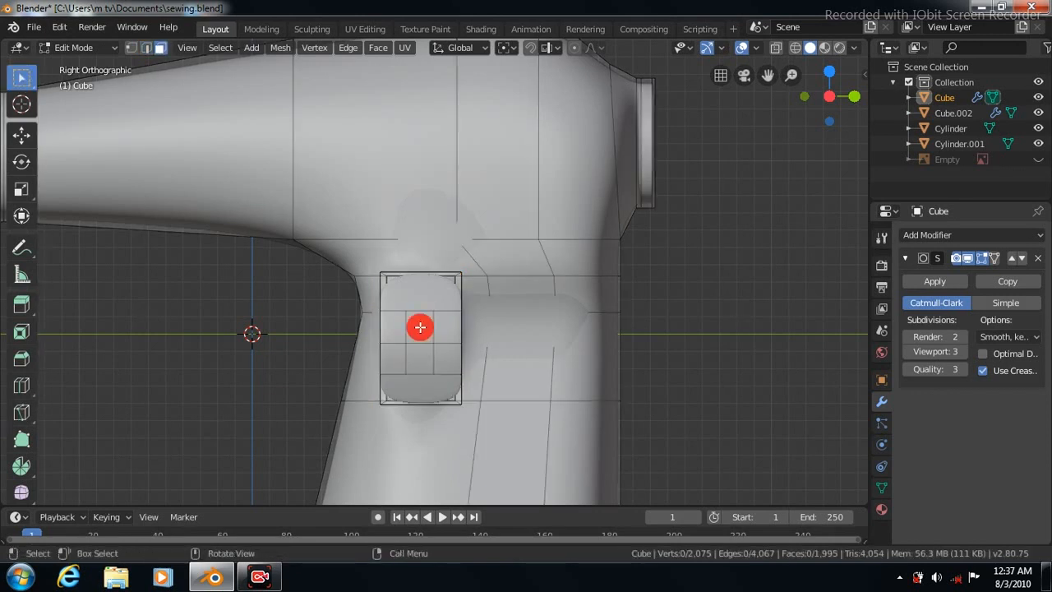
pyautogui.keyDown('shift'); pyautogui.click(420, 358); pyautogui.keyUp('shift')
pyautogui.rightClick(421, 357)
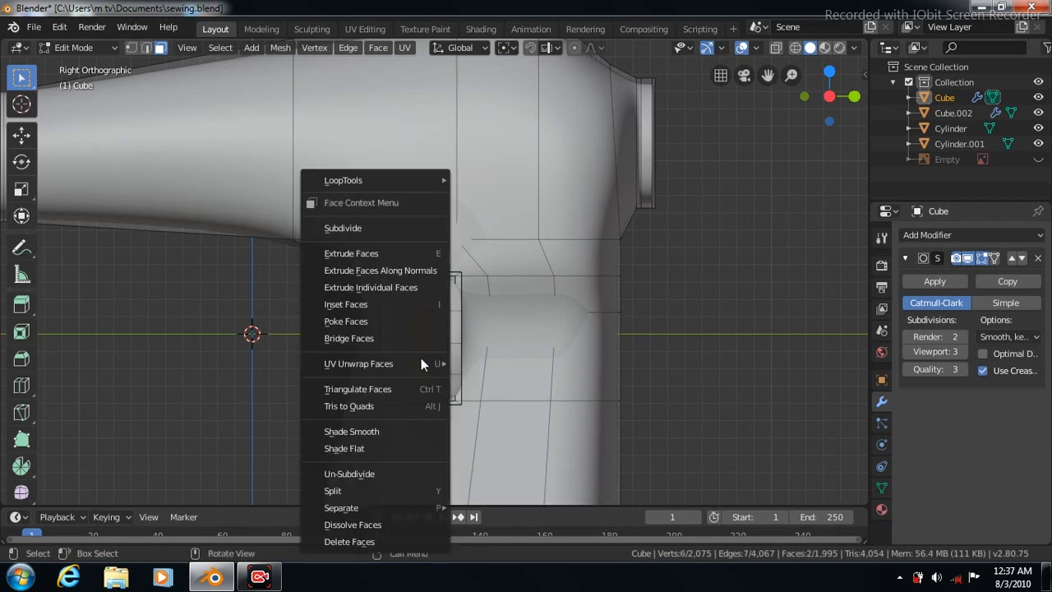
pyautogui.click(356, 540)
pyautogui.click(418, 342)
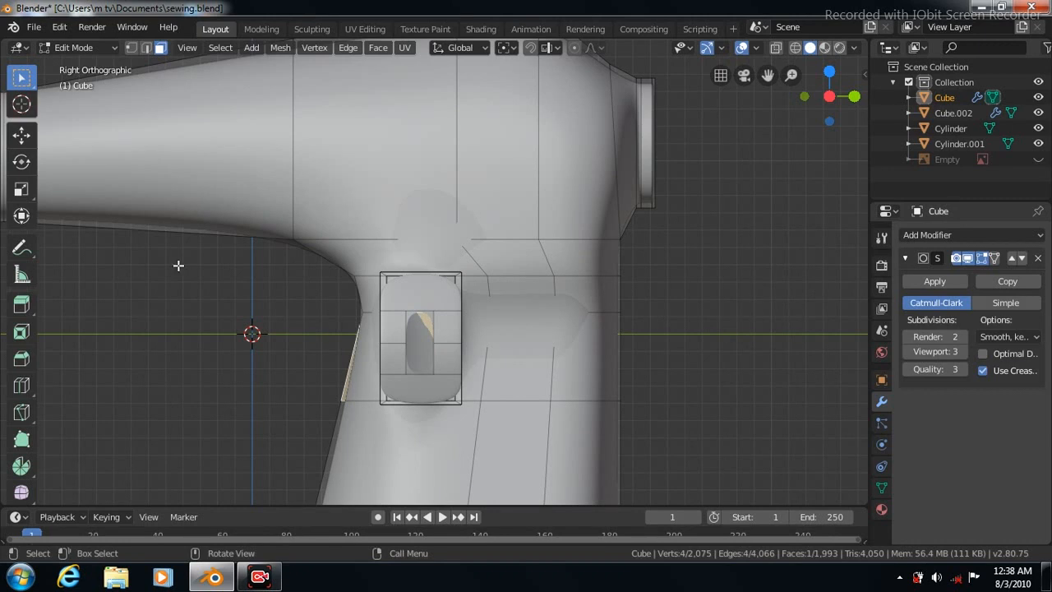
# - Add a cylinder mesh in Object Mode and set its alignment to View
pyautogui.press('Tab')
pyautogui.click(202, 48)
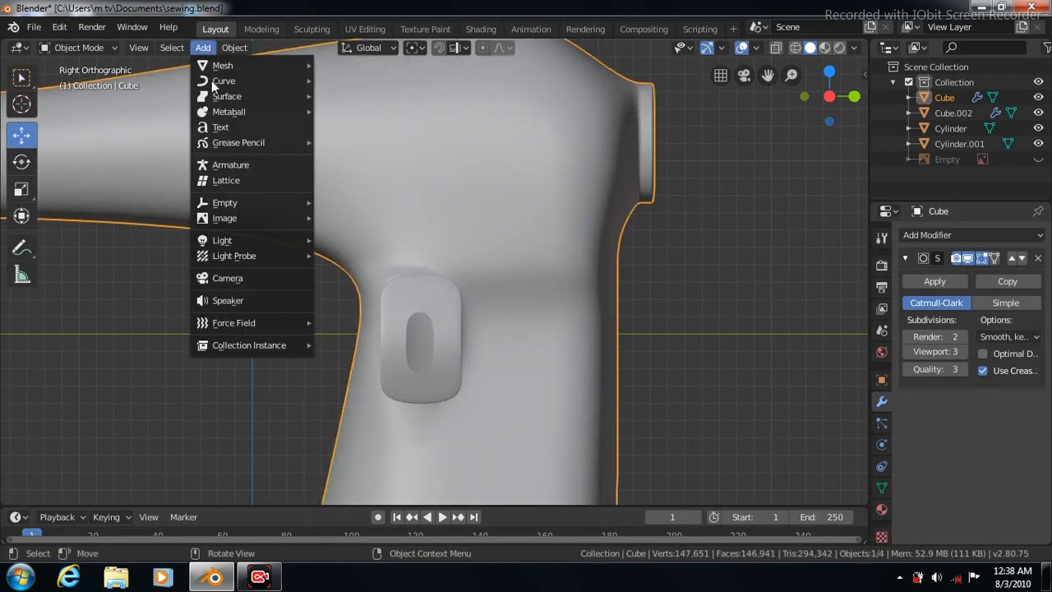
pyautogui.moveTo(238, 66)
pyautogui.click(351, 141)
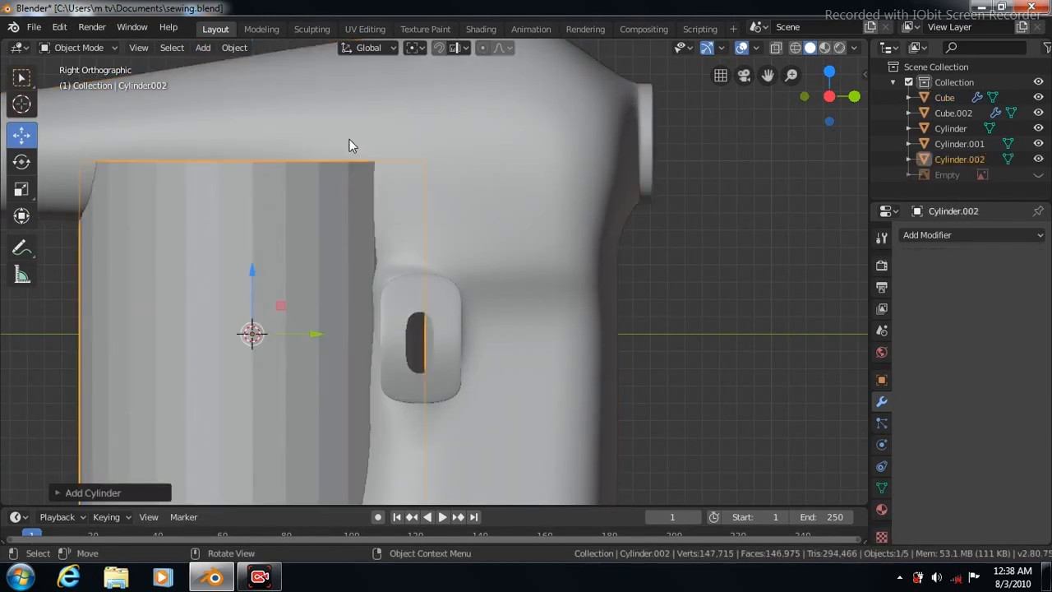
pyautogui.click(57, 492)
pyautogui.click(235, 392)
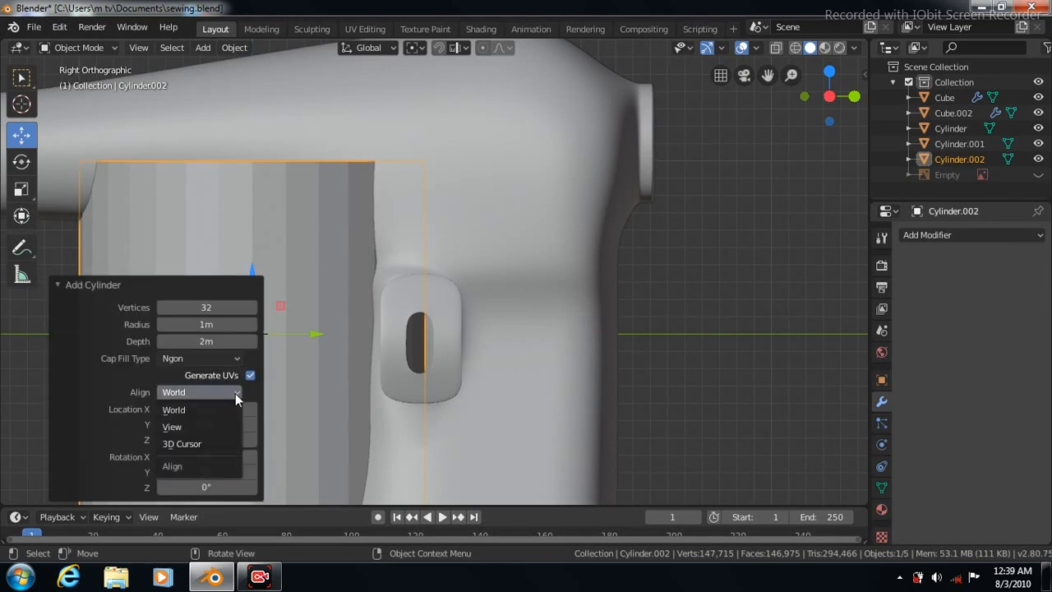
pyautogui.click(172, 427)
pyautogui.click(58, 285)
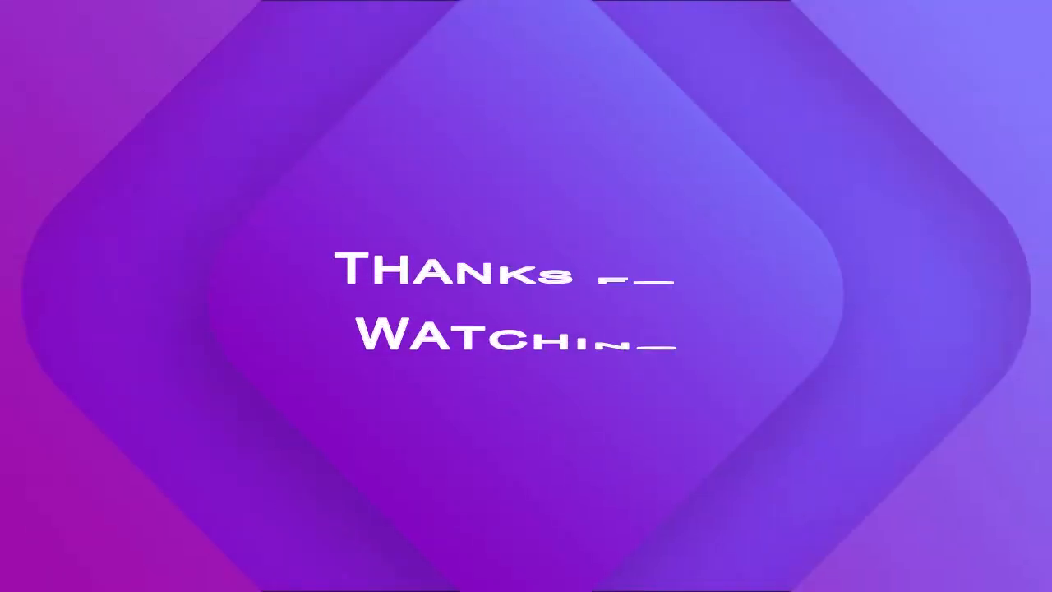